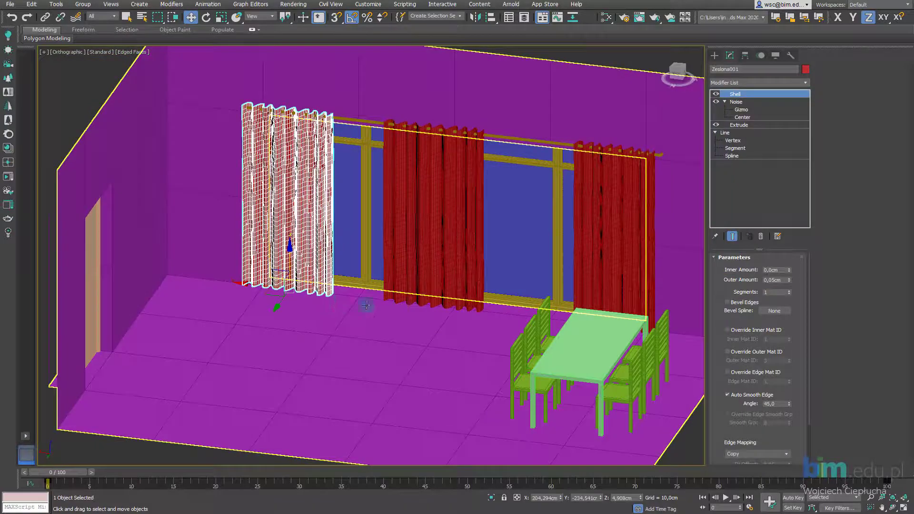
Step: Select the living room object and examine the open floor area between the door and the curtains
{"action": "middle_click_drag", "start_coordinate": [366, 305], "coordinate": [372, 310], "text": "alt"}
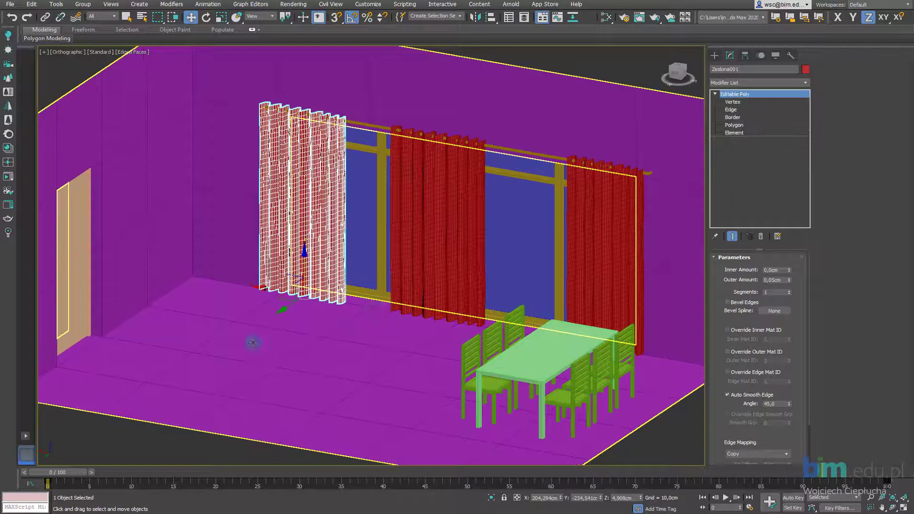
{"action": "left_click", "coordinate": [256, 343]}
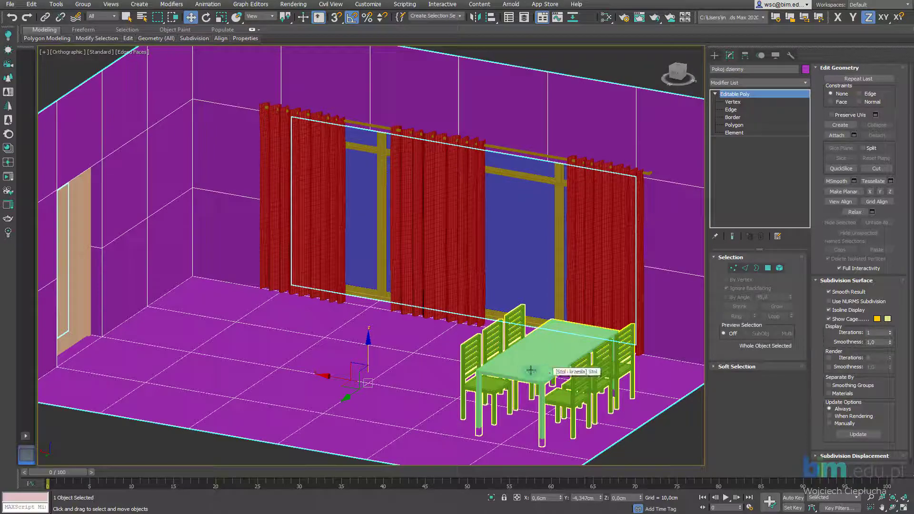
{"action": "mouse_move", "coordinate": [286, 303]}
{"action": "middle_mouse_down"}
{"action": "mouse_move", "coordinate": [277, 300]}
{"action": "mouse_move", "coordinate": [286, 305]}
{"action": "middle_mouse_up"}
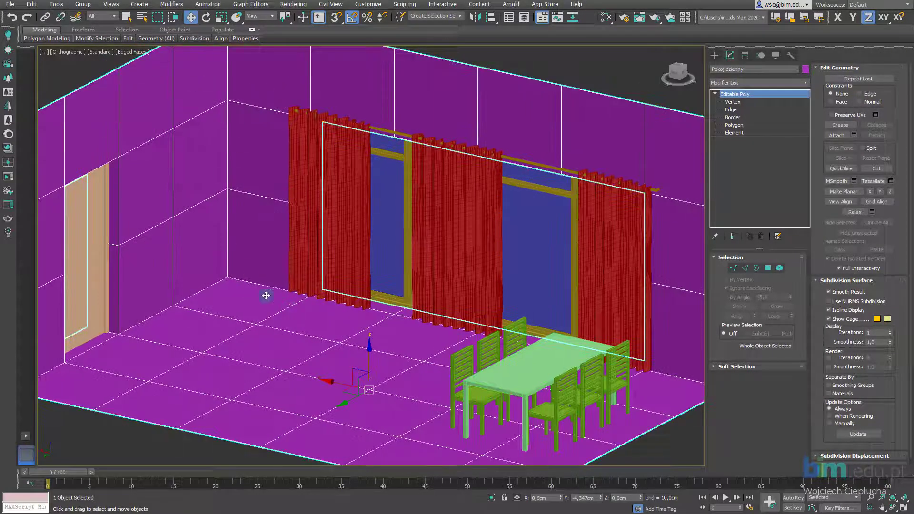
{"action": "scroll", "coordinate": [333, 289], "scroll_direction": "up", "scroll_amount": 4}
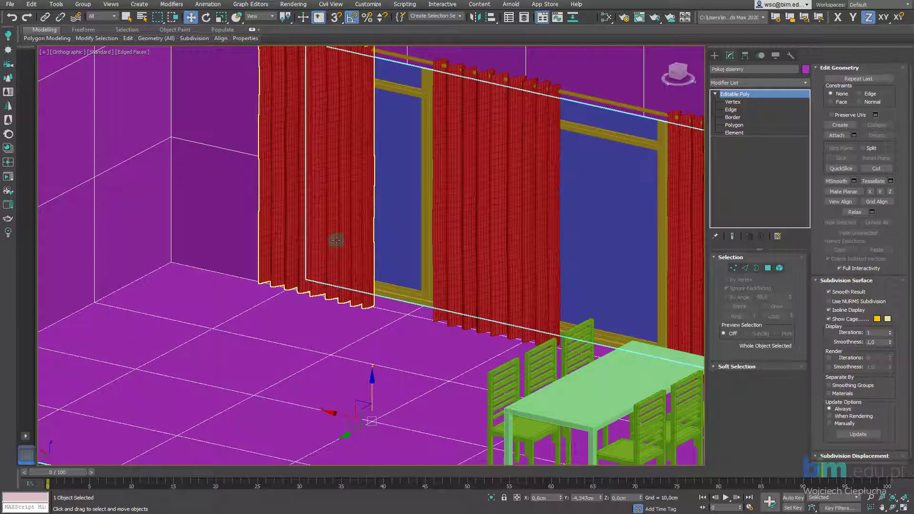
{"action": "scroll", "coordinate": [337, 241], "scroll_direction": "down", "scroll_amount": 4}
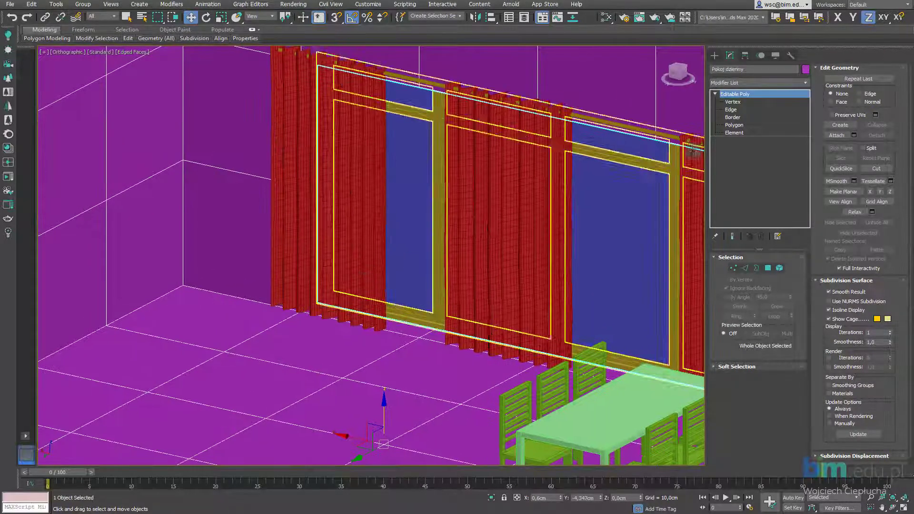
{"action": "middle_click_drag", "start_coordinate": [239, 301], "coordinate": [327, 249]}
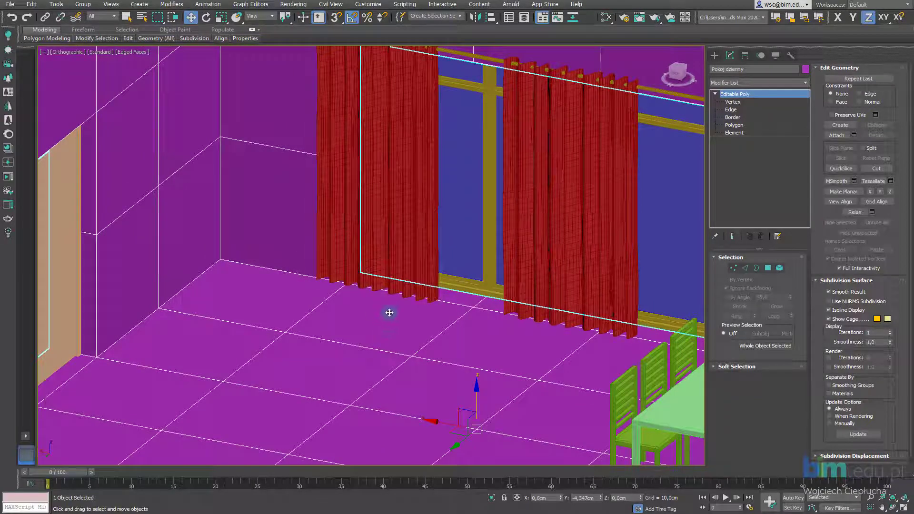
{"action": "middle_click_drag", "start_coordinate": [385, 319], "coordinate": [394, 315], "text": "alt"}
{"action": "middle_click_drag", "start_coordinate": [394, 315], "coordinate": [413, 282]}
Step: Bring up the spline creation tools and inspect the free floor area beside the first curtain
{"action": "left_click", "coordinate": [716, 56]}
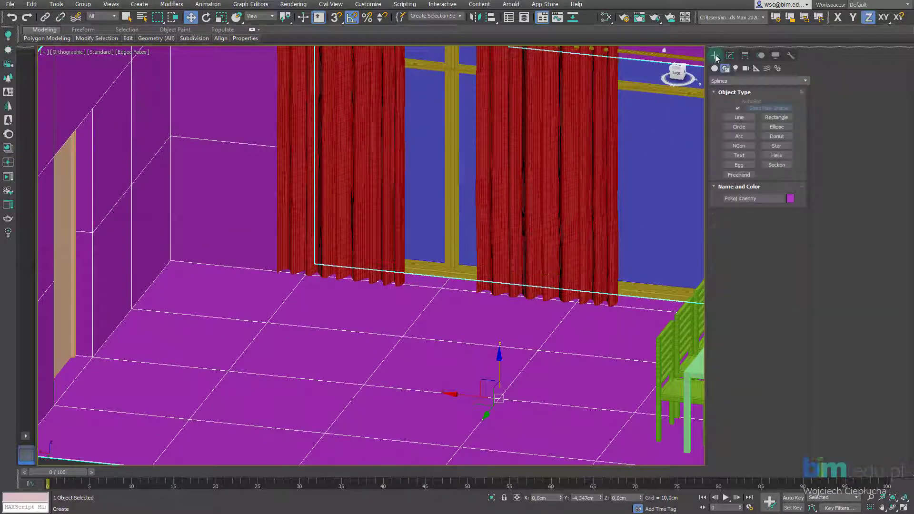
{"action": "left_click", "coordinate": [739, 118]}
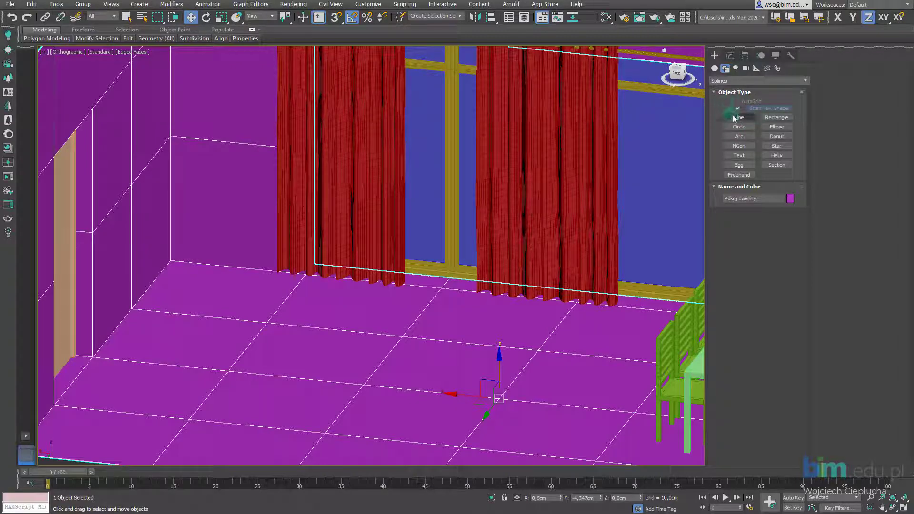
{"action": "middle_click_drag", "start_coordinate": [321, 316], "coordinate": [346, 296]}
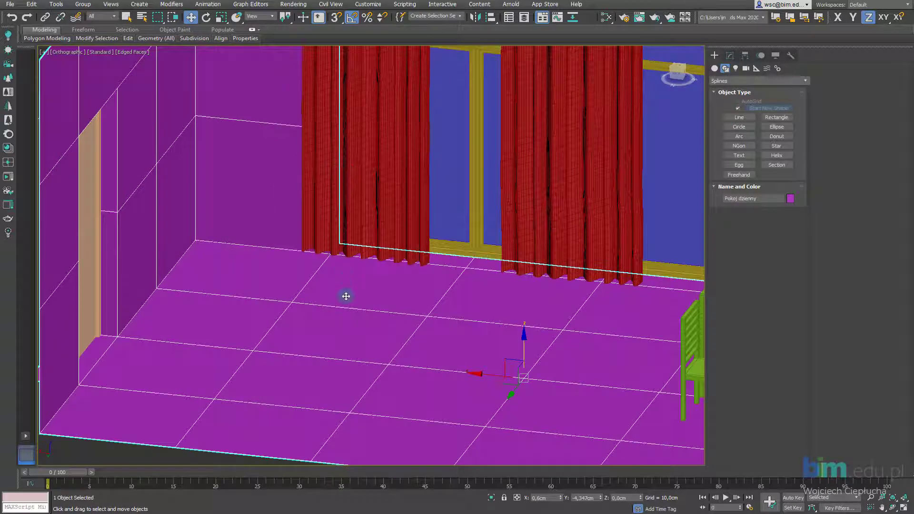
{"action": "middle_click_drag", "start_coordinate": [381, 342], "coordinate": [378, 343]}
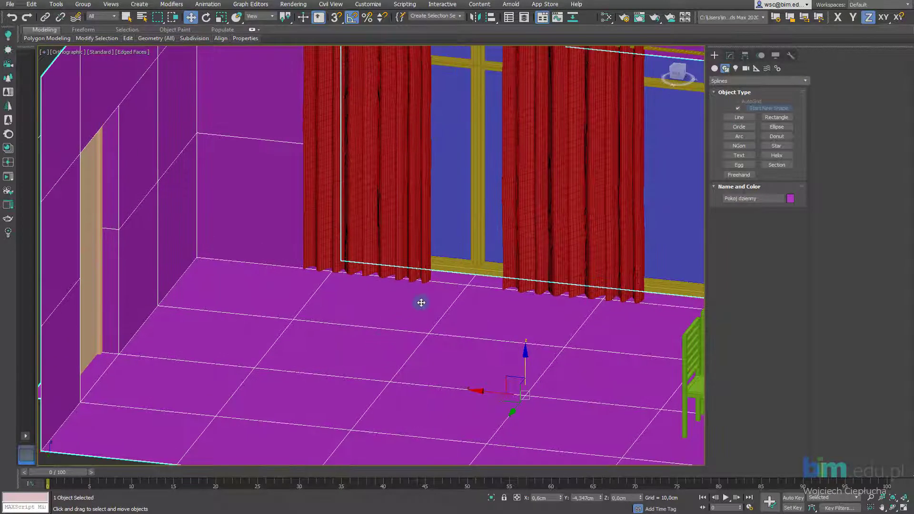
{"action": "scroll", "coordinate": [447, 329], "scroll_direction": "up", "scroll_amount": 3}
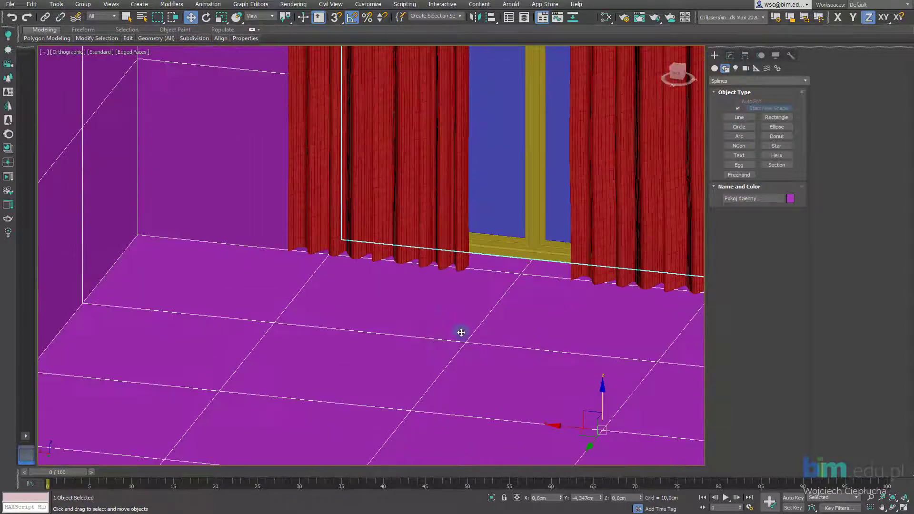
{"action": "scroll", "coordinate": [387, 327], "scroll_direction": "down", "scroll_amount": 2}
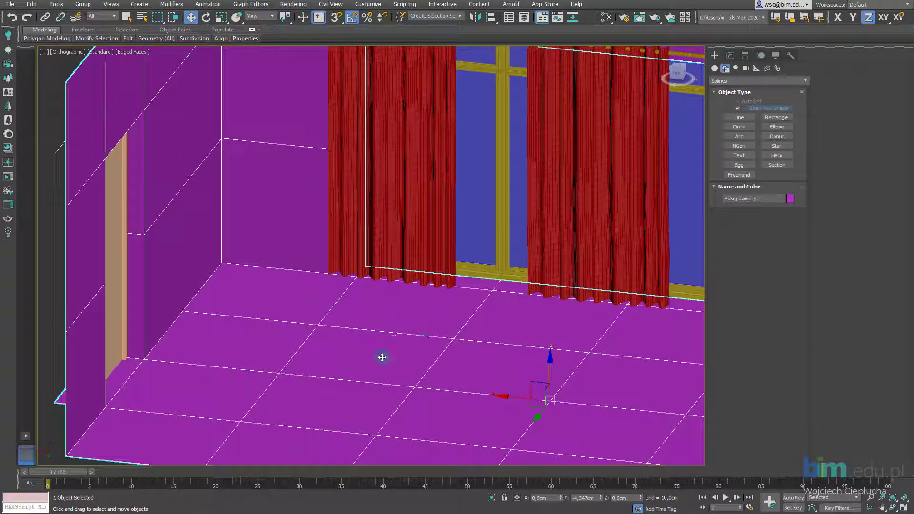
{"action": "middle_click_drag", "start_coordinate": [401, 364], "coordinate": [397, 380]}
{"action": "middle_click_drag", "start_coordinate": [386, 328], "coordinate": [402, 308]}
{"action": "scroll", "coordinate": [402, 309], "scroll_direction": "up", "scroll_amount": 2}
{"action": "middle_click_drag", "start_coordinate": [385, 343], "coordinate": [337, 324], "text": "alt"}
{"action": "scroll", "coordinate": [341, 217], "scroll_direction": "down", "scroll_amount": 2}
{"action": "middle_click_drag", "start_coordinate": [341, 216], "coordinate": [350, 245]}
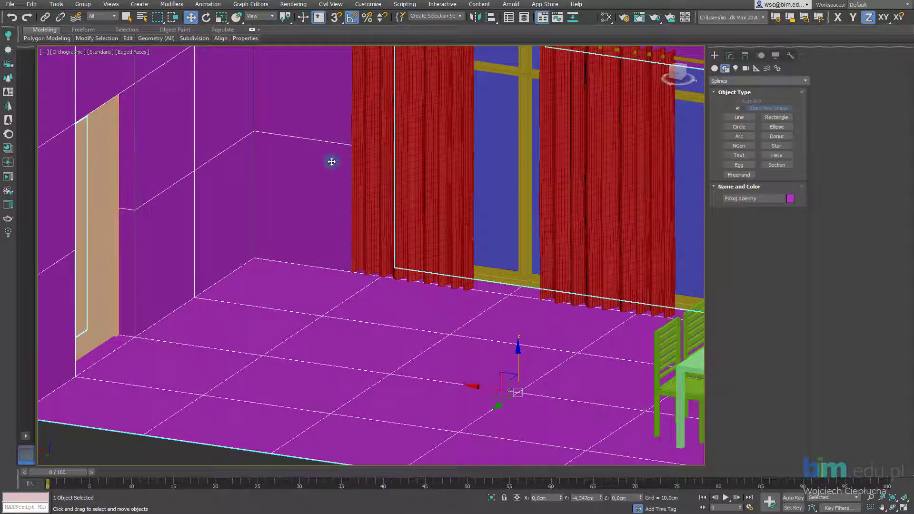
Step: Switch the viewport to the Front view and frame the empty space outside the room wall near the chair
{"action": "left_click", "coordinate": [67, 52]}
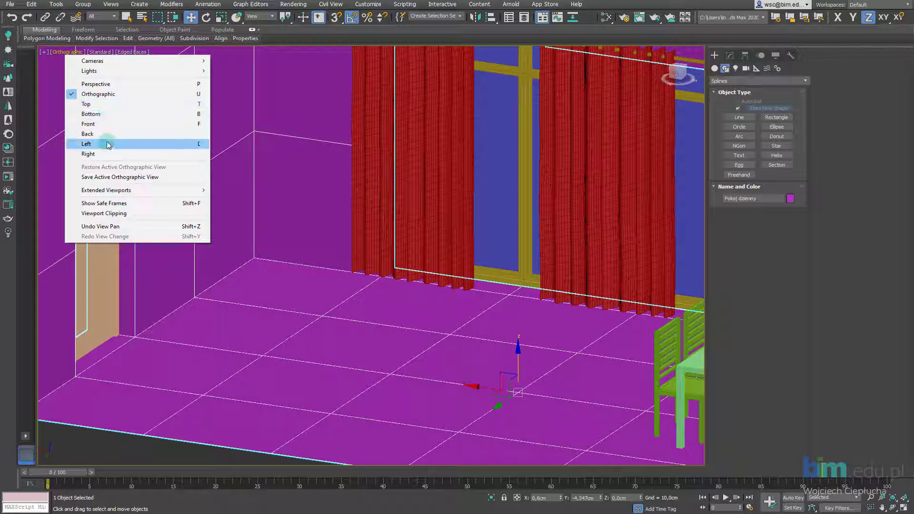
{"action": "left_click", "coordinate": [106, 126]}
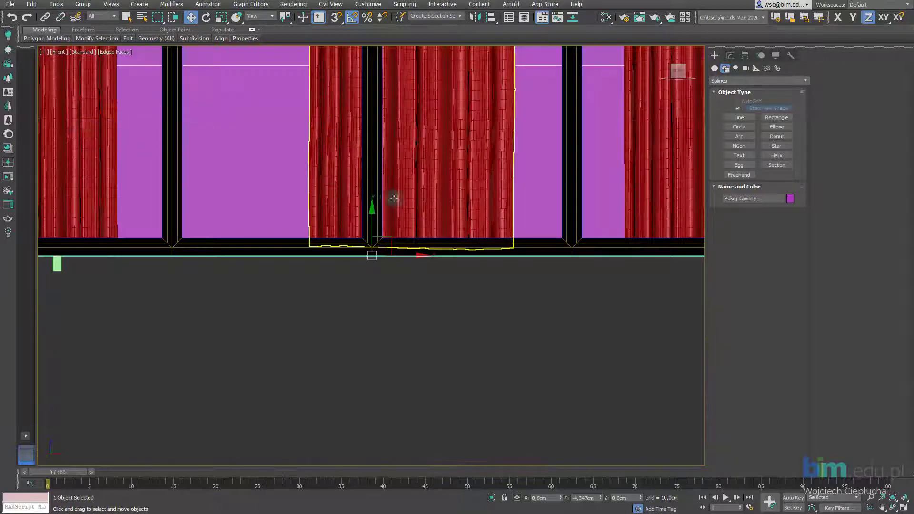
{"action": "middle_click_drag", "start_coordinate": [384, 189], "coordinate": [535, 296]}
{"action": "scroll", "coordinate": [502, 275], "scroll_direction": "down", "scroll_amount": 2}
{"action": "middle_click_drag", "start_coordinate": [278, 258], "coordinate": [407, 248]}
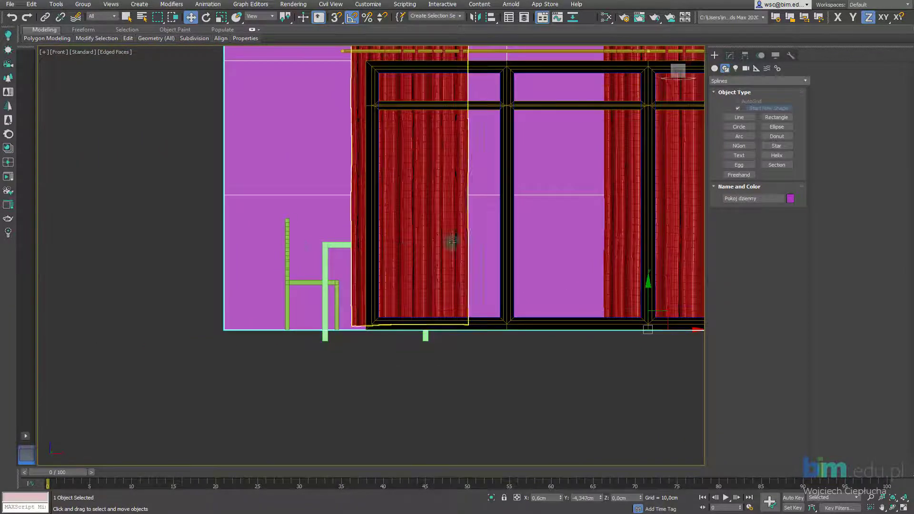
{"action": "middle_click_drag", "start_coordinate": [517, 244], "coordinate": [626, 233]}
{"action": "scroll", "coordinate": [411, 237], "scroll_direction": "up", "scroll_amount": 2}
{"action": "middle_click_drag", "start_coordinate": [405, 236], "coordinate": [355, 230]}
{"action": "scroll", "coordinate": [328, 257], "scroll_direction": "up", "scroll_amount": 2}
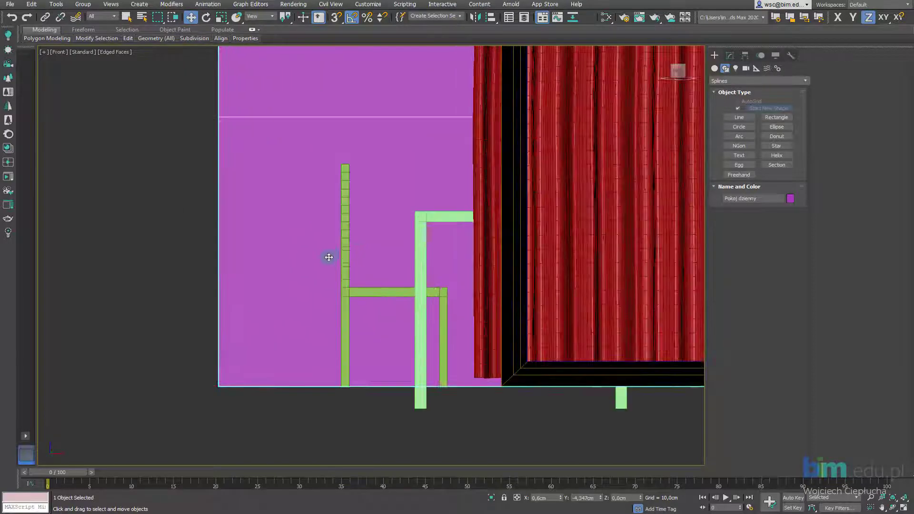
{"action": "scroll", "coordinate": [333, 252], "scroll_direction": "down", "scroll_amount": 4}
{"action": "middle_click_drag", "start_coordinate": [548, 236], "coordinate": [584, 252]}
{"action": "scroll", "coordinate": [348, 268], "scroll_direction": "up", "scroll_amount": 4}
{"action": "middle_click_drag", "start_coordinate": [393, 262], "coordinate": [405, 247]}
{"action": "middle_click_drag", "start_coordinate": [370, 315], "coordinate": [412, 333]}
{"action": "middle_click_drag", "start_coordinate": [224, 293], "coordinate": [241, 286]}
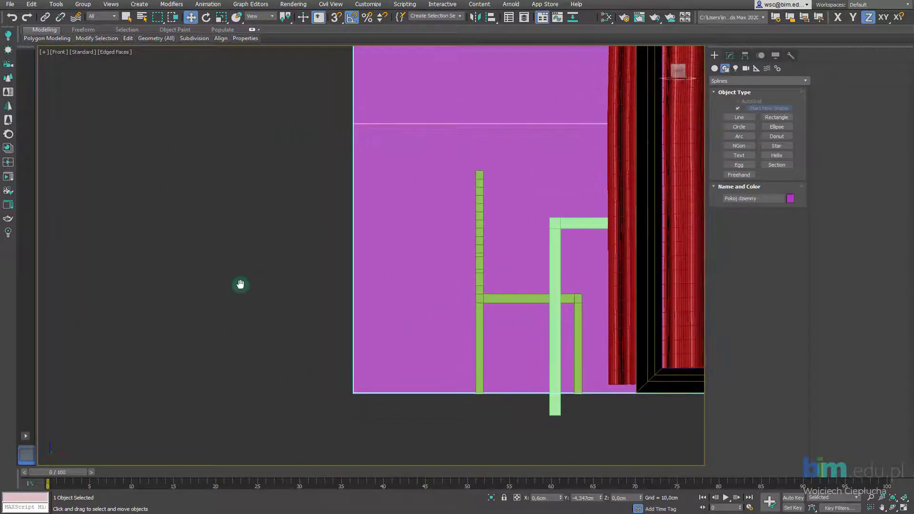
{"action": "middle_click_drag", "start_coordinate": [596, 227], "coordinate": [584, 214]}
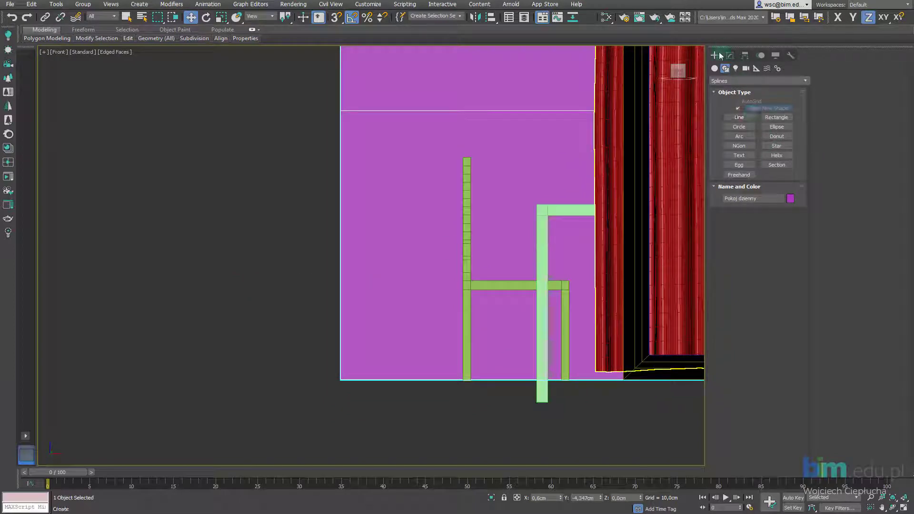
Step: Draw an open curved Line profile with four vertices in the empty space just outside the room wall
{"action": "left_click", "coordinate": [738, 118]}
{"action": "left_click", "coordinate": [740, 117]}
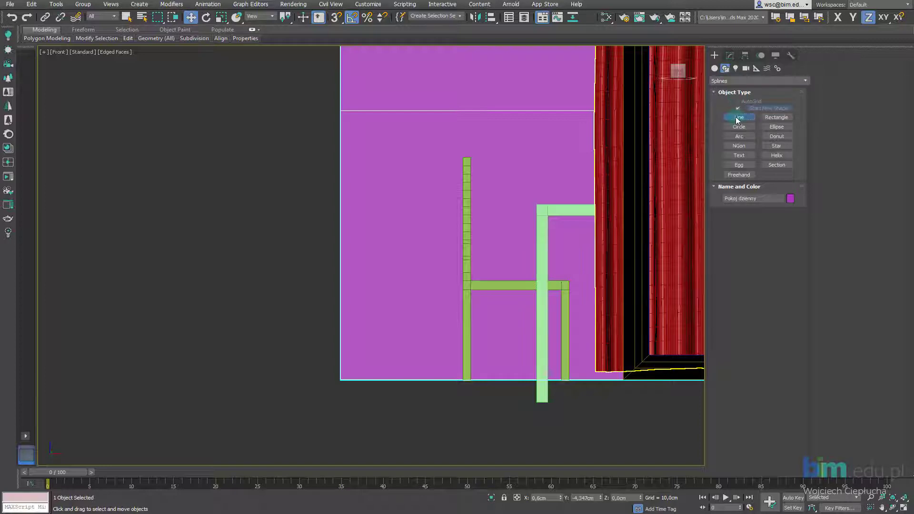
{"action": "middle_click_drag", "start_coordinate": [243, 352], "coordinate": [303, 349]}
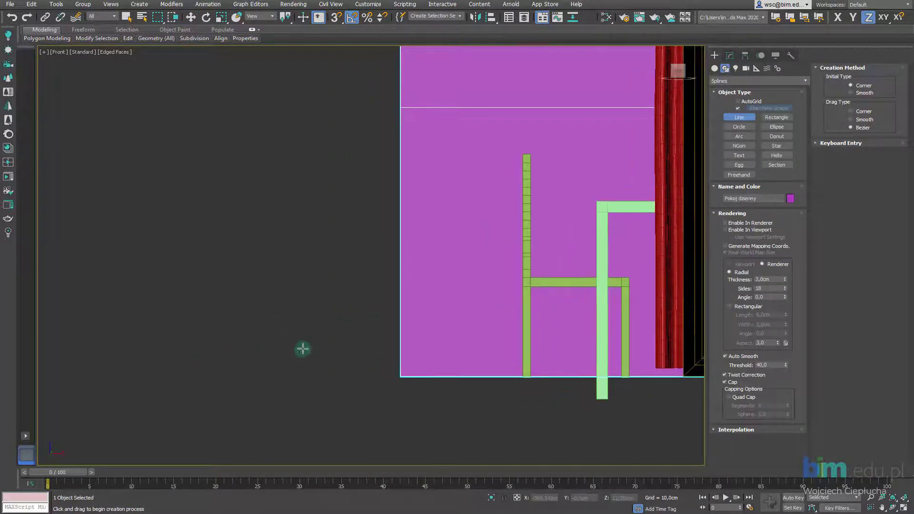
{"action": "left_click", "coordinate": [365, 379]}
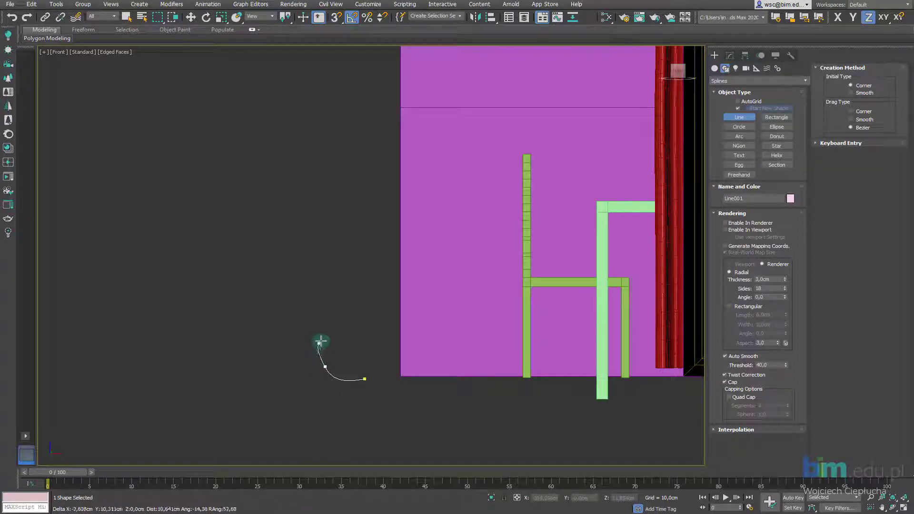
{"action": "left_click", "coordinate": [361, 328]}
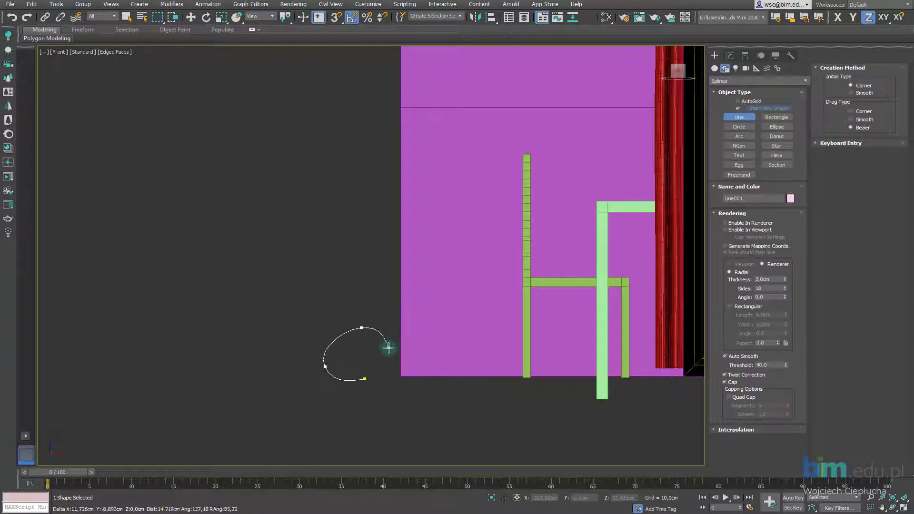
{"action": "left_click", "coordinate": [378, 317]}
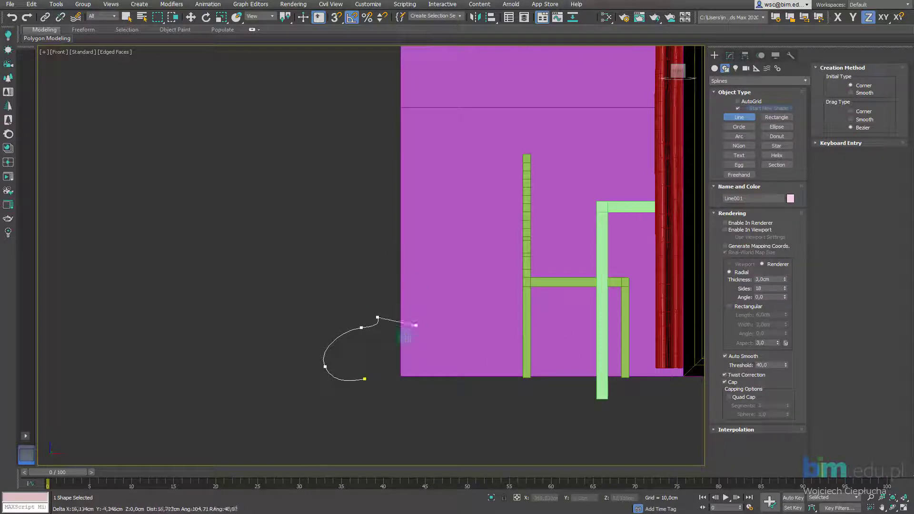
{"action": "right_click", "coordinate": [377, 359]}
Step: Move the curved line farther from the room wall, to about X -390.8 cm and Z 16.6 cm
{"action": "middle_click_drag", "start_coordinate": [375, 359], "coordinate": [357, 356]}
{"action": "scroll", "coordinate": [362, 347], "scroll_direction": "up", "scroll_amount": 2}
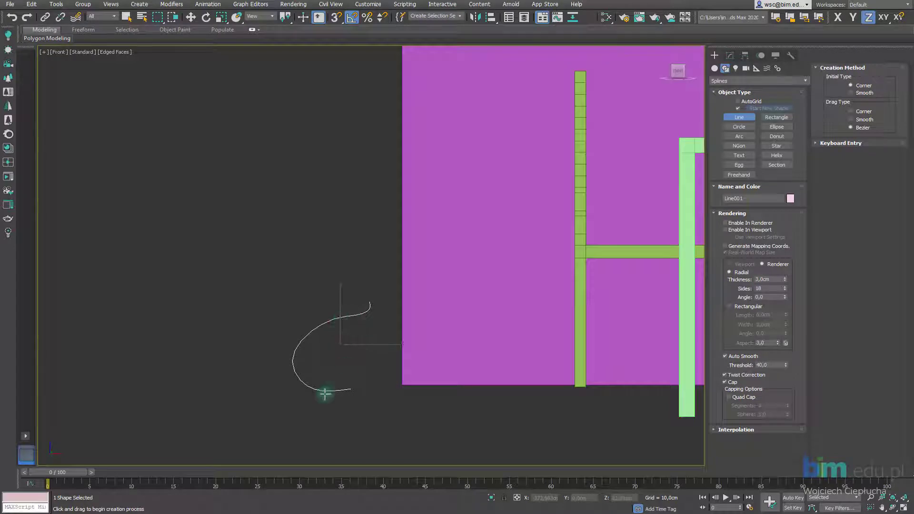
{"action": "middle_click_drag", "start_coordinate": [325, 389], "coordinate": [322, 368]}
{"action": "middle_click_drag", "start_coordinate": [377, 218], "coordinate": [412, 225]}
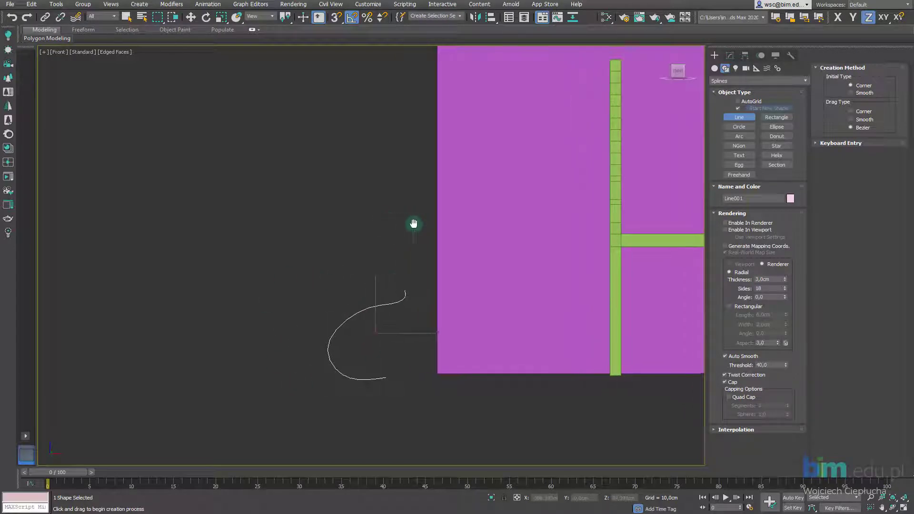
{"action": "left_click", "coordinate": [193, 20]}
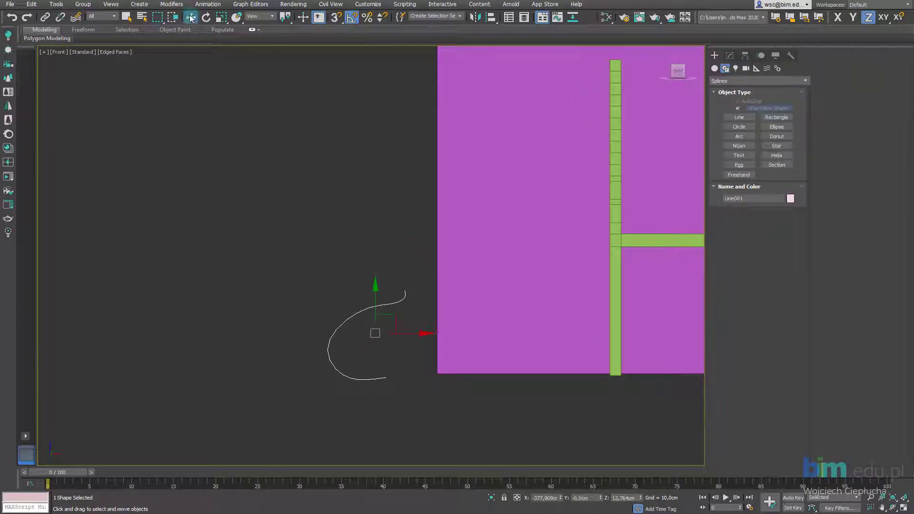
{"action": "left_click_drag", "start_coordinate": [388, 323], "coordinate": [357, 311]}
{"action": "middle_click_drag", "start_coordinate": [375, 282], "coordinate": [381, 278]}
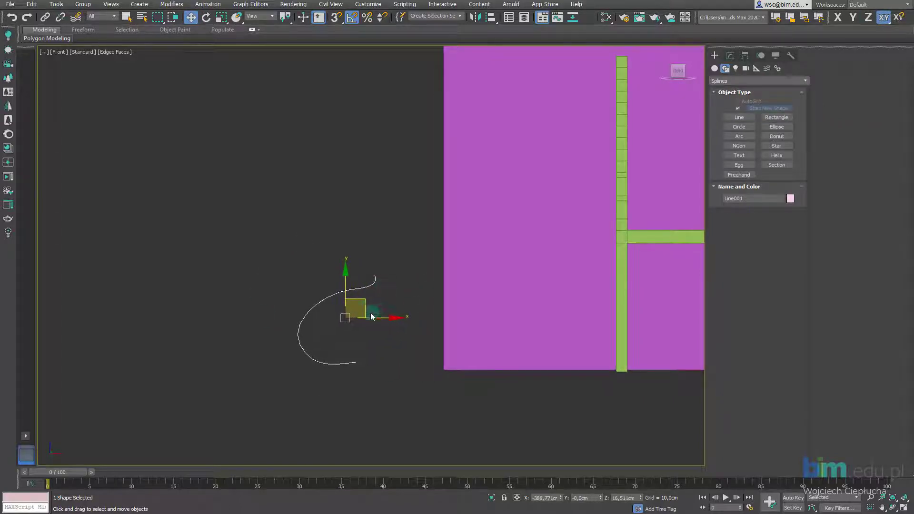
{"action": "left_click_drag", "start_coordinate": [364, 305], "coordinate": [383, 320]}
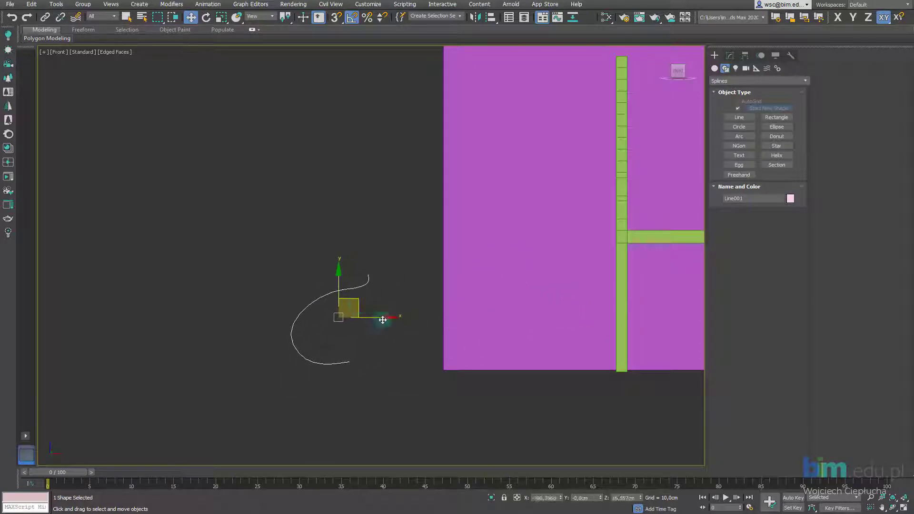
Step: At Vertex level, move the line's lower end vertex outward toward the wall to lengthen the profile's base
{"action": "left_click", "coordinate": [729, 56]}
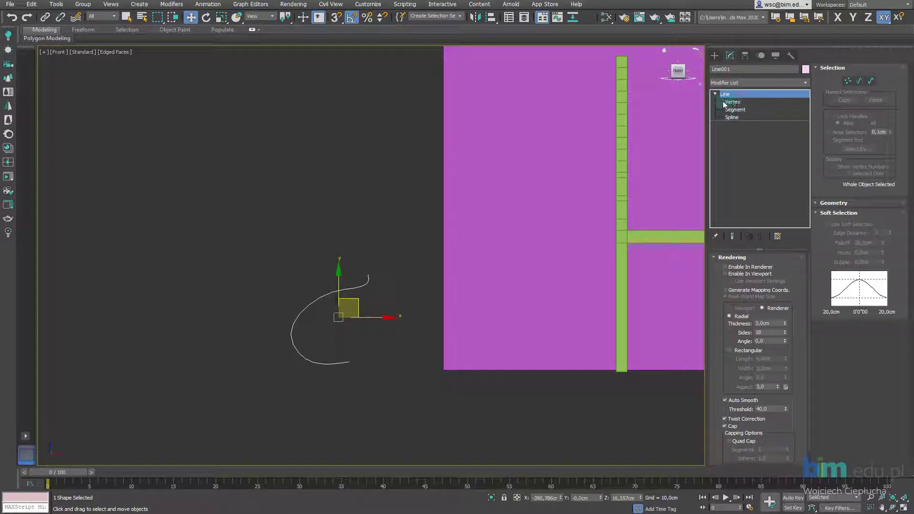
{"action": "left_click", "coordinate": [749, 103]}
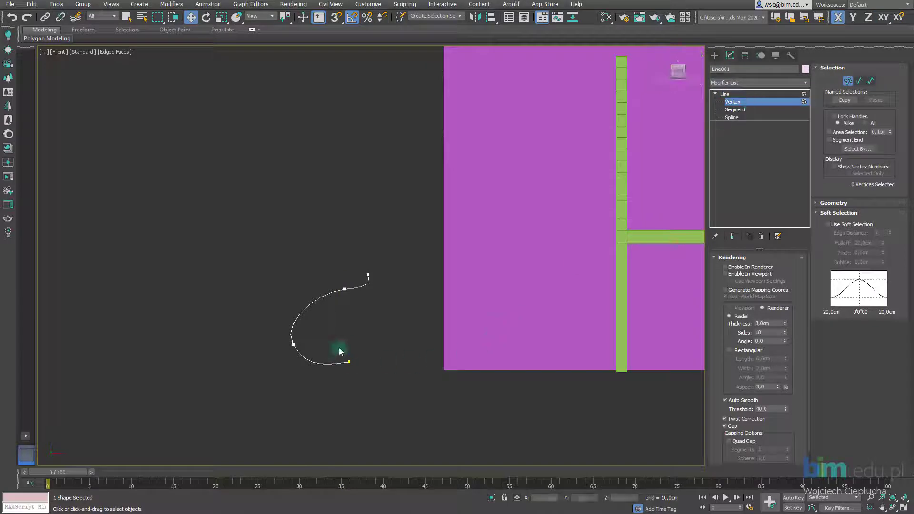
{"action": "left_click", "coordinate": [352, 369]}
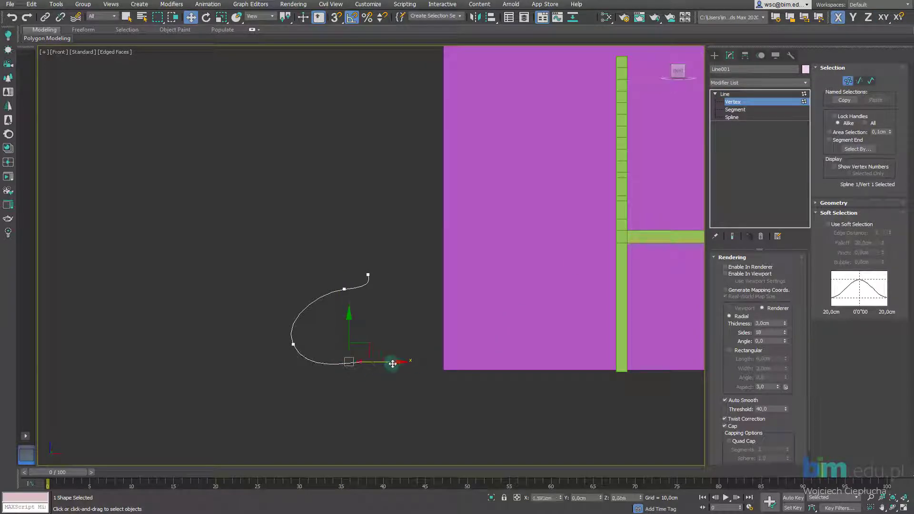
{"action": "mouse_move", "coordinate": [406, 365]}
{"action": "left_mouse_down"}
{"action": "mouse_move", "coordinate": [378, 347]}
{"action": "mouse_move", "coordinate": [379, 333]}
{"action": "mouse_move", "coordinate": [389, 364]}
{"action": "left_mouse_up"}
Step: Raise the profile's outermost side vertex to about Z 11.4 cm and turn its Bezier handles nearly vertical
{"action": "left_click", "coordinate": [294, 344]}
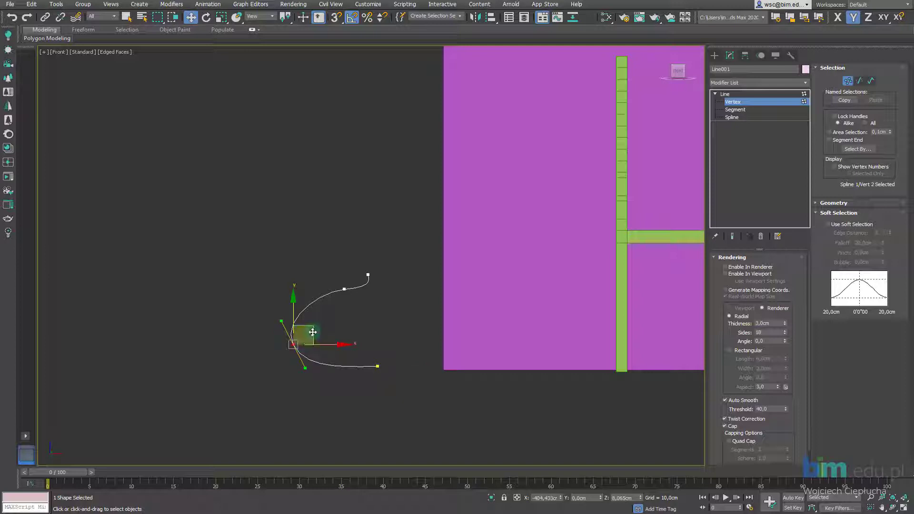
{"action": "left_click", "coordinate": [301, 333]}
{"action": "left_click_drag", "start_coordinate": [281, 318], "coordinate": [290, 300]}
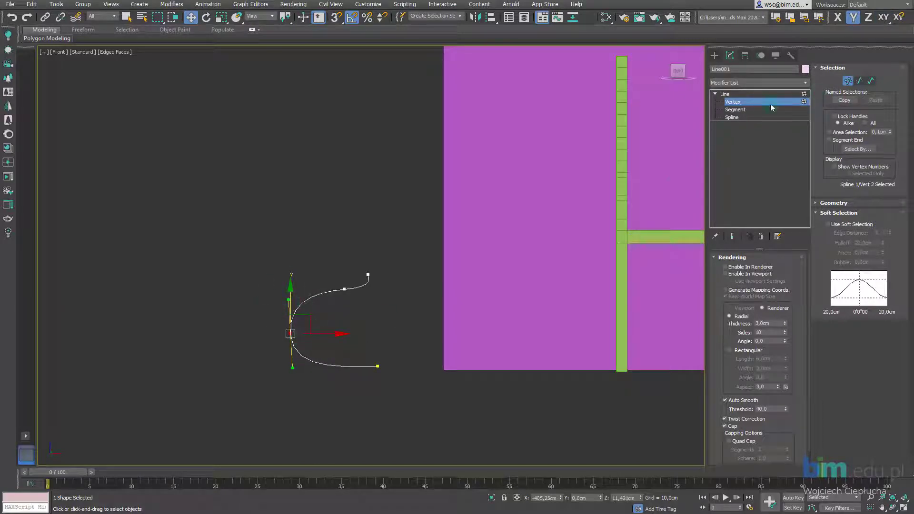
Step: Try the Corner and Smooth vertex types on the profile's outermost side vertex
{"action": "right_click", "coordinate": [290, 329]}
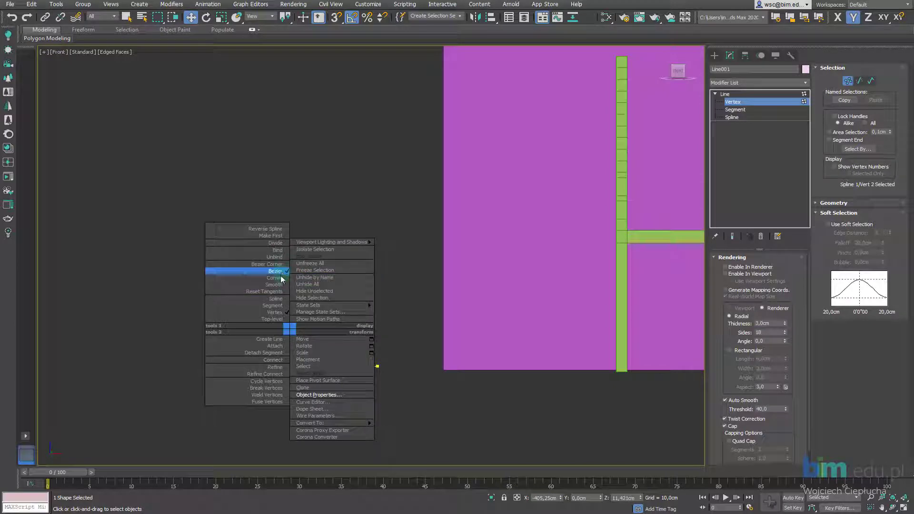
{"action": "left_click", "coordinate": [281, 278]}
{"action": "right_click", "coordinate": [289, 334]}
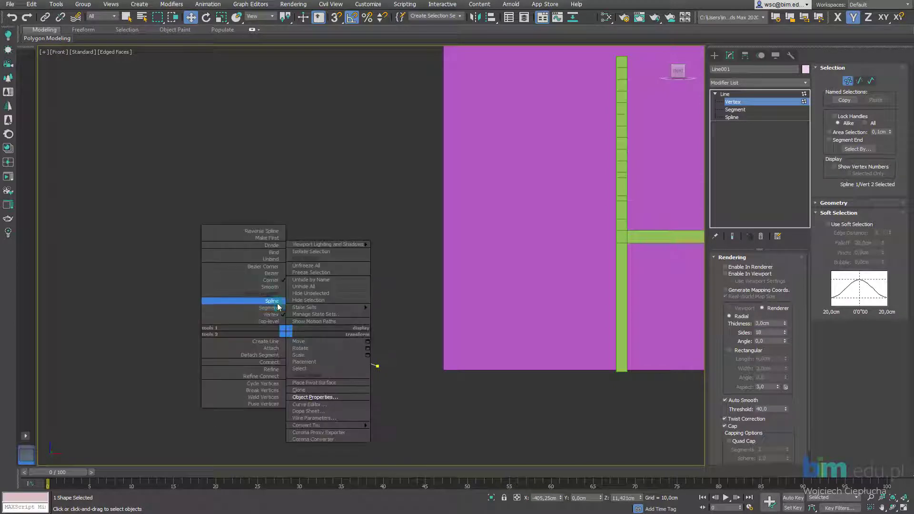
{"action": "left_click", "coordinate": [278, 285]}
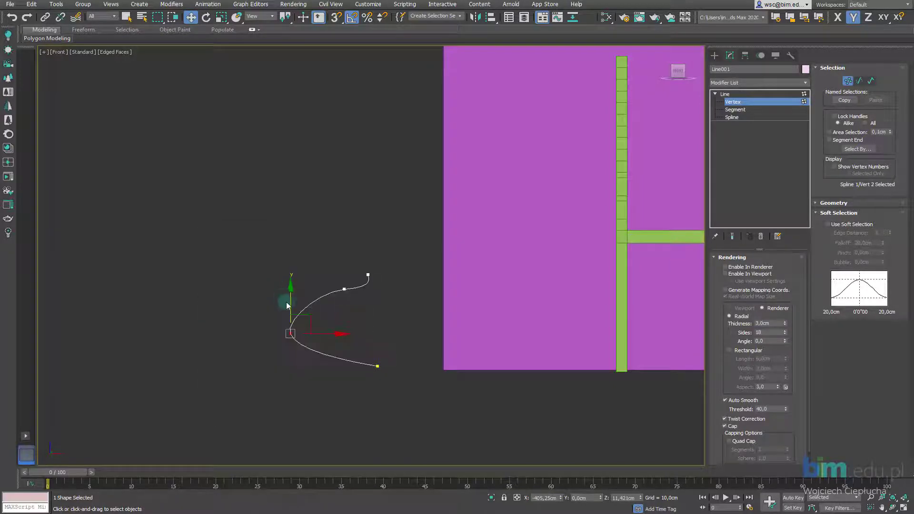
Step: Convert the outermost side vertex to Bezier and stretch its handles into a long, nearly vertical tangent that rounds the profile's side
{"action": "right_click", "coordinate": [293, 336]}
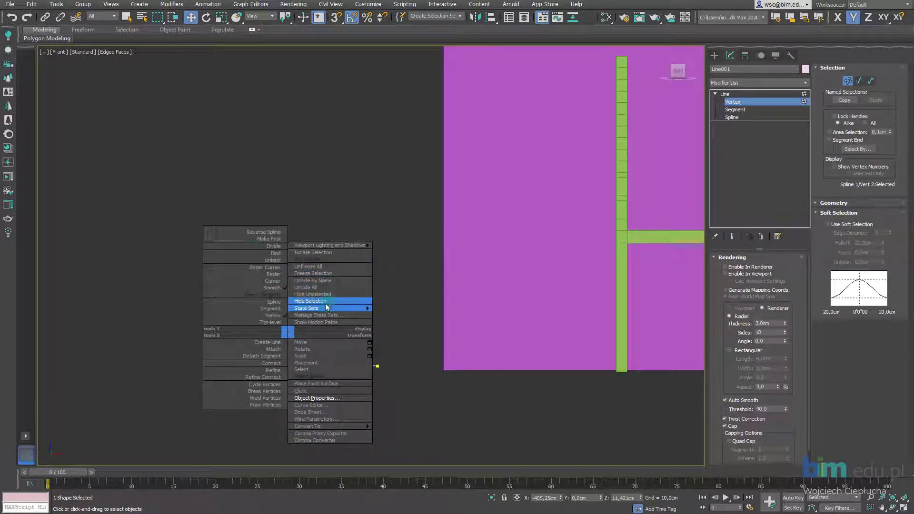
{"action": "left_click", "coordinate": [267, 277]}
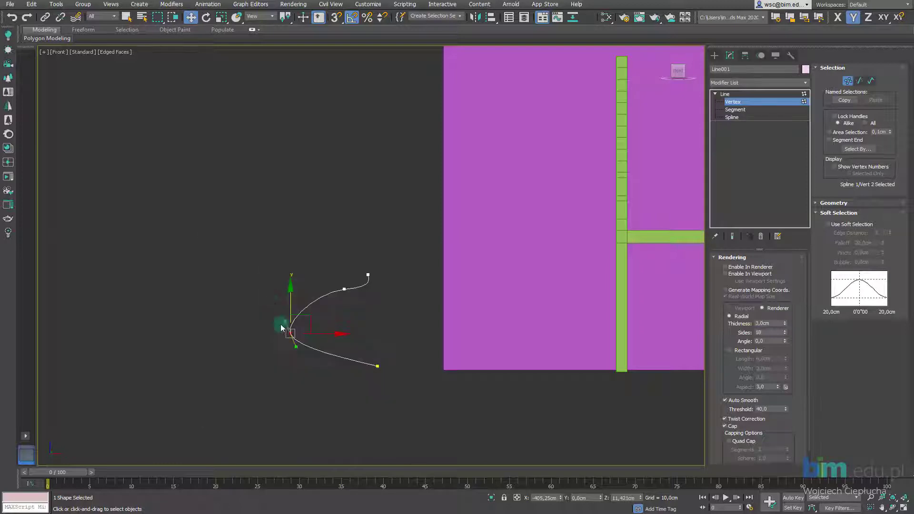
{"action": "left_click_drag", "start_coordinate": [284, 321], "coordinate": [310, 324]}
{"action": "scroll", "coordinate": [367, 280], "scroll_direction": "up", "scroll_amount": 3}
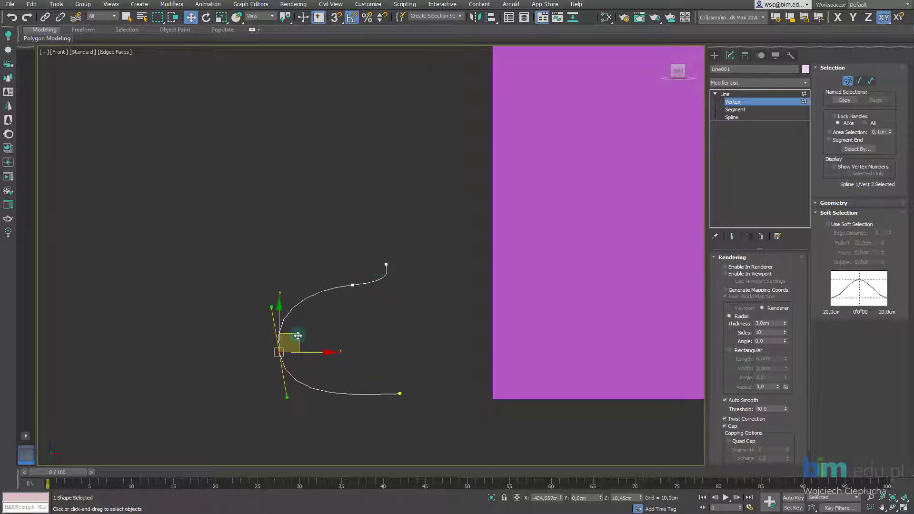
Step: Nudge the profile's top end vertex slightly toward the wall and shift the two upper vertices together a little away from it
{"action": "left_click", "coordinate": [386, 264]}
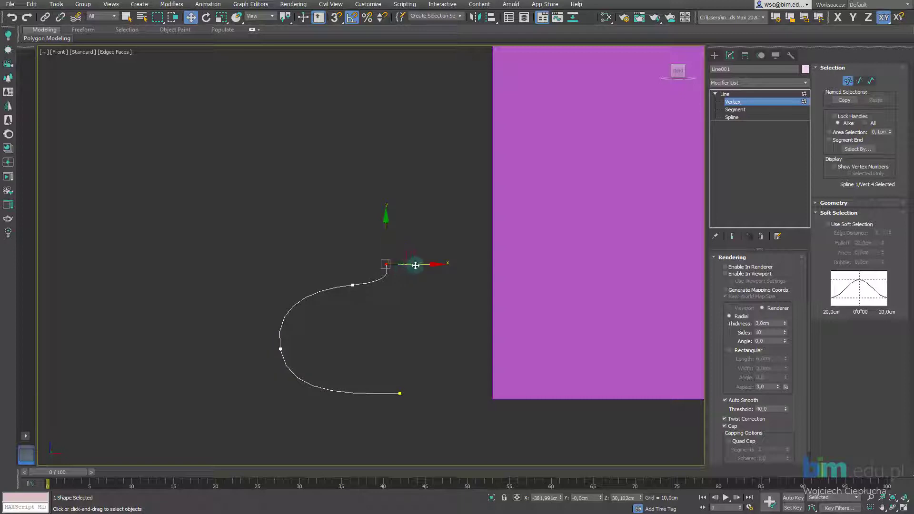
{"action": "left_click_drag", "start_coordinate": [415, 265], "coordinate": [421, 266]}
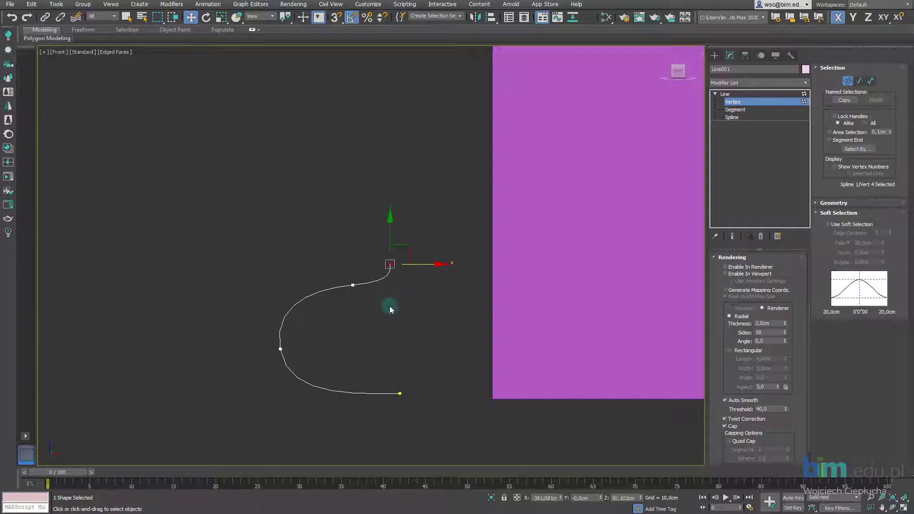
{"action": "left_click_drag", "start_coordinate": [322, 238], "coordinate": [389, 286]}
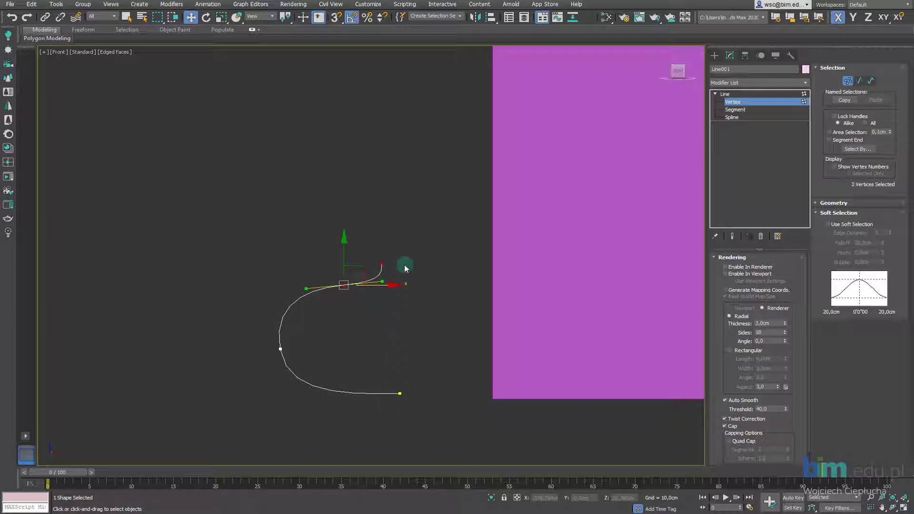
{"action": "left_click_drag", "start_coordinate": [412, 264], "coordinate": [407, 264]}
{"action": "middle_click_drag", "start_coordinate": [387, 313], "coordinate": [359, 308]}
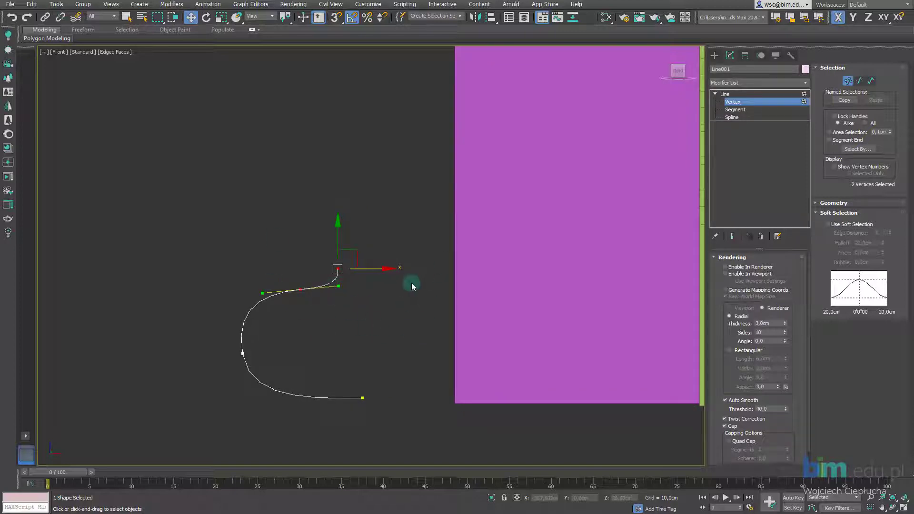
{"action": "middle_click_drag", "start_coordinate": [411, 283], "coordinate": [393, 274]}
{"action": "left_click", "coordinate": [347, 317]}
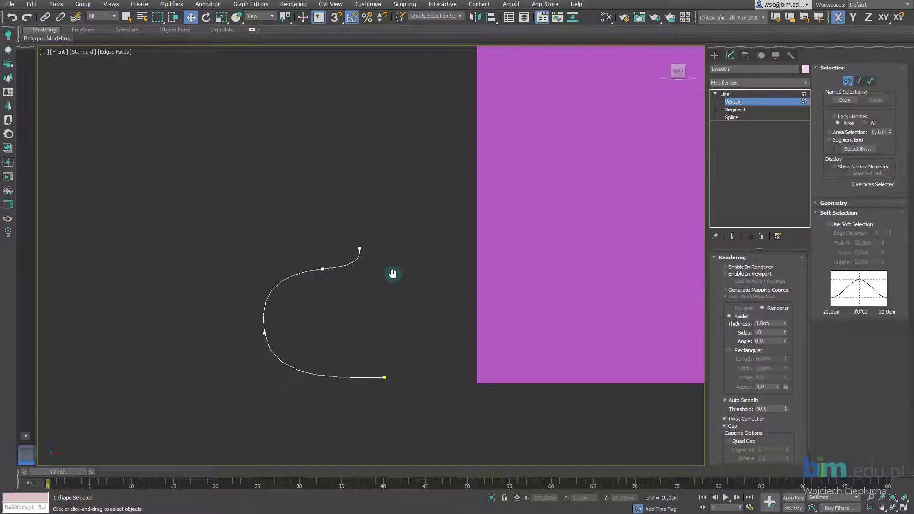
Step: Add a Lathe modifier to the profile line
{"action": "left_click", "coordinate": [746, 83]}
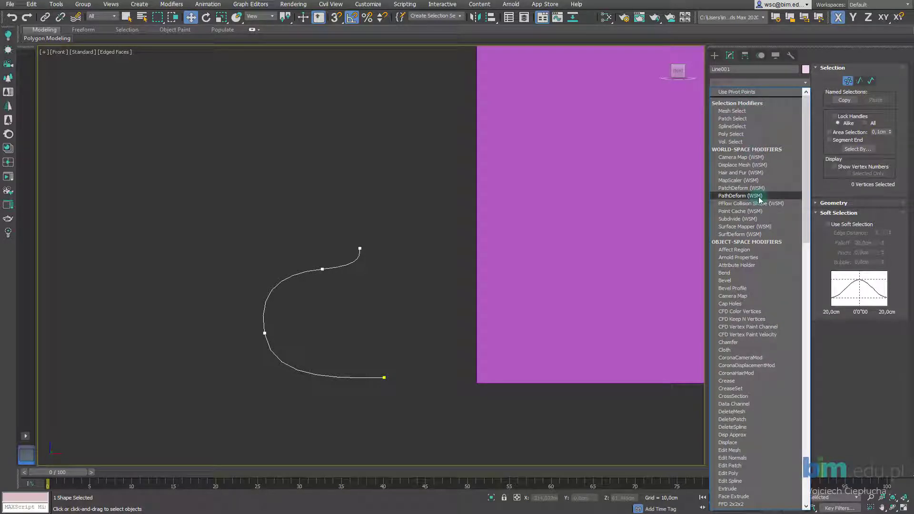
{"action": "key", "text": "l"}
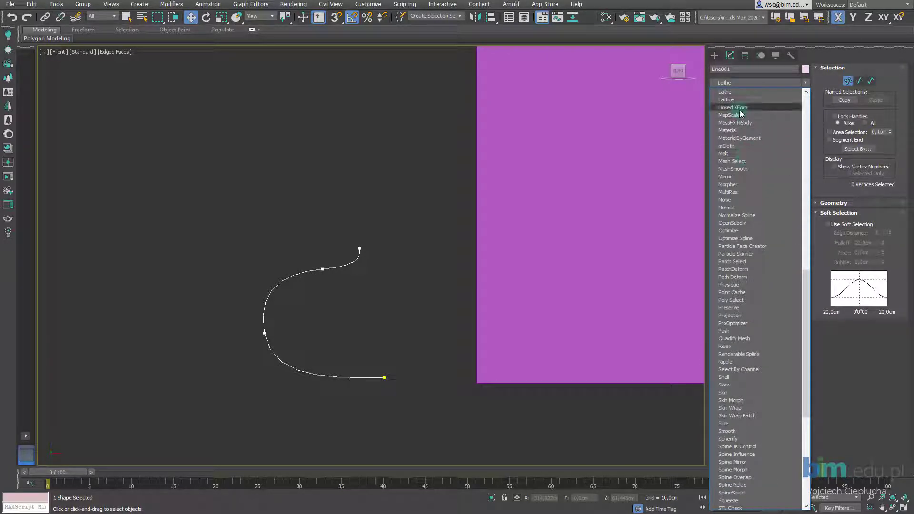
{"action": "left_click", "coordinate": [741, 94]}
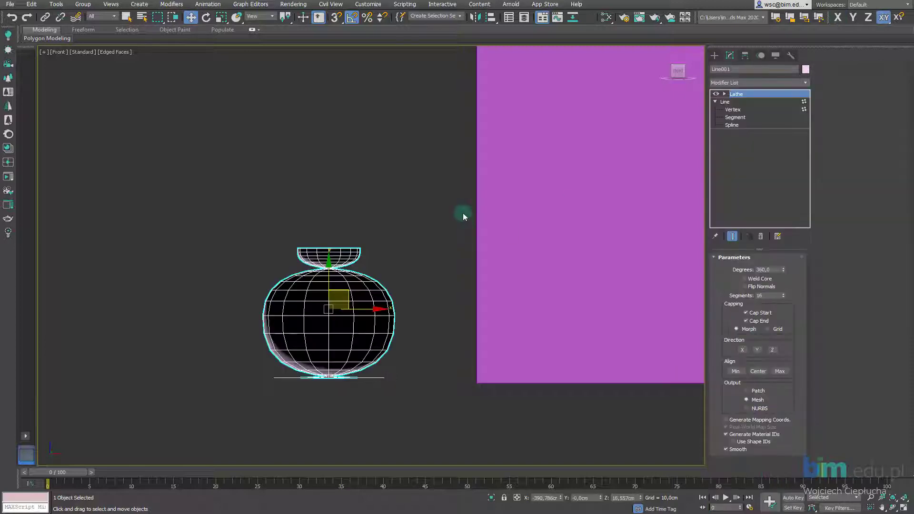
Step: Inspect the line's Vertex level beneath the Lathe modifier and return to the Lathe level
{"action": "left_click", "coordinate": [740, 110]}
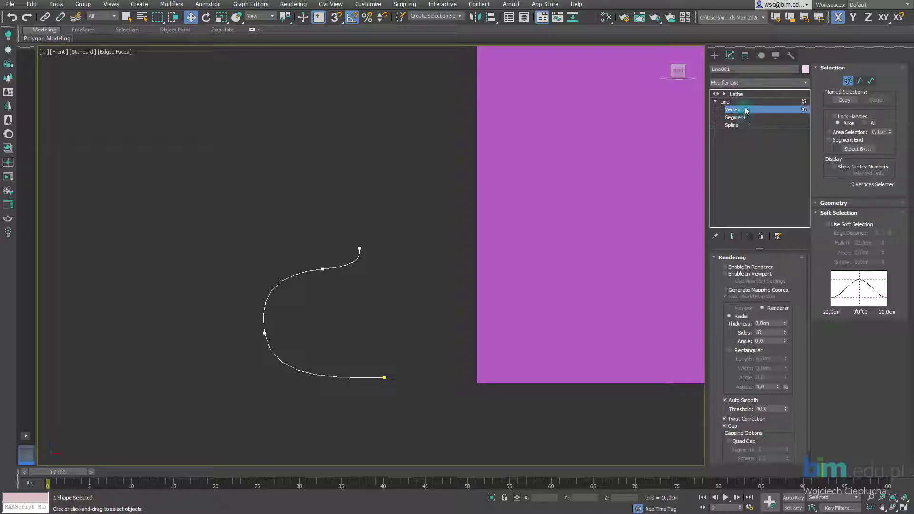
{"action": "left_click", "coordinate": [747, 110]}
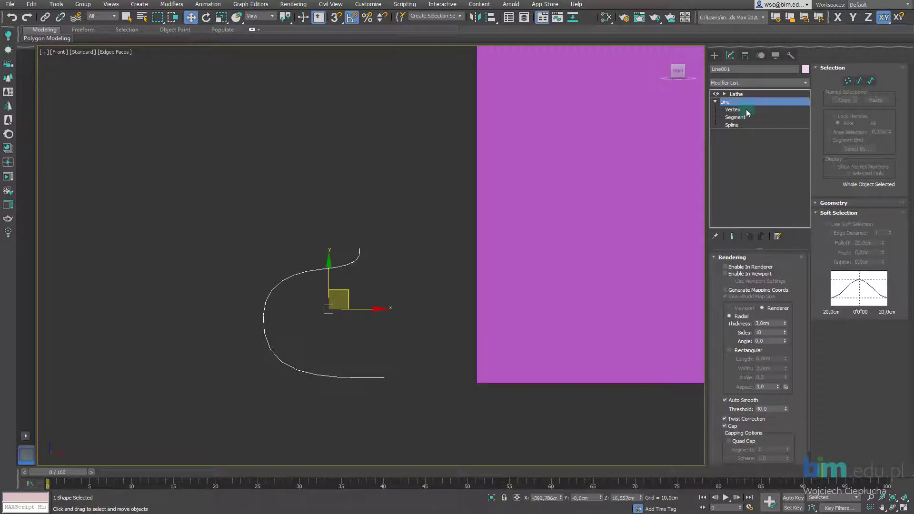
{"action": "left_click", "coordinate": [734, 110]}
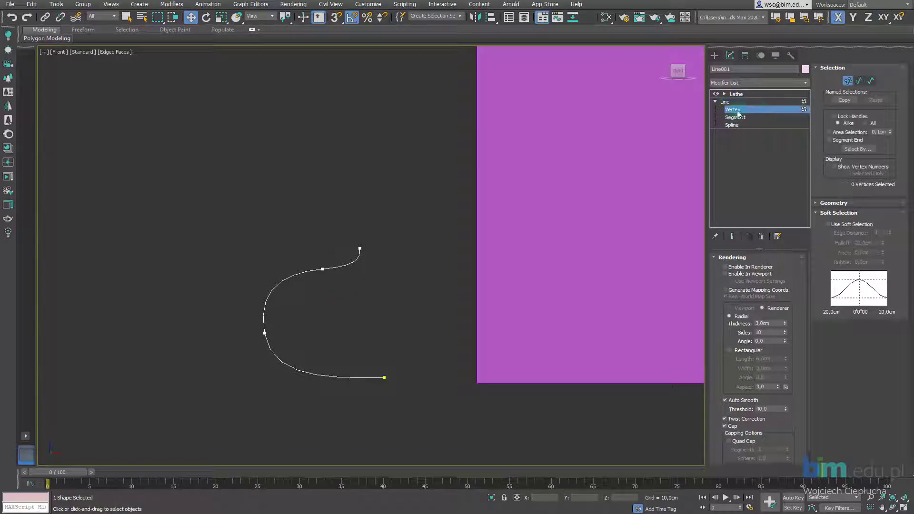
{"action": "left_click", "coordinate": [781, 112]}
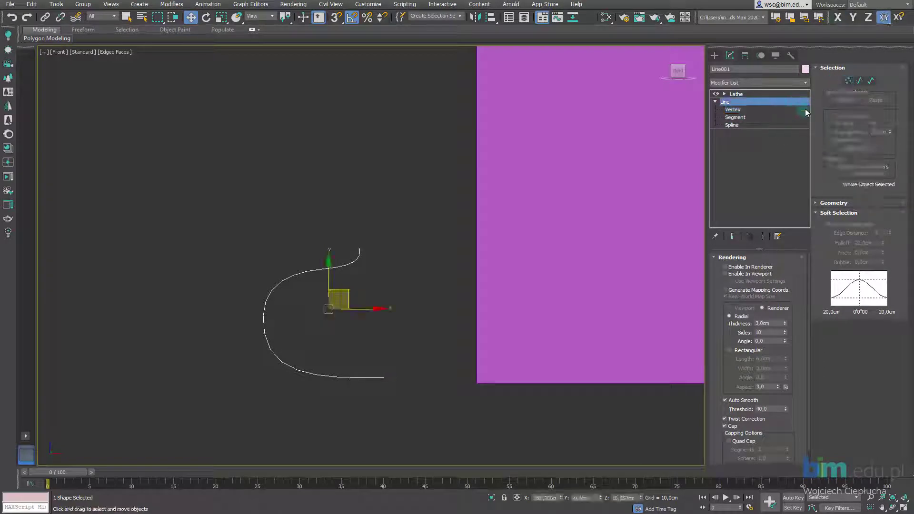
{"action": "left_click", "coordinate": [738, 94]}
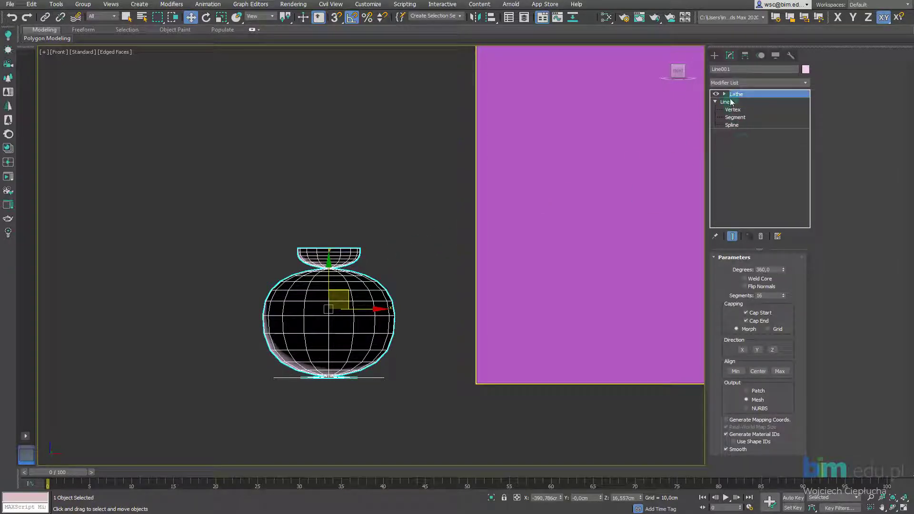
Step: Expand the Lathe's sub-levels and switch the modifier off and on to compare the bare profile with the revolved shape
{"action": "left_click", "coordinate": [724, 94]}
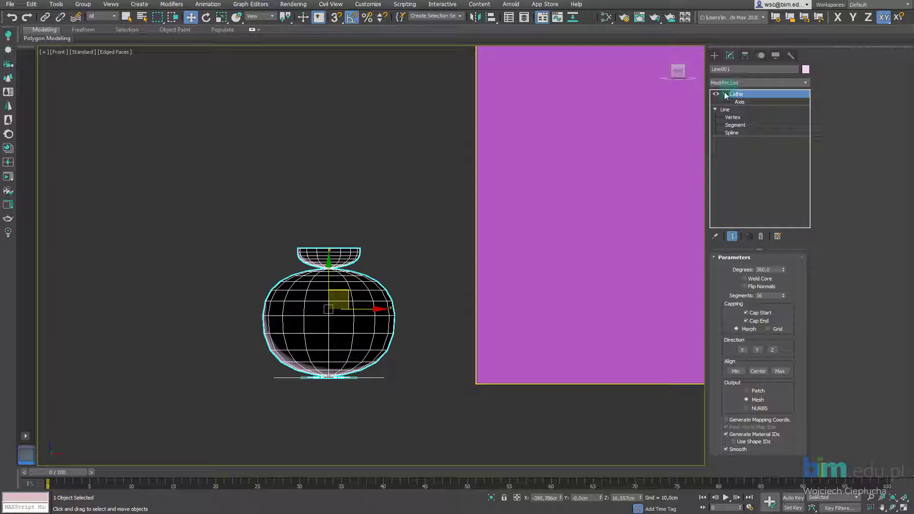
{"action": "left_click", "coordinate": [717, 94]}
{"action": "left_click", "coordinate": [716, 94]}
{"action": "left_click", "coordinate": [716, 95]}
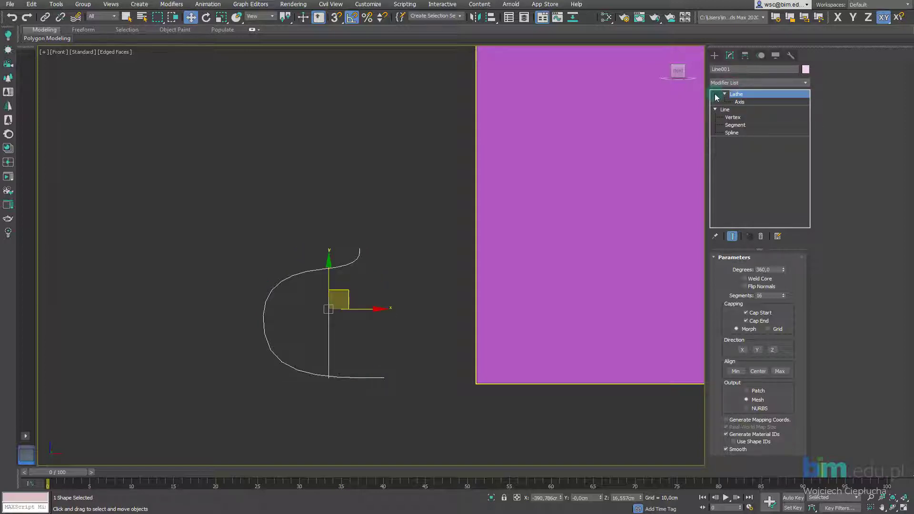
{"action": "left_click", "coordinate": [716, 95]}
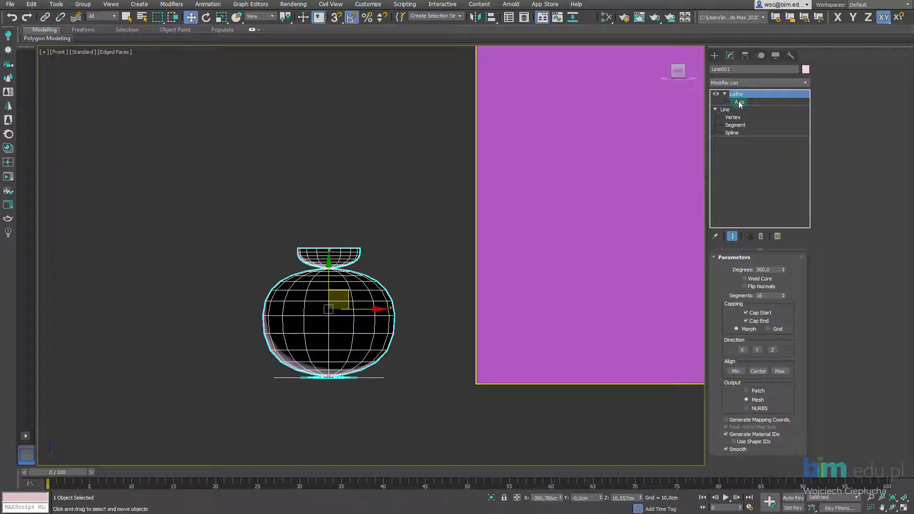
Step: At Axis level, move the Lathe axis toward the wall to about X -376.8 cm to widen the body and open the neck
{"action": "left_click", "coordinate": [740, 103]}
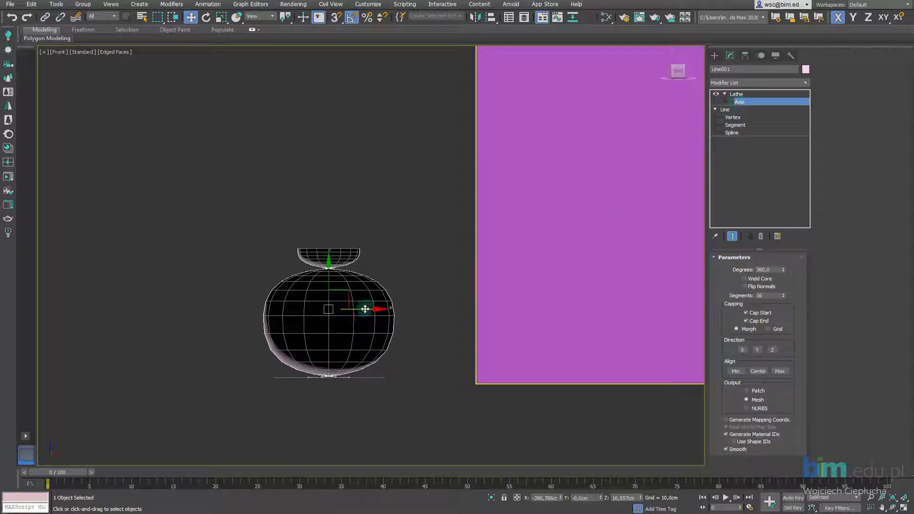
{"action": "left_click_drag", "start_coordinate": [364, 309], "coordinate": [418, 312]}
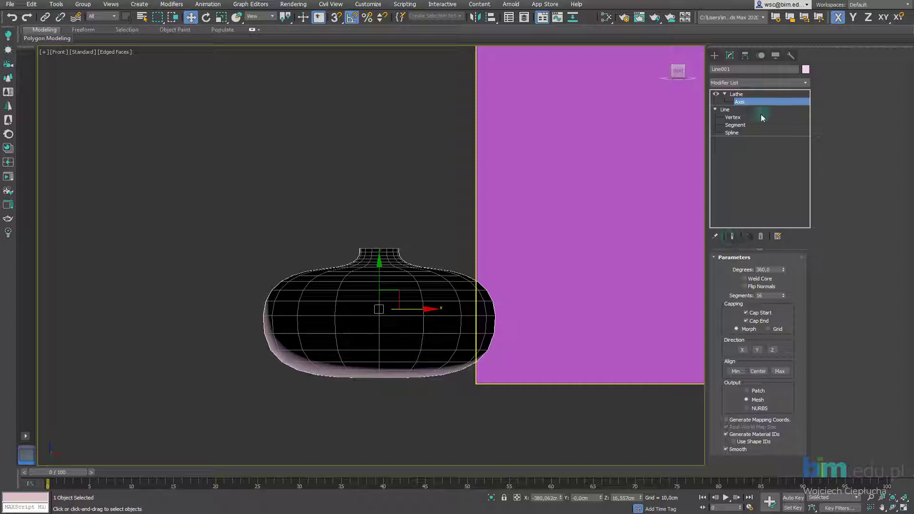
{"action": "left_click", "coordinate": [734, 236]}
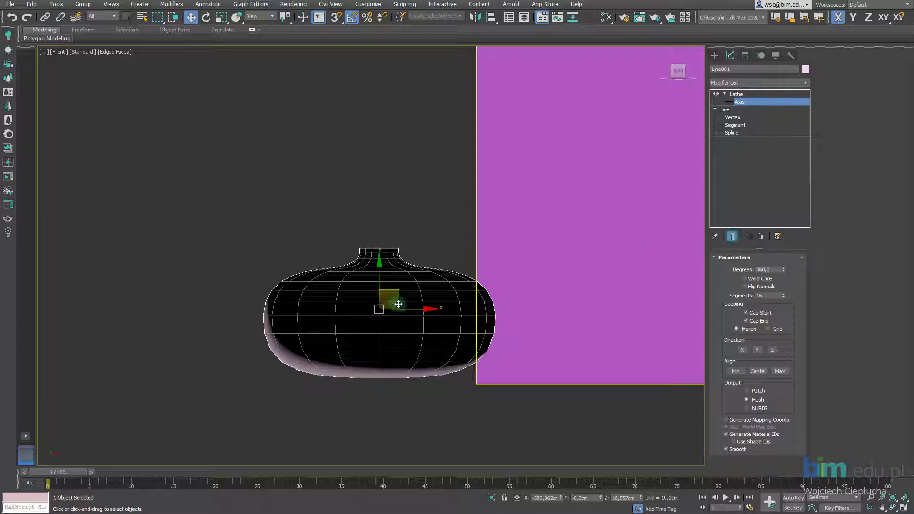
{"action": "mouse_move", "coordinate": [408, 310]}
{"action": "left_mouse_down"}
{"action": "mouse_move", "coordinate": [383, 311]}
{"action": "mouse_move", "coordinate": [391, 313]}
{"action": "left_mouse_up"}
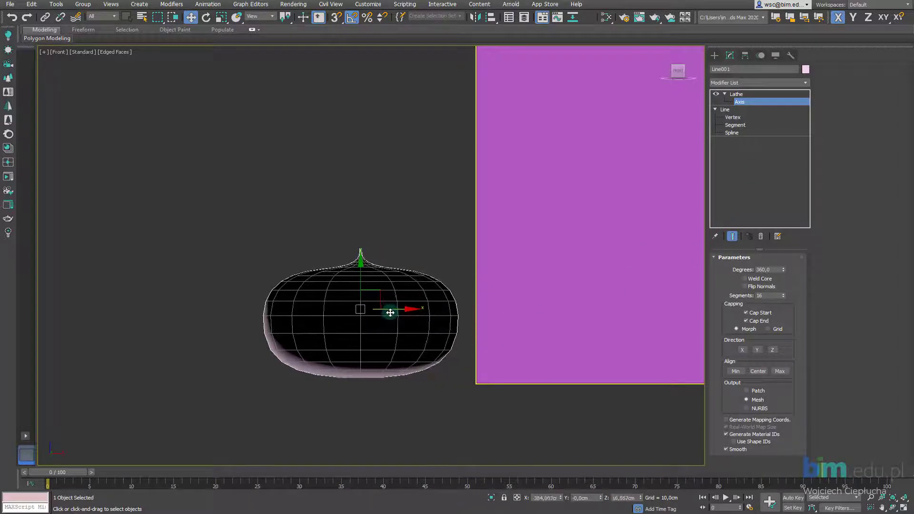
{"action": "scroll", "coordinate": [348, 384], "scroll_direction": "up", "scroll_amount": 5}
{"action": "scroll", "coordinate": [397, 370], "scroll_direction": "down", "scroll_amount": 2}
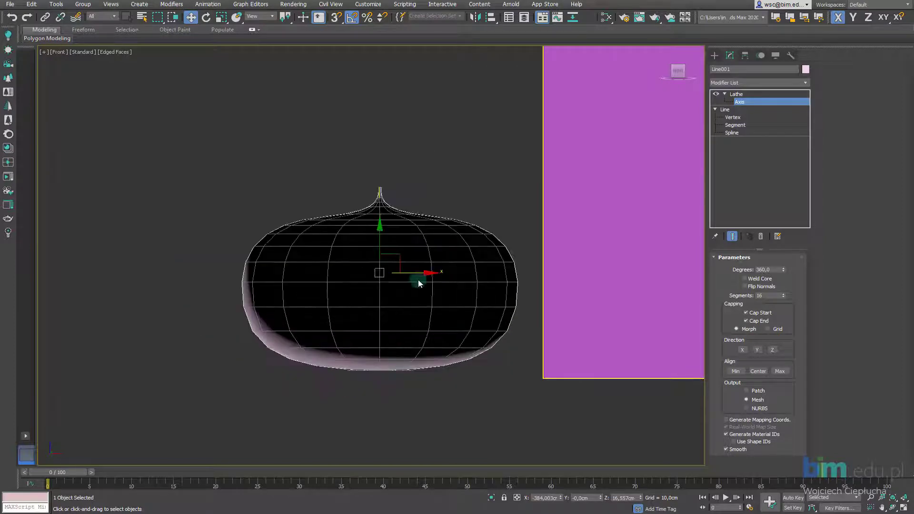
{"action": "left_click_drag", "start_coordinate": [418, 273], "coordinate": [466, 284]}
{"action": "scroll", "coordinate": [466, 284], "scroll_direction": "down", "scroll_amount": 1}
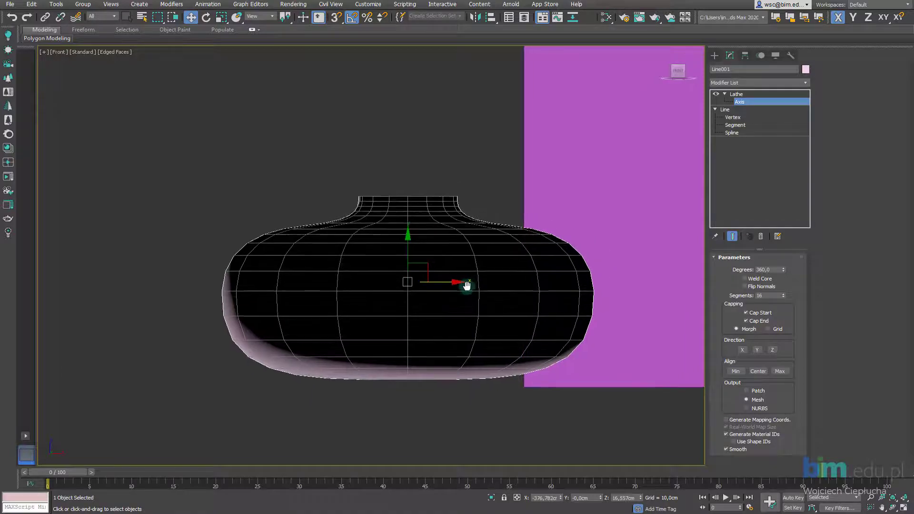
Step: Move the Lathe axis slightly back to about X -377.4 cm to narrow the hole in the middle of the base
{"action": "middle_click_drag", "start_coordinate": [468, 288], "coordinate": [370, 284], "text": "alt"}
{"action": "scroll", "coordinate": [406, 242], "scroll_direction": "up", "scroll_amount": 4}
{"action": "scroll", "coordinate": [404, 227], "scroll_direction": "down", "scroll_amount": 2}
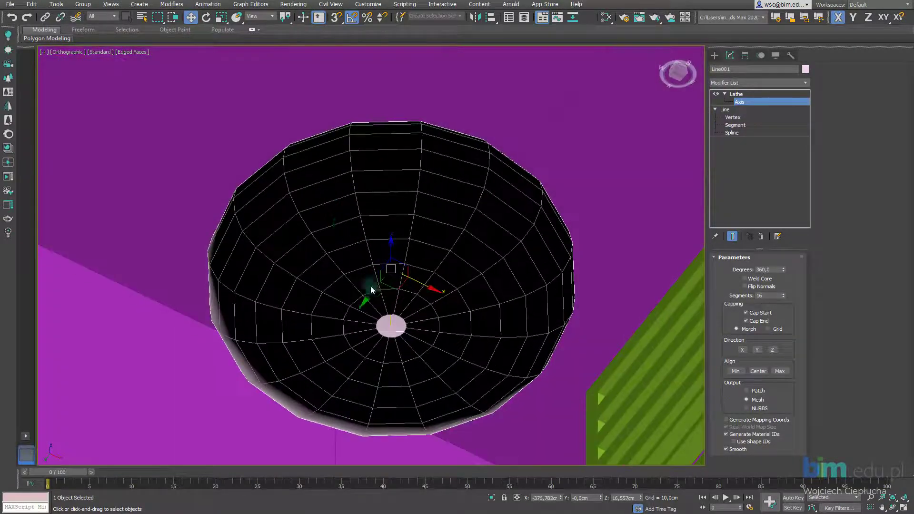
{"action": "scroll", "coordinate": [370, 285], "scroll_direction": "up", "scroll_amount": 4}
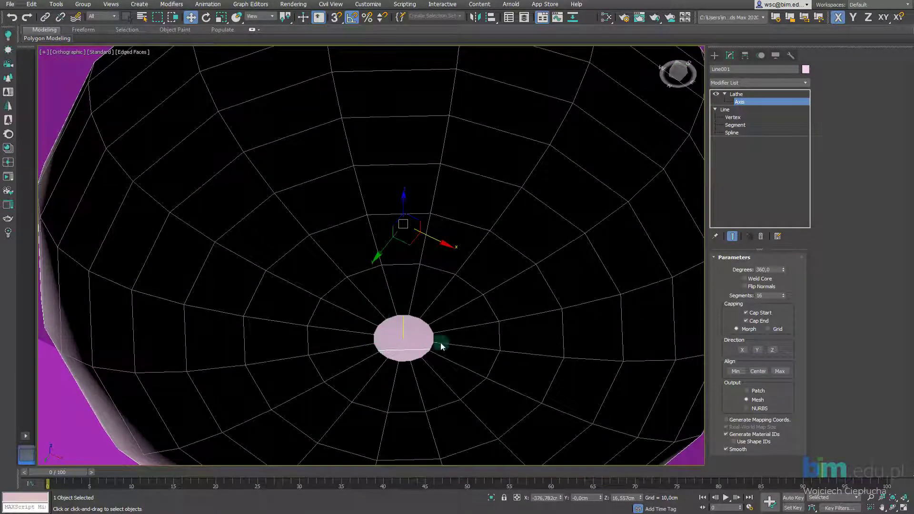
{"action": "middle_click_drag", "start_coordinate": [442, 346], "coordinate": [427, 299]}
{"action": "mouse_move", "coordinate": [437, 215]}
{"action": "left_mouse_down"}
{"action": "mouse_move", "coordinate": [412, 199]}
{"action": "mouse_move", "coordinate": [430, 217]}
{"action": "left_mouse_up"}
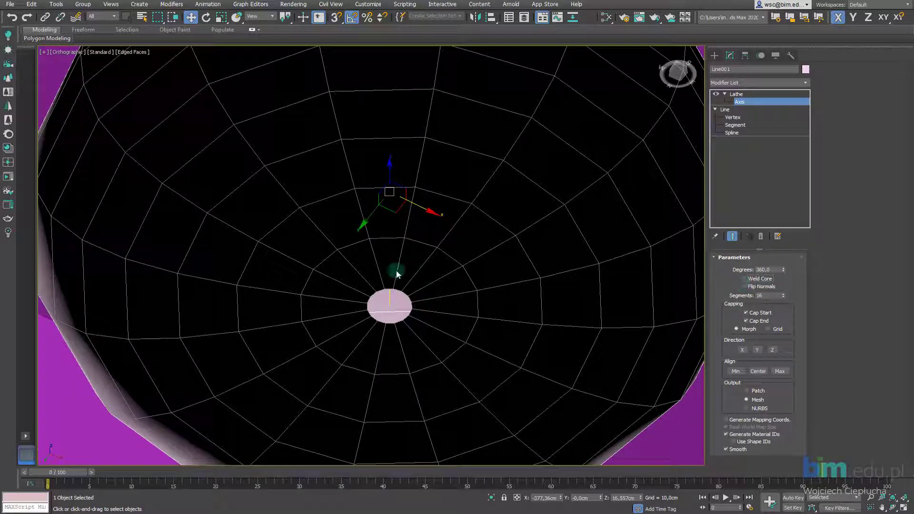
{"action": "middle_click_drag", "start_coordinate": [387, 296], "coordinate": [379, 265]}
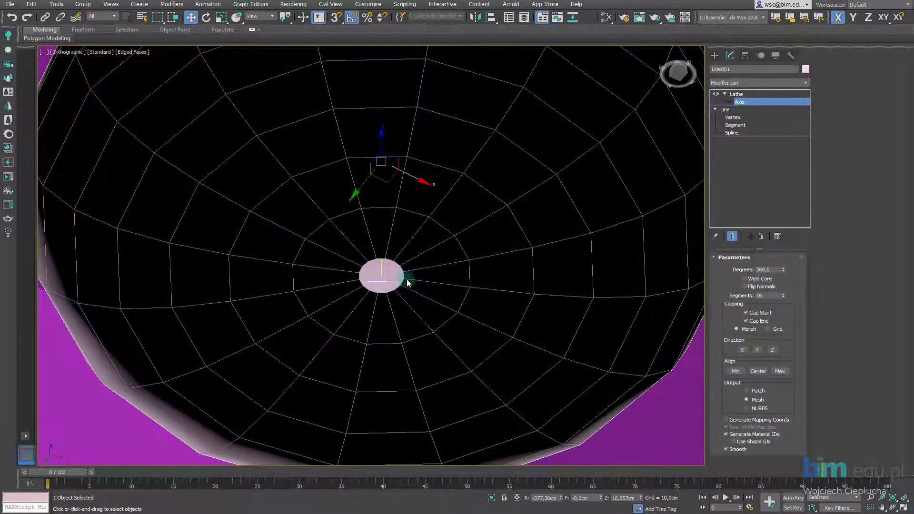
{"action": "scroll", "coordinate": [384, 273], "scroll_direction": "up", "scroll_amount": 2}
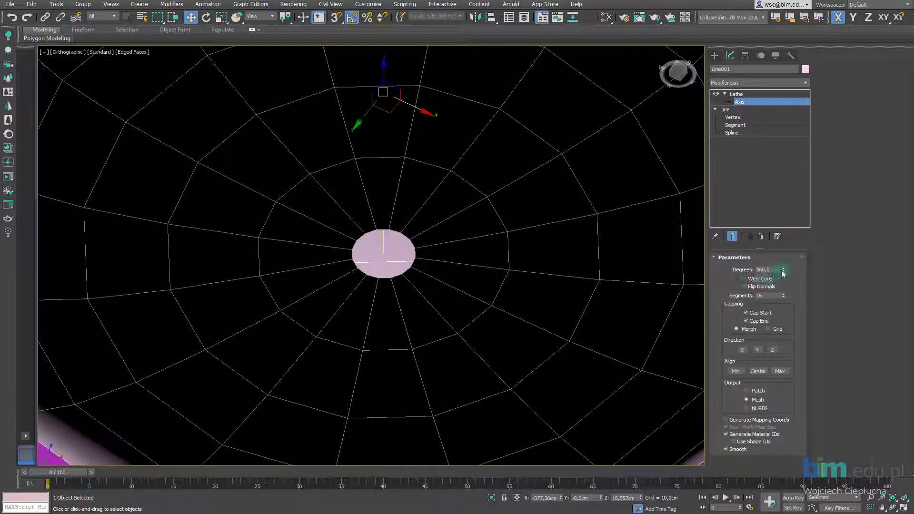
{"action": "middle_click_drag", "start_coordinate": [549, 253], "coordinate": [430, 273], "text": "alt"}
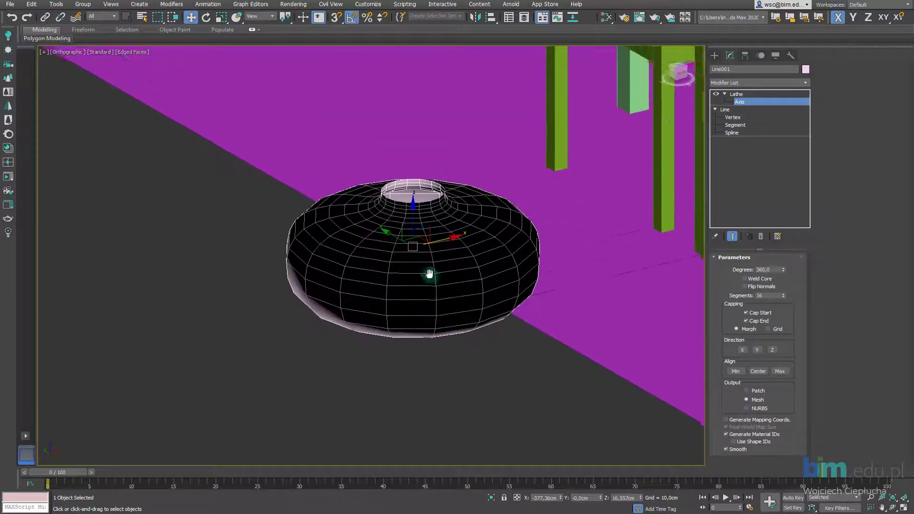
{"action": "scroll", "coordinate": [430, 274], "scroll_direction": "up", "scroll_amount": 2}
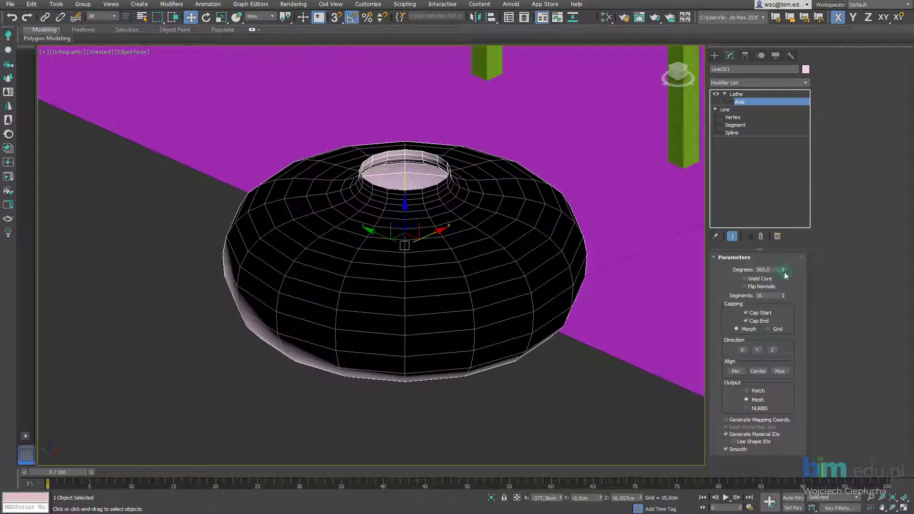
Step: Try a smaller sweep angle on the Lathe to open the body, and restore it to 360 degrees
{"action": "mouse_move", "coordinate": [782, 275]}
{"action": "left_mouse_down"}
{"action": "mouse_move", "coordinate": [783, 419]}
{"action": "mouse_move", "coordinate": [776, 278]}
{"action": "left_mouse_up"}
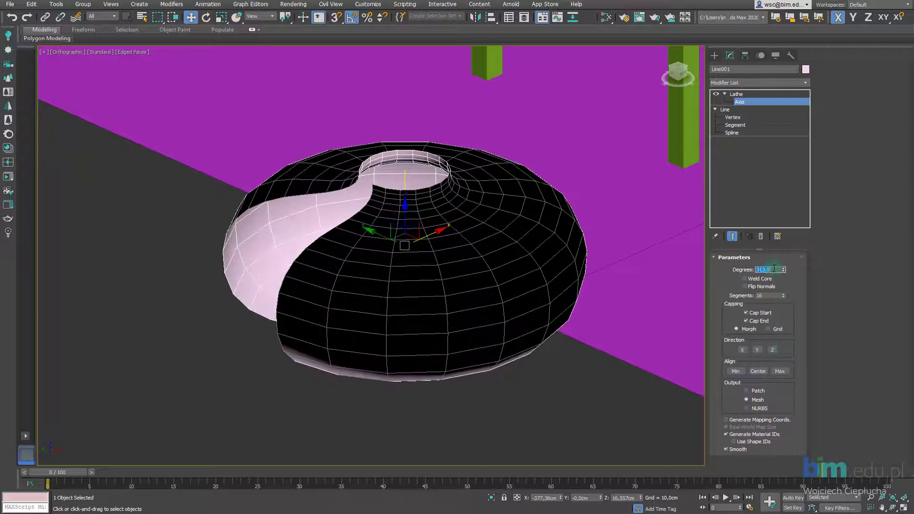
{"action": "type", "text": "360"}
{"action": "key", "text": "Return"}
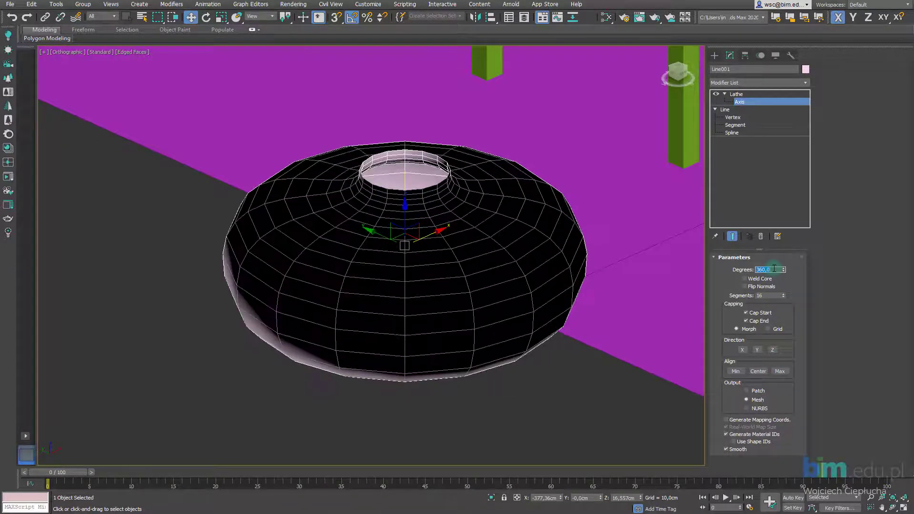
Step: Flip the Lathe's normals so the vessel's faces point outward, and check the surface from several angles
{"action": "middle_click_drag", "start_coordinate": [525, 310], "coordinate": [365, 273], "text": "alt"}
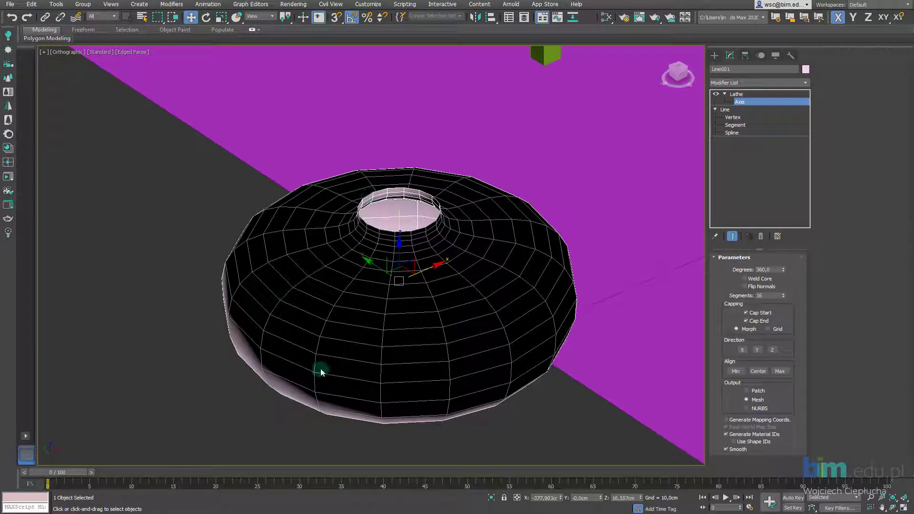
{"action": "left_click", "coordinate": [303, 315]}
{"action": "left_click", "coordinate": [407, 225]}
{"action": "left_click", "coordinate": [769, 294]}
{"action": "left_click", "coordinate": [767, 288]}
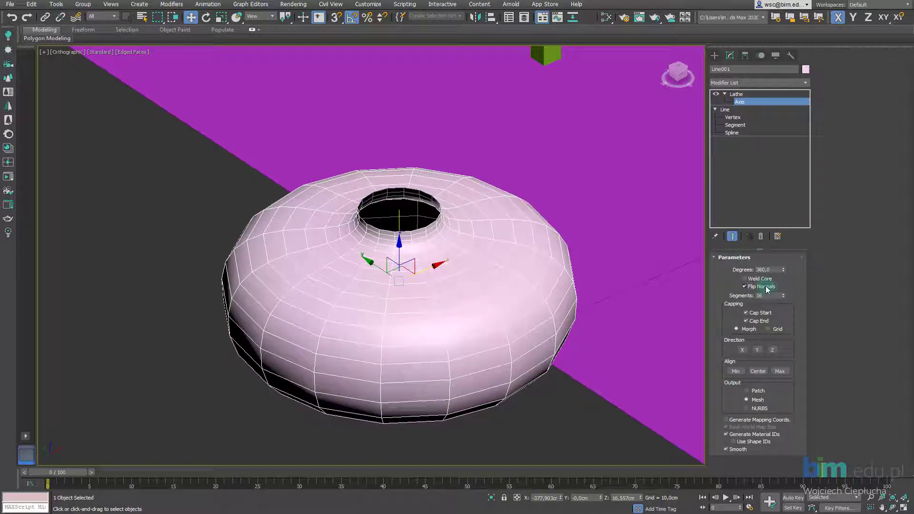
{"action": "middle_click_drag", "start_coordinate": [462, 276], "coordinate": [446, 257], "text": "alt"}
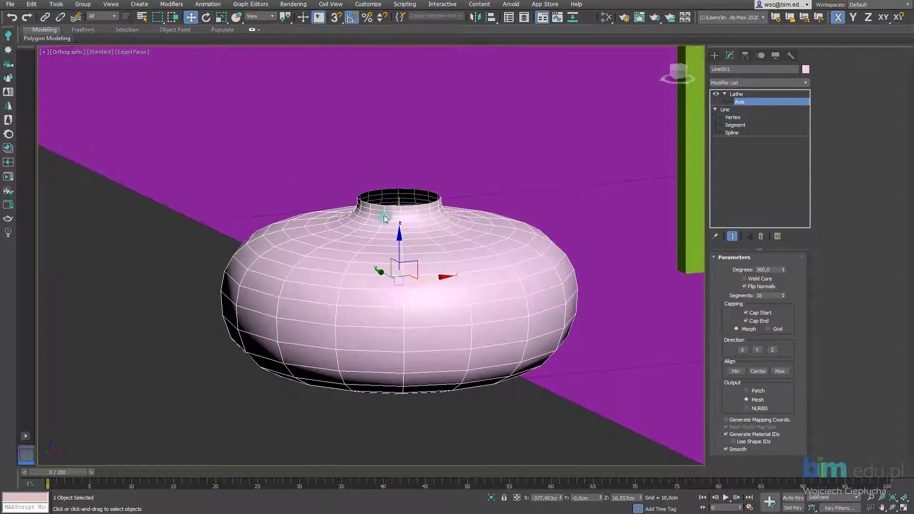
{"action": "middle_click_drag", "start_coordinate": [383, 215], "coordinate": [343, 273], "text": "alt"}
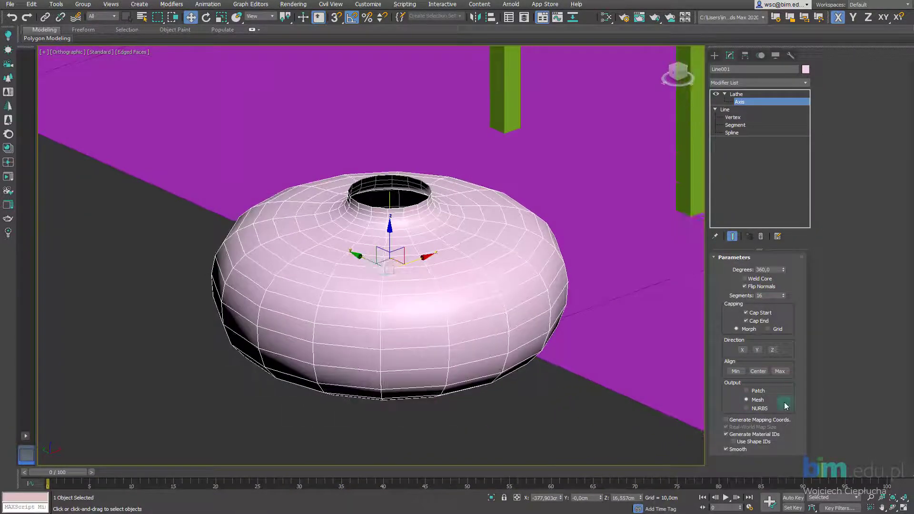
{"action": "middle_click_drag", "start_coordinate": [450, 305], "coordinate": [429, 267], "text": "alt"}
Step: Leave the Lathe's Axis level and add an Edit Poly modifier above the Lathe
{"action": "left_click", "coordinate": [736, 94]}
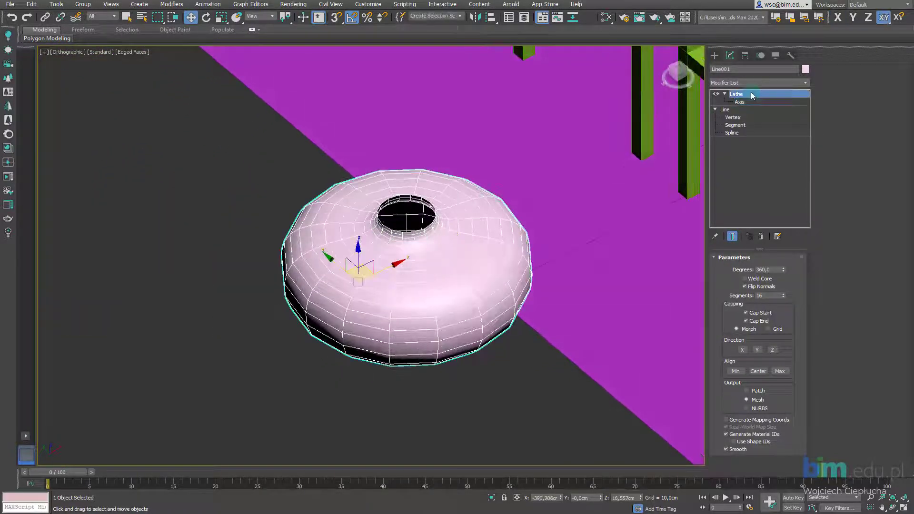
{"action": "left_click", "coordinate": [748, 83]}
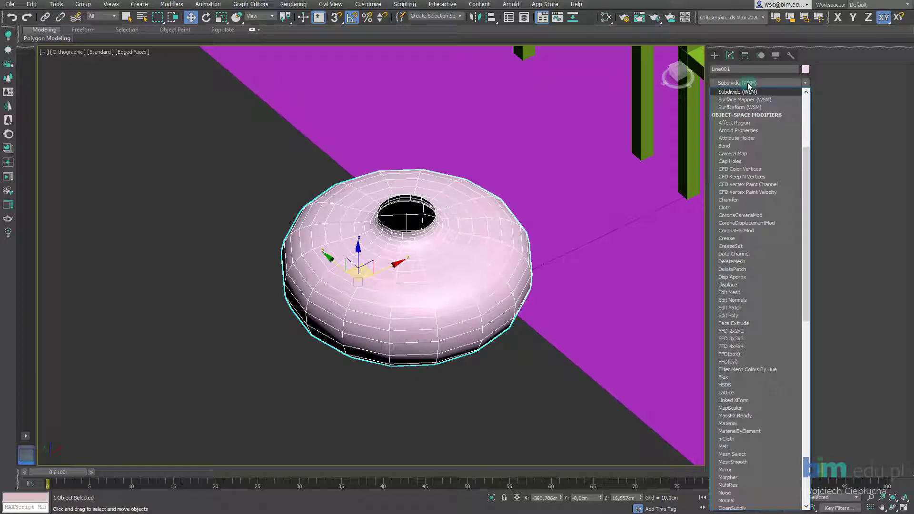
{"action": "left_click", "coordinate": [748, 83]}
{"action": "left_click", "coordinate": [748, 83]}
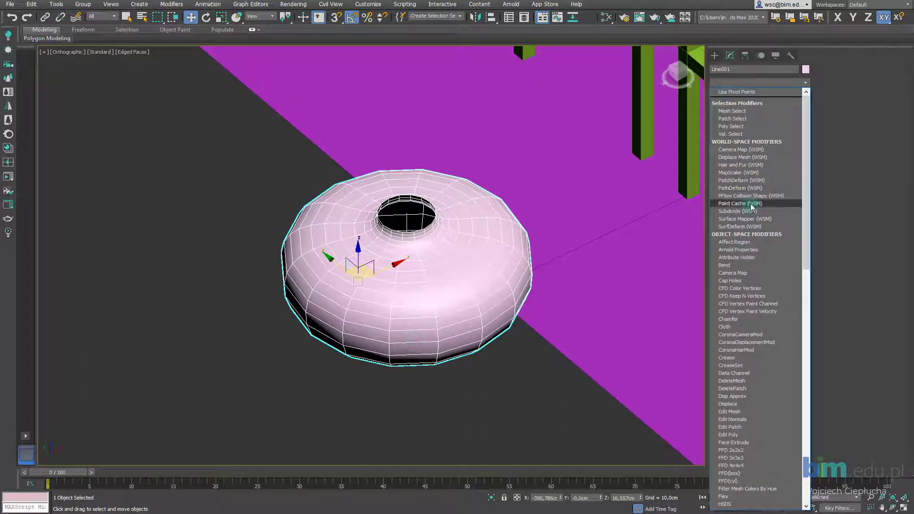
{"action": "scroll", "coordinate": [743, 229], "scroll_direction": "down", "scroll_amount": 14}
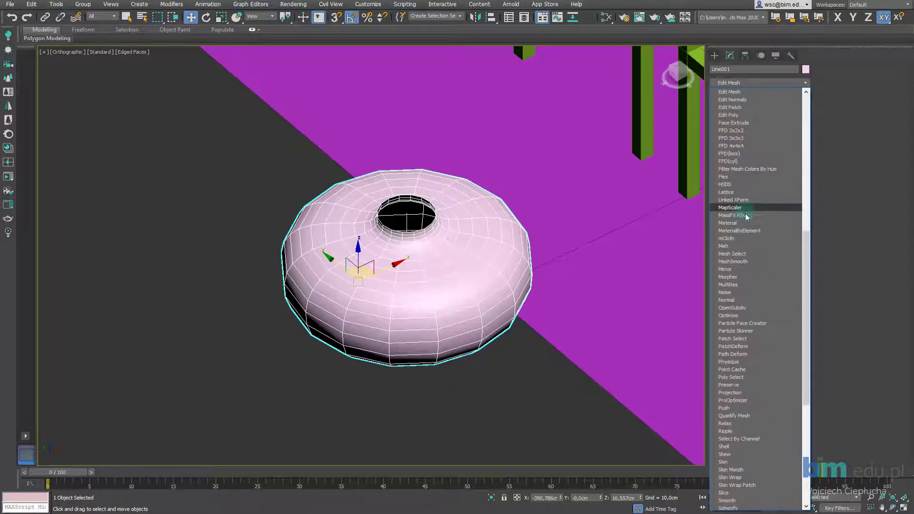
{"action": "left_click", "coordinate": [745, 115]}
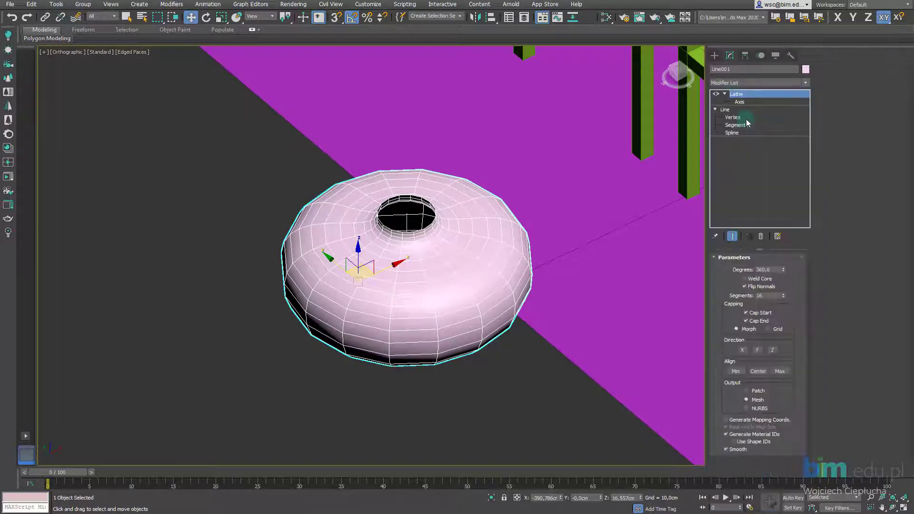
{"action": "left_click", "coordinate": [726, 95]}
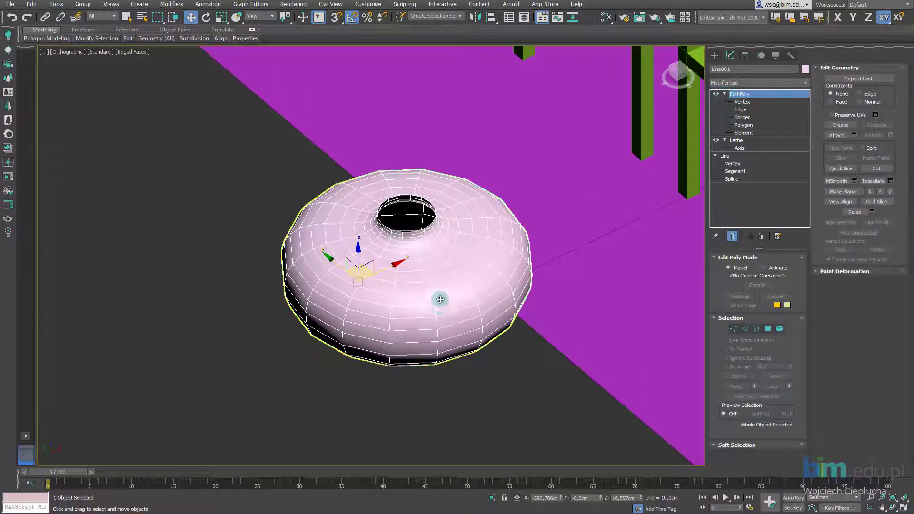
Step: At Edit Poly's Border level, select the edge of the small hole in the vessel's base and cap it
{"action": "middle_click_drag", "start_coordinate": [437, 300], "coordinate": [436, 217], "text": "alt"}
{"action": "scroll", "coordinate": [355, 324], "scroll_direction": "up", "scroll_amount": 10}
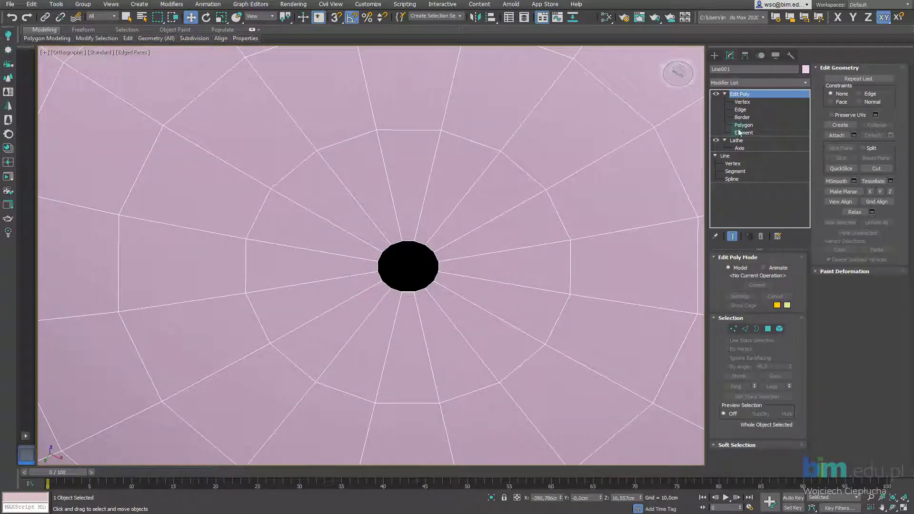
{"action": "left_click", "coordinate": [744, 118]}
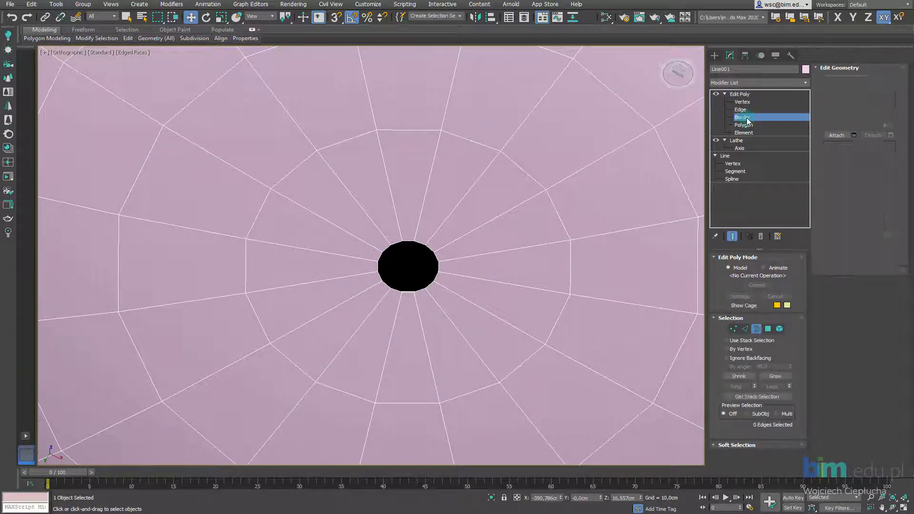
{"action": "left_click", "coordinate": [421, 242]}
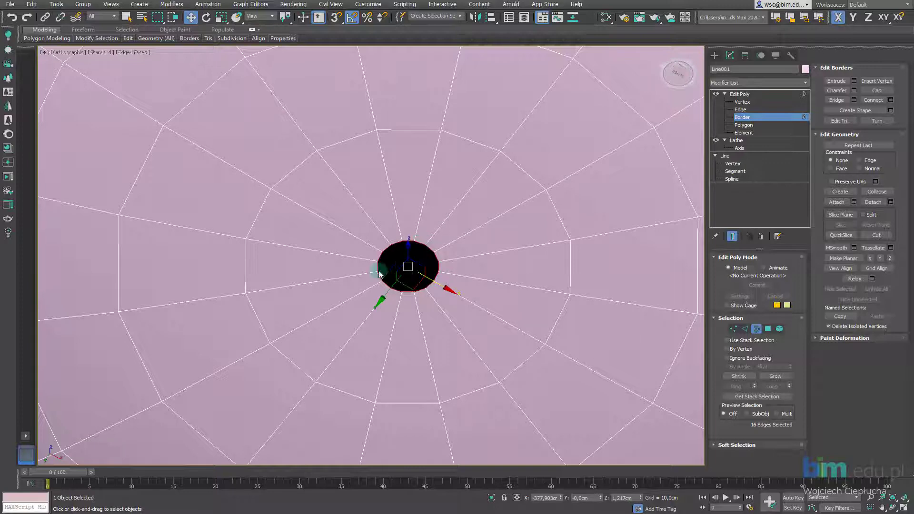
{"action": "scroll", "coordinate": [421, 221], "scroll_direction": "up", "scroll_amount": 3}
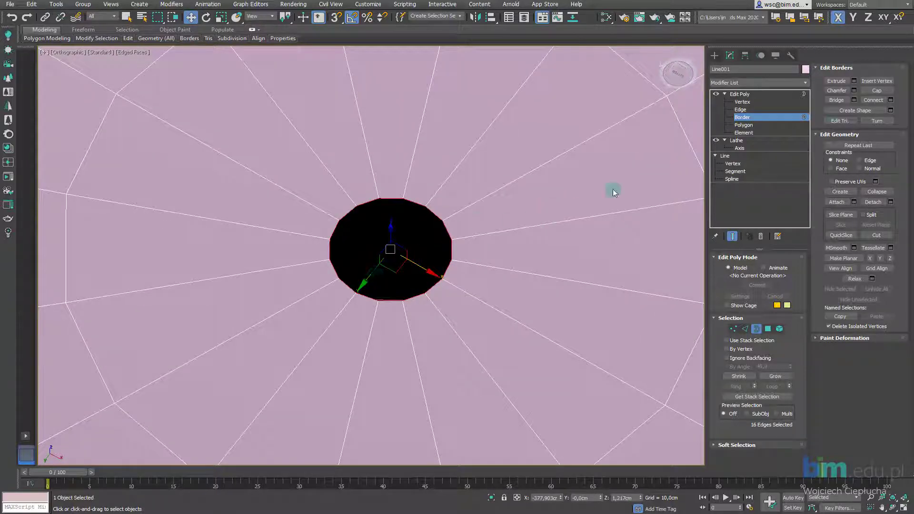
{"action": "left_click", "coordinate": [877, 91]}
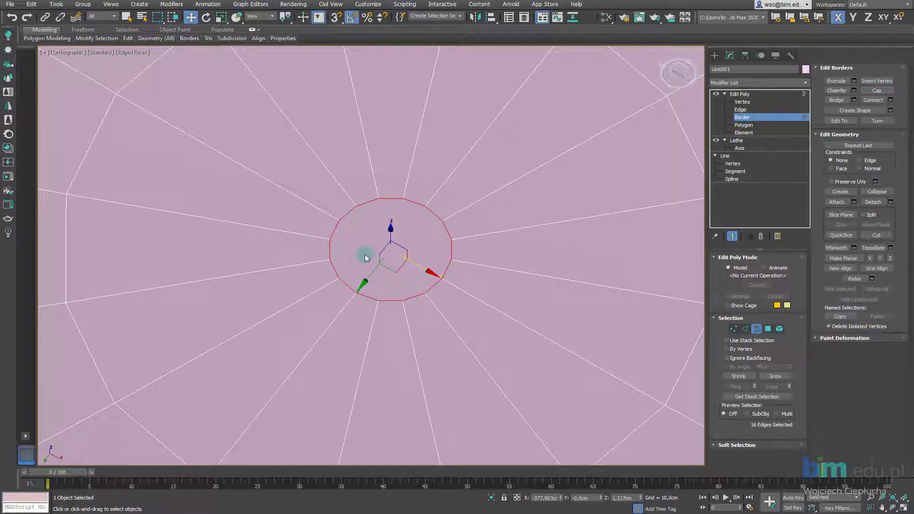
{"action": "scroll", "coordinate": [373, 240], "scroll_direction": "down", "scroll_amount": 5}
{"action": "scroll", "coordinate": [388, 120], "scroll_direction": "up", "scroll_amount": 3}
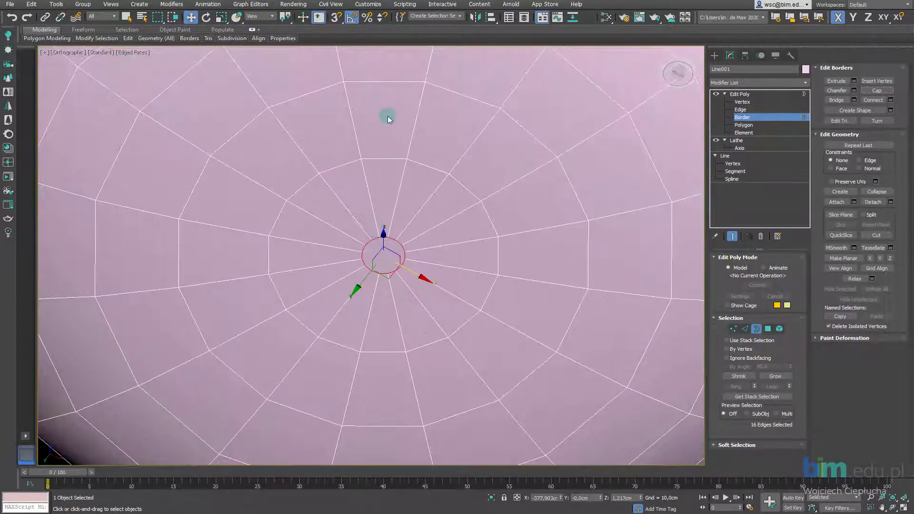
{"action": "middle_click_drag", "start_coordinate": [388, 116], "coordinate": [395, 173]}
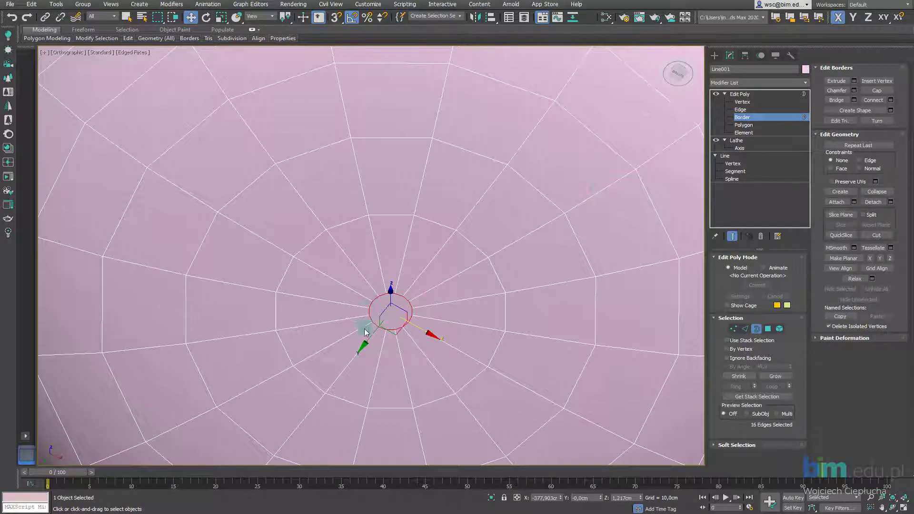
{"action": "scroll", "coordinate": [376, 269], "scroll_direction": "down", "scroll_amount": 5}
{"action": "scroll", "coordinate": [389, 321], "scroll_direction": "up", "scroll_amount": 8}
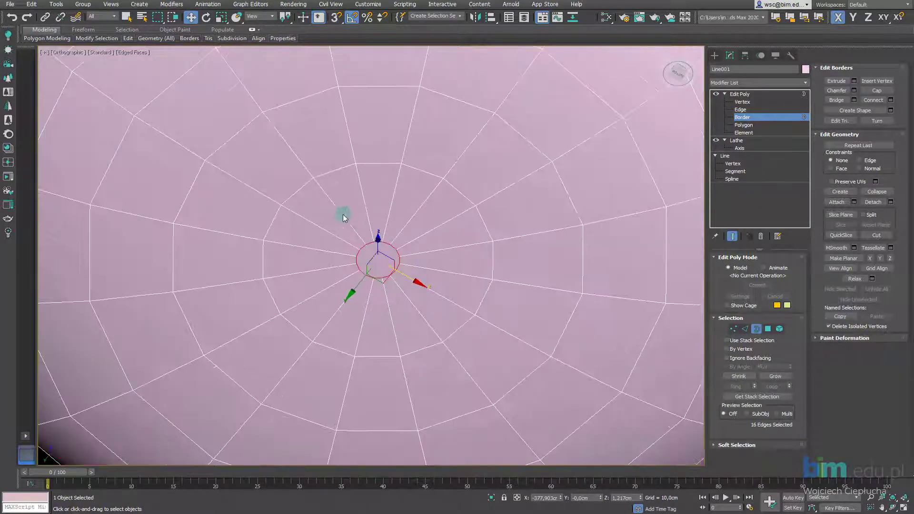
{"action": "middle_click_drag", "start_coordinate": [476, 270], "coordinate": [426, 271]}
{"action": "left_click", "coordinate": [884, 91]}
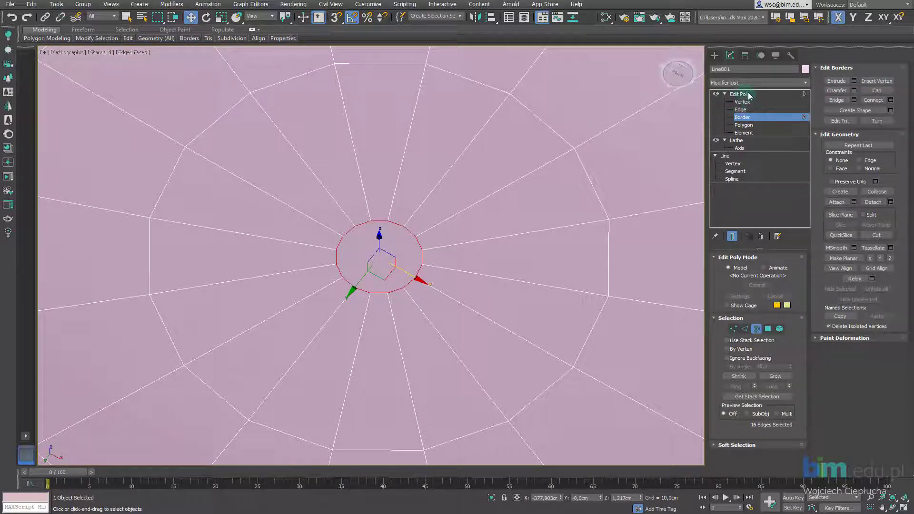
Step: Leave the Border level and add a Shell modifier on top of the Edit Poly
{"action": "middle_click_drag", "start_coordinate": [428, 223], "coordinate": [438, 272], "text": "alt"}
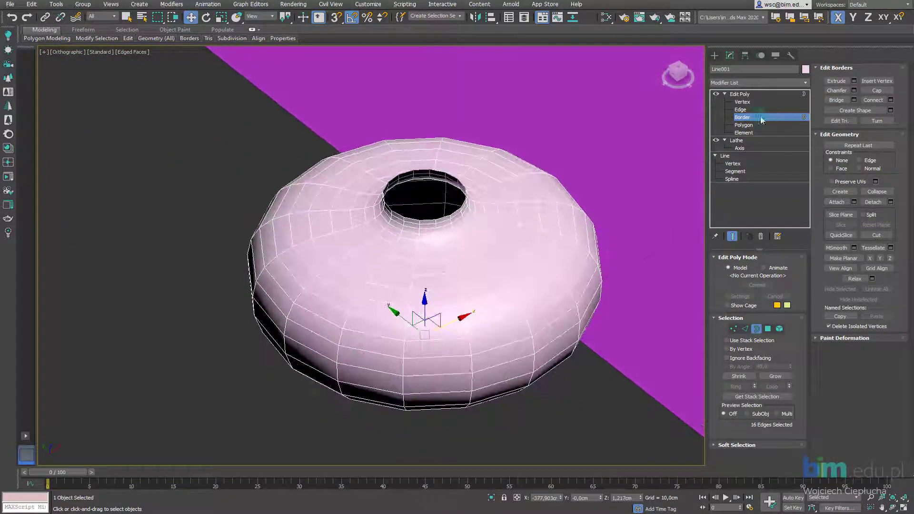
{"action": "left_click", "coordinate": [748, 94]}
{"action": "left_click", "coordinate": [747, 83]}
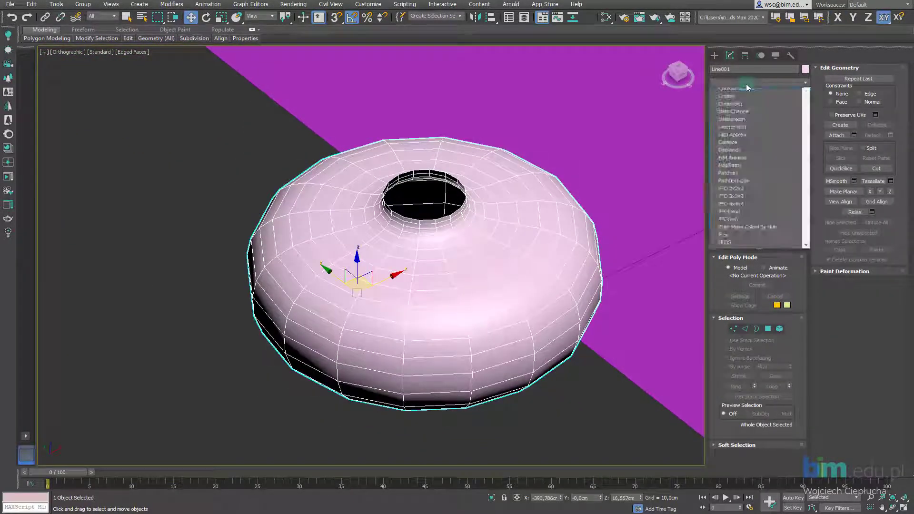
{"action": "scroll", "coordinate": [752, 242], "scroll_direction": "down", "scroll_amount": 9}
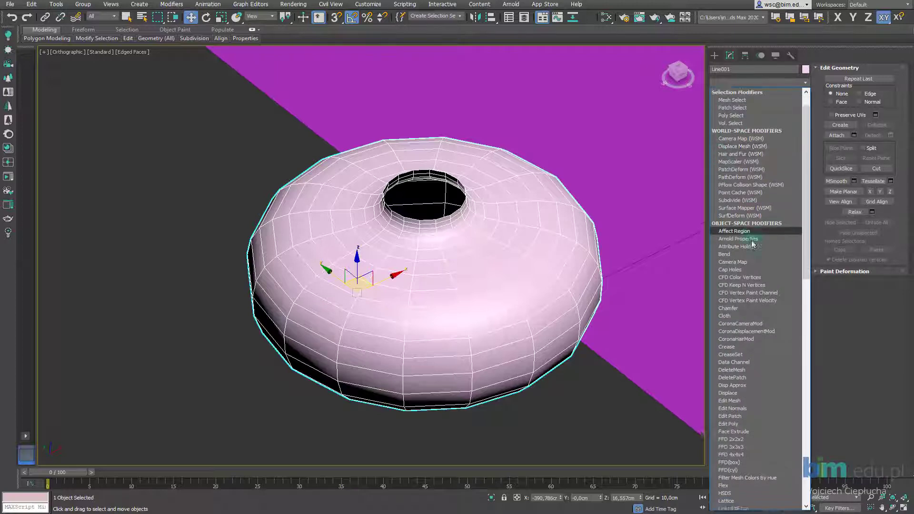
{"action": "scroll", "coordinate": [751, 241], "scroll_direction": "down", "scroll_amount": 10}
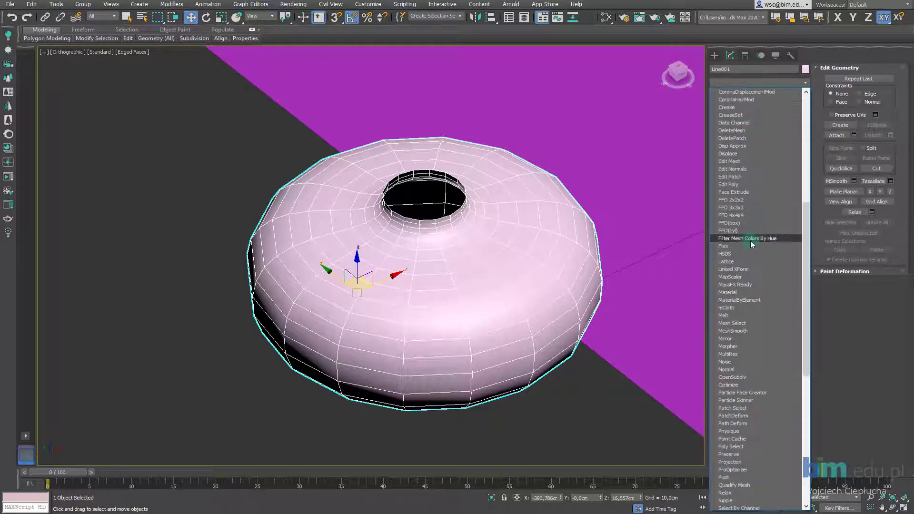
{"action": "scroll", "coordinate": [750, 242], "scroll_direction": "down", "scroll_amount": 5}
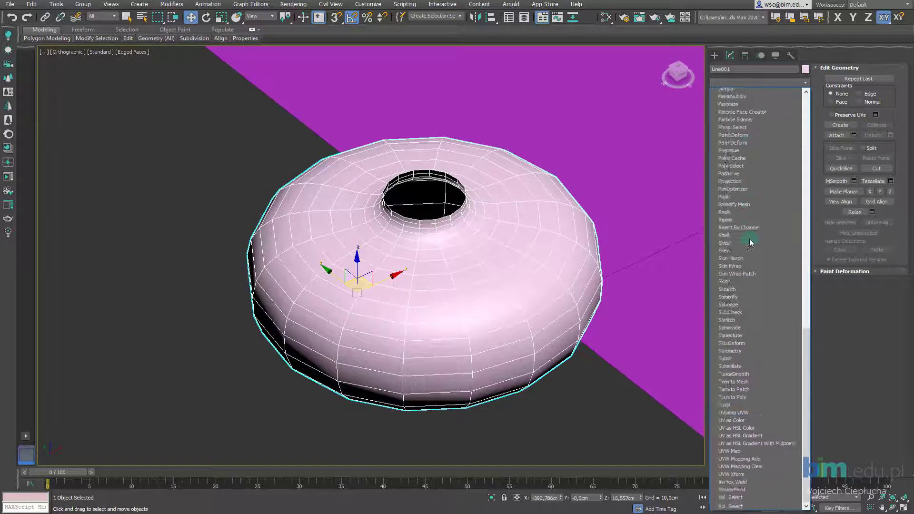
{"action": "left_click", "coordinate": [740, 216]}
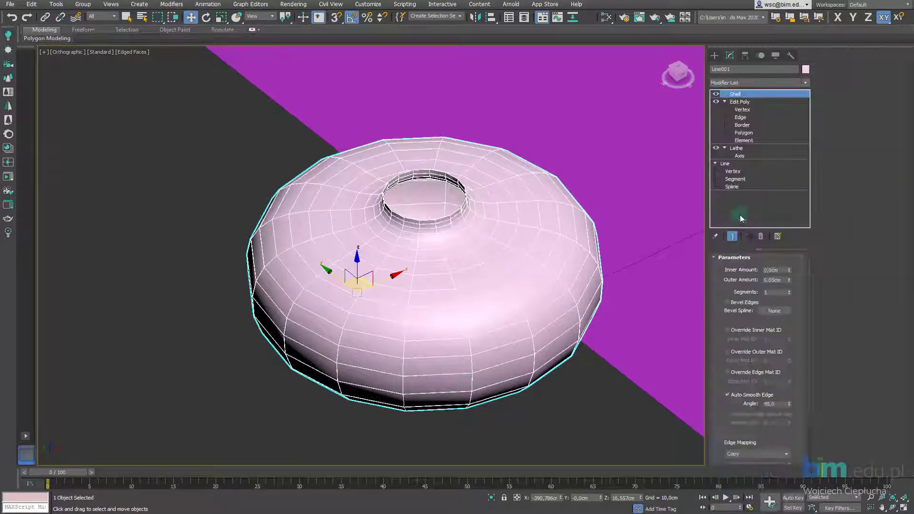
Step: Set the Shell's outer amount to 0.4 cm to thicken the vessel's wall
{"action": "scroll", "coordinate": [435, 194], "scroll_direction": "up", "scroll_amount": 5}
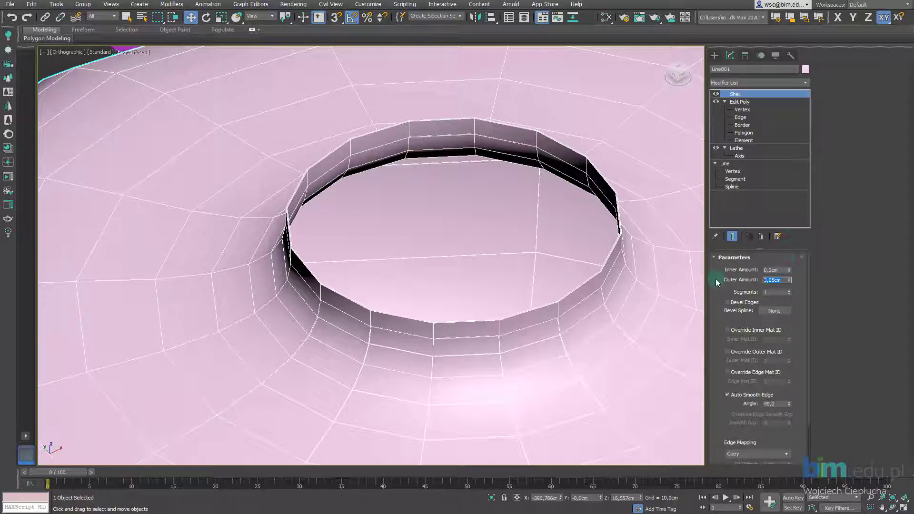
{"action": "type", "text": "0,4"}
{"action": "key", "text": "Return"}
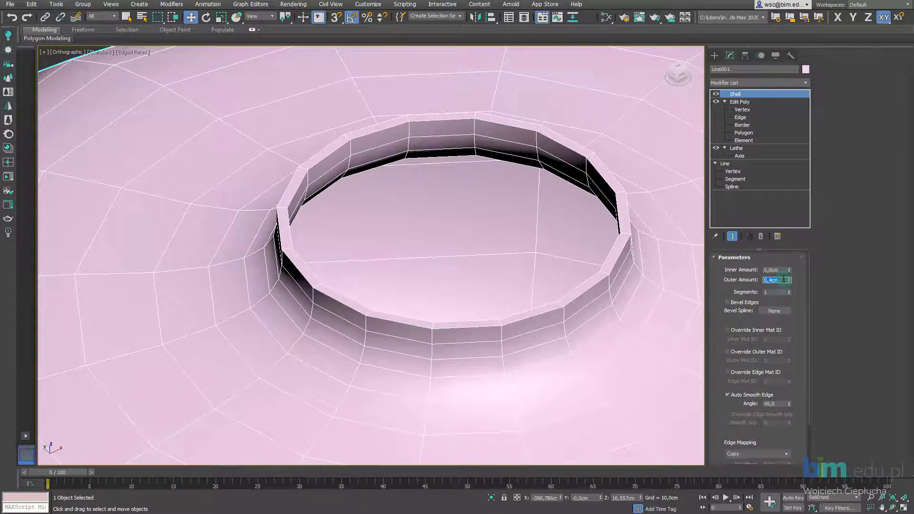
Step: Examine the wall thickness around the vessel's neck opening up close and from several angles
{"action": "scroll", "coordinate": [405, 229], "scroll_direction": "down", "scroll_amount": 7}
{"action": "middle_click_drag", "start_coordinate": [410, 312], "coordinate": [359, 240]}
{"action": "scroll", "coordinate": [359, 240], "scroll_direction": "up", "scroll_amount": 5}
{"action": "middle_click_drag", "start_coordinate": [441, 237], "coordinate": [539, 185], "text": "alt"}
{"action": "scroll", "coordinate": [317, 125], "scroll_direction": "up", "scroll_amount": 2}
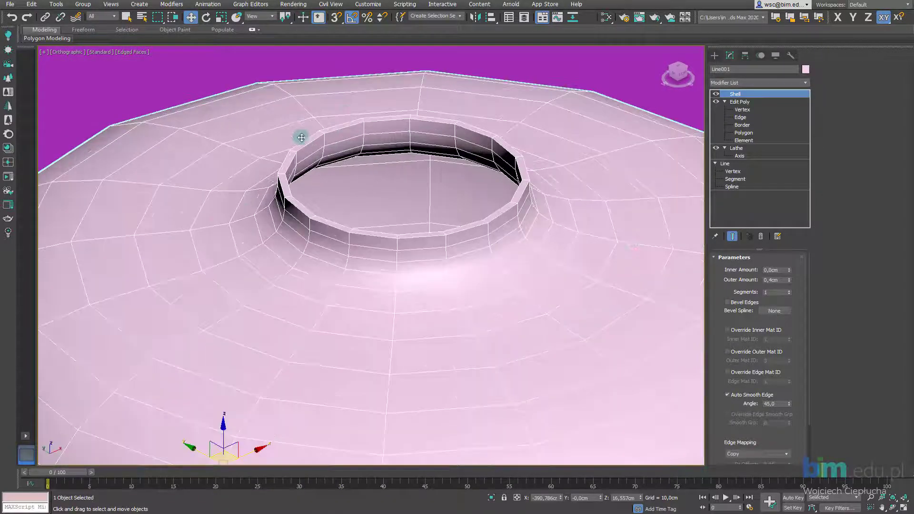
{"action": "scroll", "coordinate": [320, 135], "scroll_direction": "up", "scroll_amount": 2}
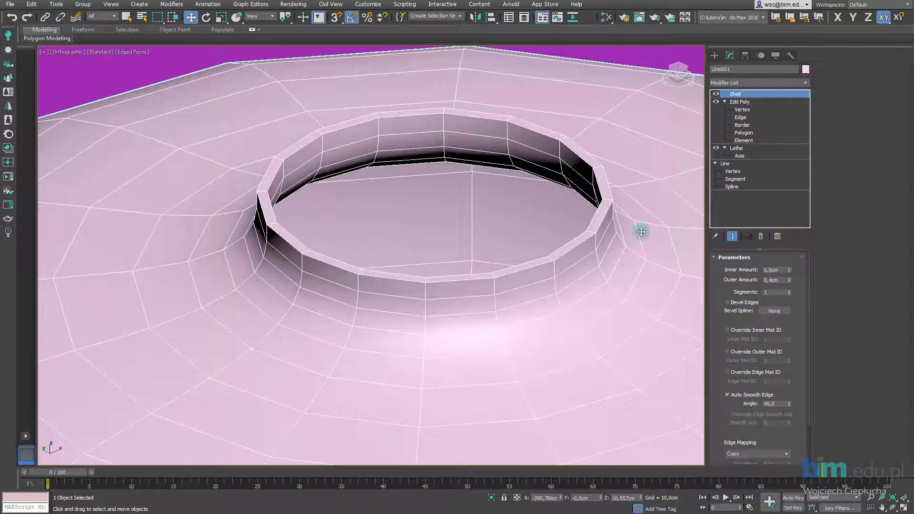
{"action": "scroll", "coordinate": [388, 168], "scroll_direction": "down", "scroll_amount": 5}
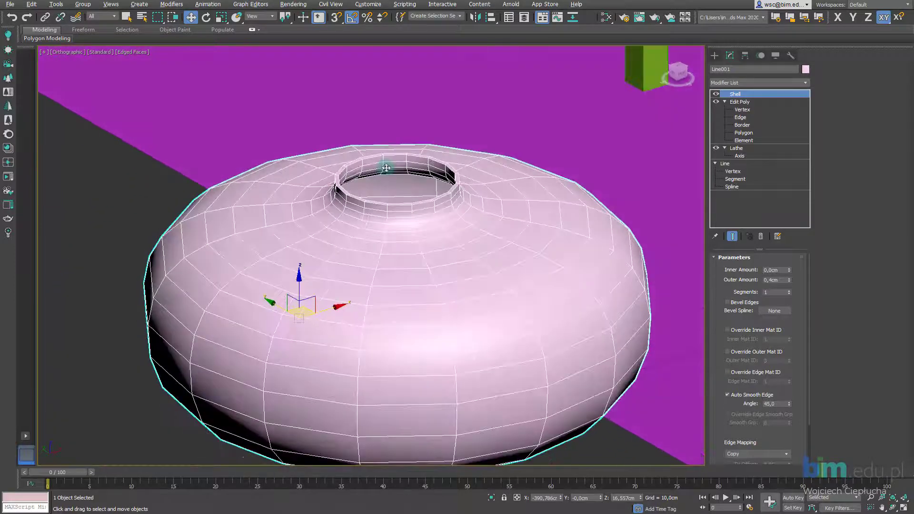
{"action": "scroll", "coordinate": [386, 167], "scroll_direction": "up", "scroll_amount": 2}
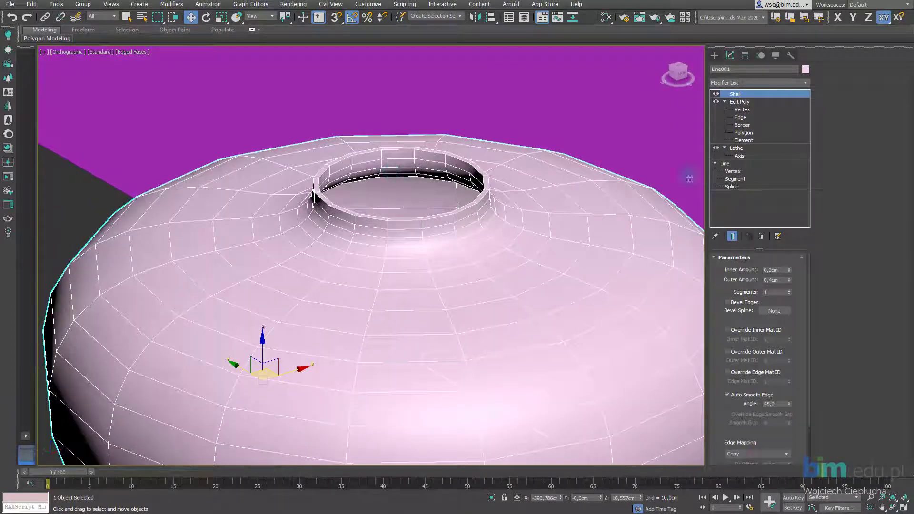
Step: Set the vessel's Lathe modifier to 32 segments to smooth its round outline, continuing despite the dependent Edit Poly
{"action": "left_click", "coordinate": [742, 149]}
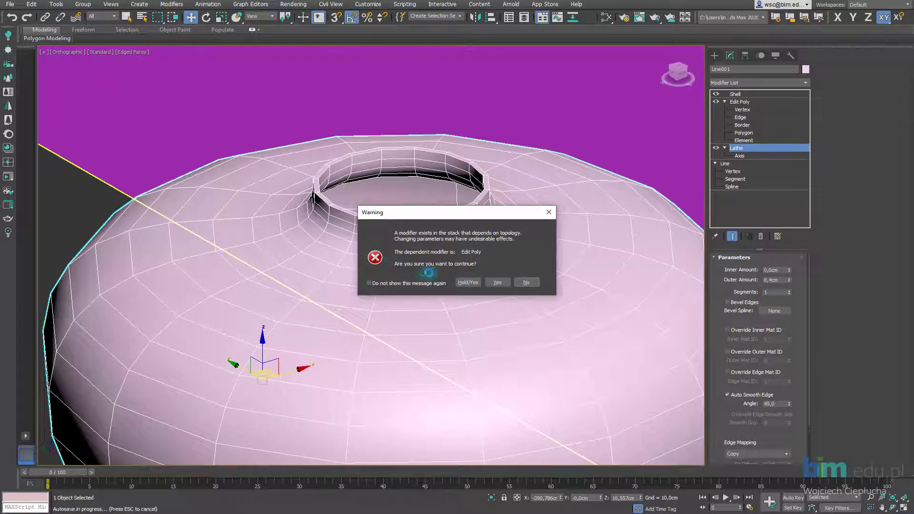
{"action": "left_click", "coordinate": [496, 283]}
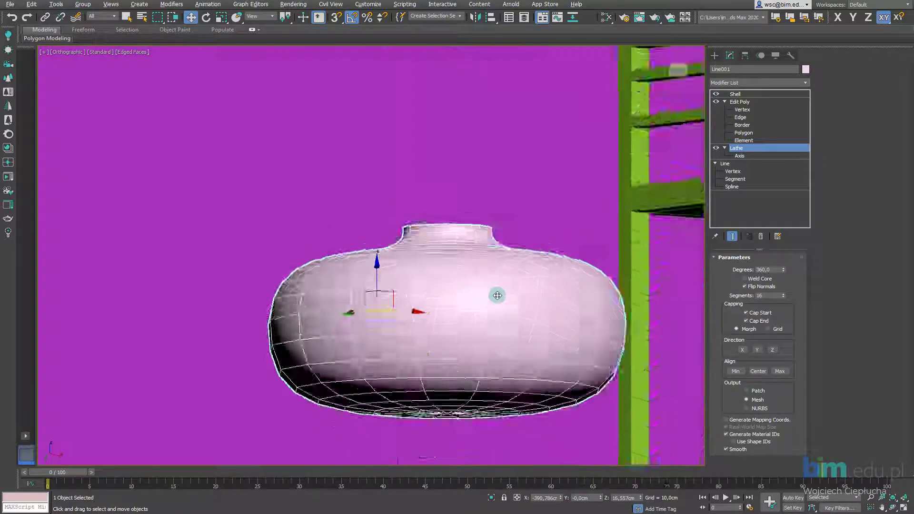
{"action": "mouse_move", "coordinate": [497, 295]}
{"action": "middle_mouse_down", "text": "alt"}
{"action": "mouse_move", "coordinate": [459, 251]}
{"action": "mouse_move", "coordinate": [449, 188]}
{"action": "mouse_move", "coordinate": [410, 244]}
{"action": "mouse_move", "coordinate": [431, 221]}
{"action": "middle_mouse_up", "text": "alt"}
{"action": "scroll", "coordinate": [459, 251], "scroll_direction": "up", "scroll_amount": 5}
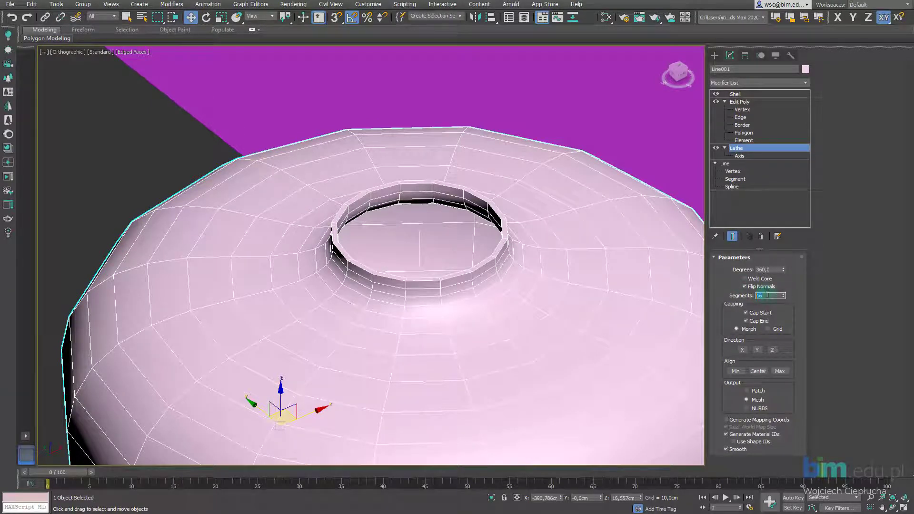
{"action": "key", "text": "Return"}
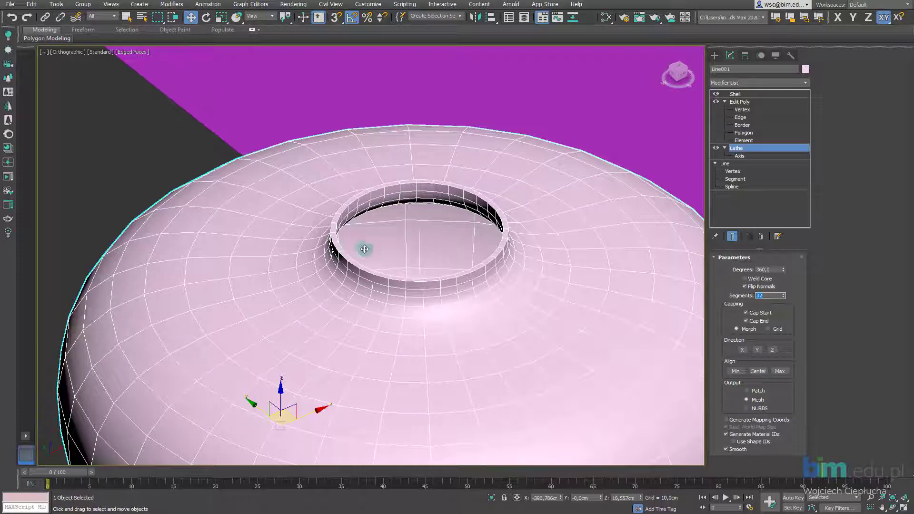
Step: At the Edit Poly level, examine the vessel's capped base from below with the denser lathe segments
{"action": "left_click", "coordinate": [749, 105]}
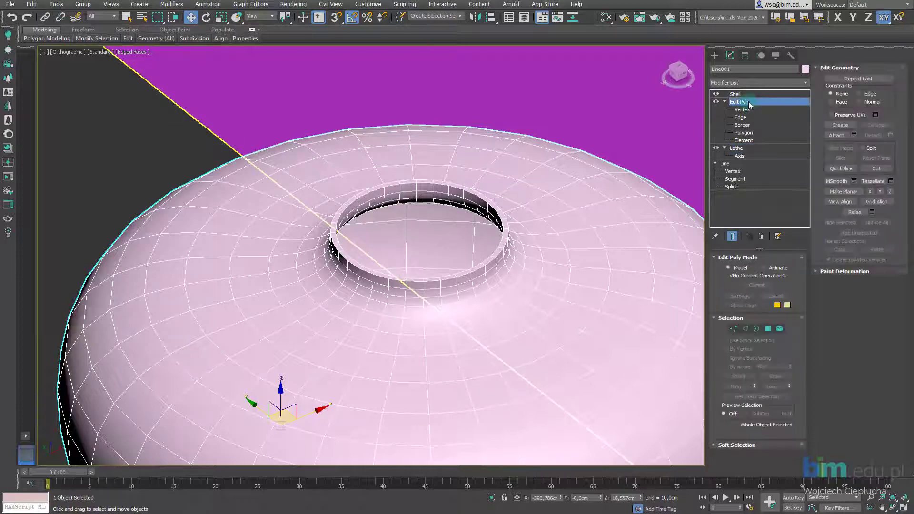
{"action": "scroll", "coordinate": [503, 223], "scroll_direction": "down", "scroll_amount": 2}
{"action": "middle_click_drag", "start_coordinate": [500, 222], "coordinate": [472, 175]}
{"action": "middle_click_drag", "start_coordinate": [489, 284], "coordinate": [464, 229], "text": "alt"}
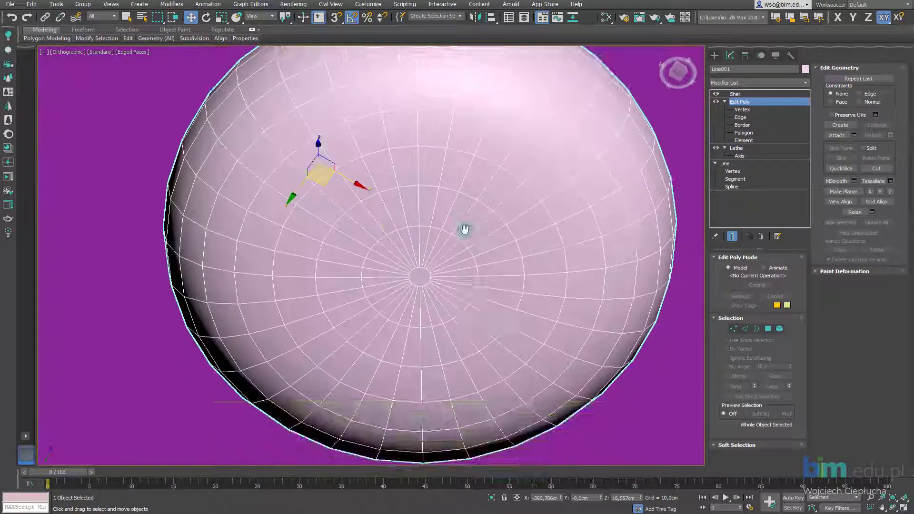
{"action": "scroll", "coordinate": [419, 295], "scroll_direction": "up", "scroll_amount": 5}
{"action": "scroll", "coordinate": [381, 322], "scroll_direction": "down", "scroll_amount": 4}
{"action": "middle_click_drag", "start_coordinate": [388, 253], "coordinate": [541, 202], "text": "alt"}
Step: Return to the Shell level and collapse the Edit Poly and Lathe sub-levels in the modifier stack
{"action": "left_click", "coordinate": [767, 94]}
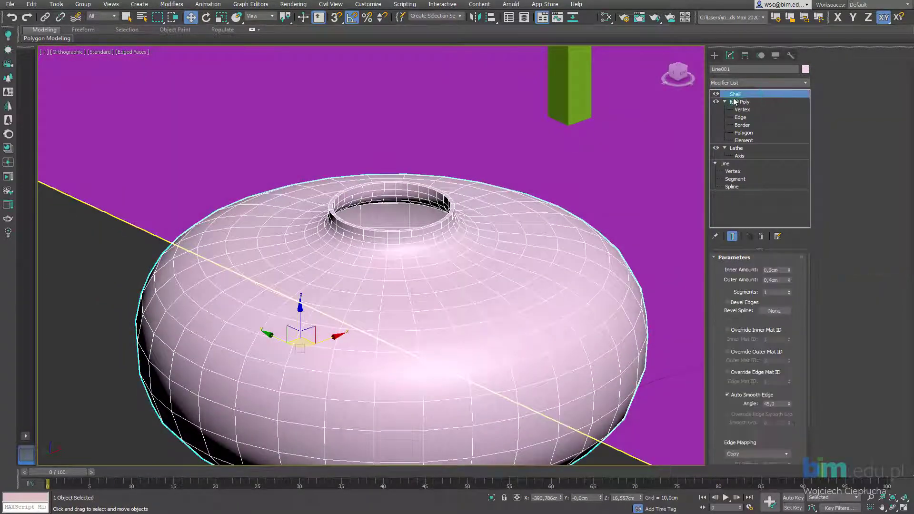
{"action": "left_click", "coordinate": [726, 102]}
{"action": "left_click", "coordinate": [725, 109]}
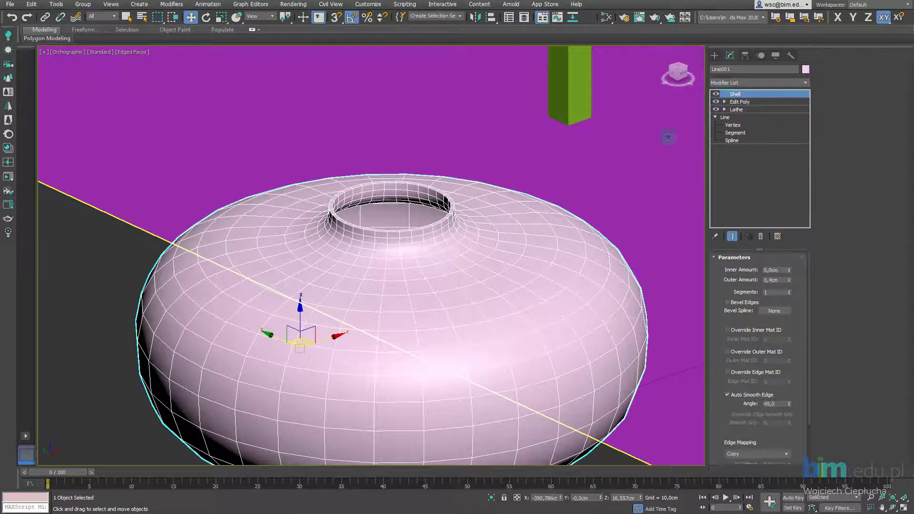
Step: Move the vessel about 22 cm along negative X, away from the room's wall
{"action": "middle_click_drag", "start_coordinate": [453, 194], "coordinate": [436, 165]}
{"action": "scroll", "coordinate": [436, 165], "scroll_direction": "down", "scroll_amount": 3}
{"action": "middle_click_drag", "start_coordinate": [435, 165], "coordinate": [439, 252], "text": "alt"}
{"action": "scroll", "coordinate": [452, 182], "scroll_direction": "down", "scroll_amount": 3}
{"action": "scroll", "coordinate": [523, 247], "scroll_direction": "down", "scroll_amount": 4}
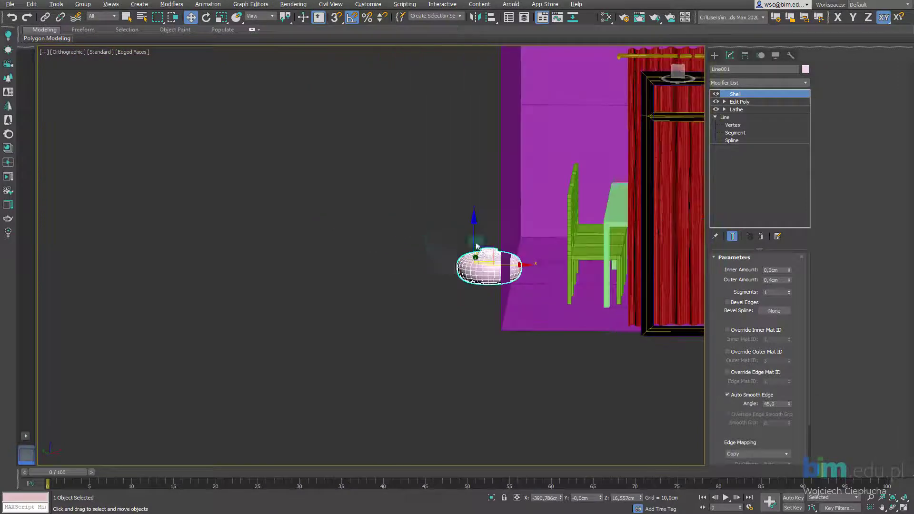
{"action": "scroll", "coordinate": [511, 246], "scroll_direction": "up", "scroll_amount": 5}
{"action": "middle_click_drag", "start_coordinate": [514, 247], "coordinate": [490, 269], "text": "alt"}
{"action": "left_click_drag", "start_coordinate": [458, 296], "coordinate": [376, 293]}
{"action": "middle_click_drag", "start_coordinate": [440, 288], "coordinate": [534, 295]}
{"action": "middle_click_drag", "start_coordinate": [533, 296], "coordinate": [461, 308], "text": "alt"}
{"action": "middle_click_drag", "start_coordinate": [467, 244], "coordinate": [484, 213]}
{"action": "middle_click_drag", "start_coordinate": [484, 214], "coordinate": [466, 239], "text": "alt"}
{"action": "middle_click_drag", "start_coordinate": [365, 198], "coordinate": [369, 197]}
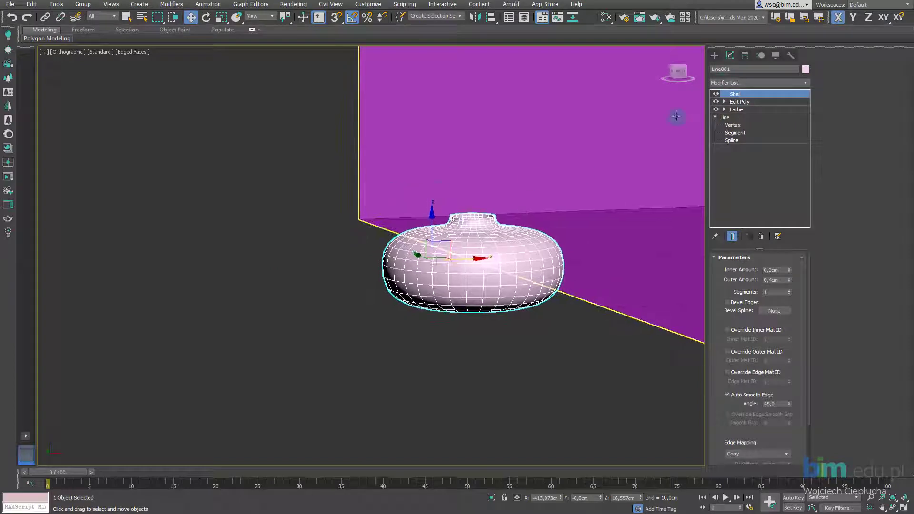
Step: Switch the viewport to the Front view, framed on the vessel and the empty space beside it
{"action": "left_click", "coordinate": [67, 51]}
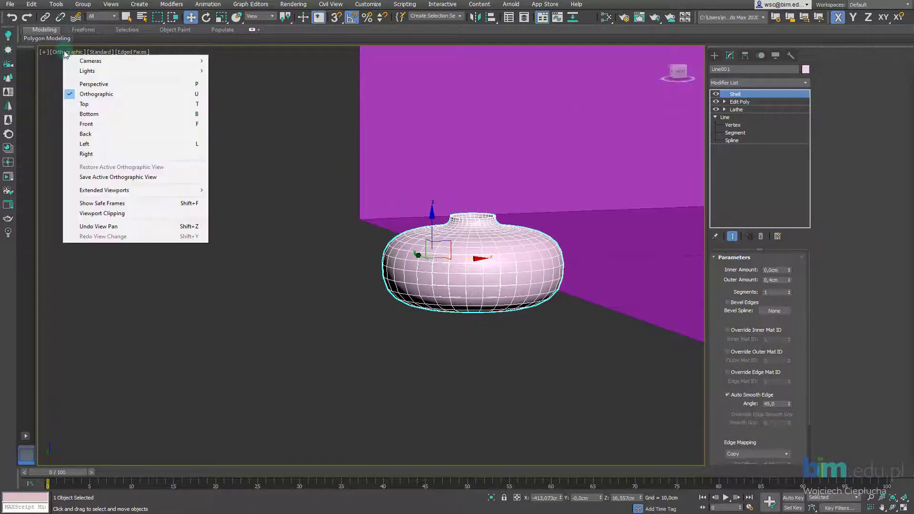
{"action": "left_click", "coordinate": [87, 124]}
{"action": "scroll", "coordinate": [353, 198], "scroll_direction": "down", "scroll_amount": 6}
{"action": "middle_click_drag", "start_coordinate": [208, 222], "coordinate": [361, 252]}
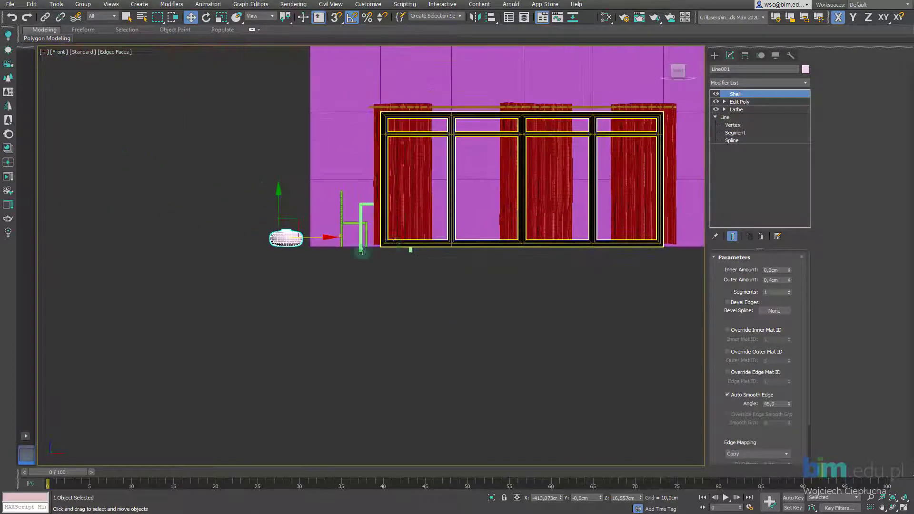
{"action": "scroll", "coordinate": [305, 248], "scroll_direction": "up", "scroll_amount": 7}
{"action": "middle_click_drag", "start_coordinate": [215, 198], "coordinate": [342, 232]}
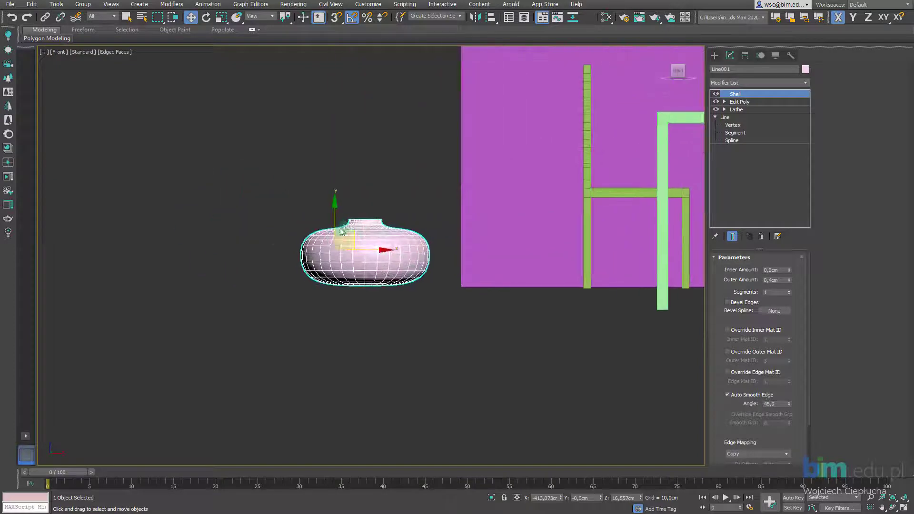
Step: Draw an open four-vertex Line beside the vessel as a tall vase profile, with Bezier curves at the belly and lower neck
{"action": "left_click", "coordinate": [715, 56]}
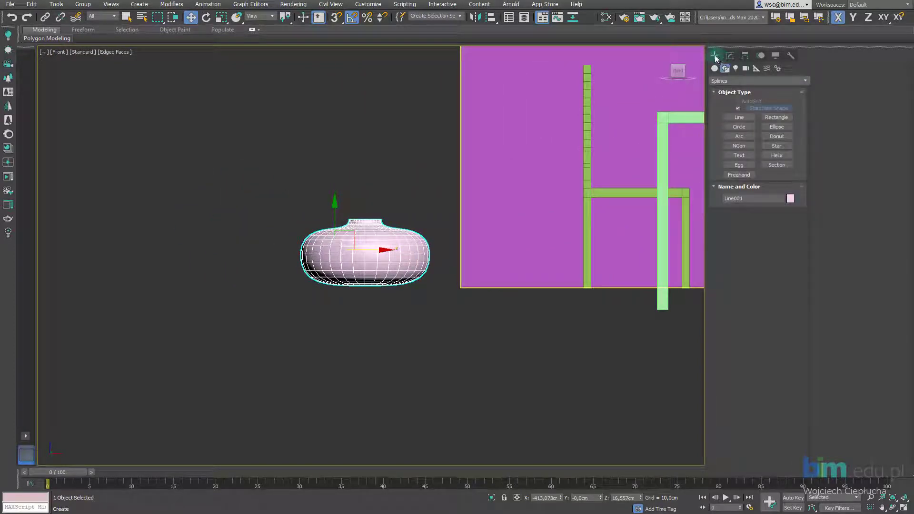
{"action": "left_click", "coordinate": [739, 117]}
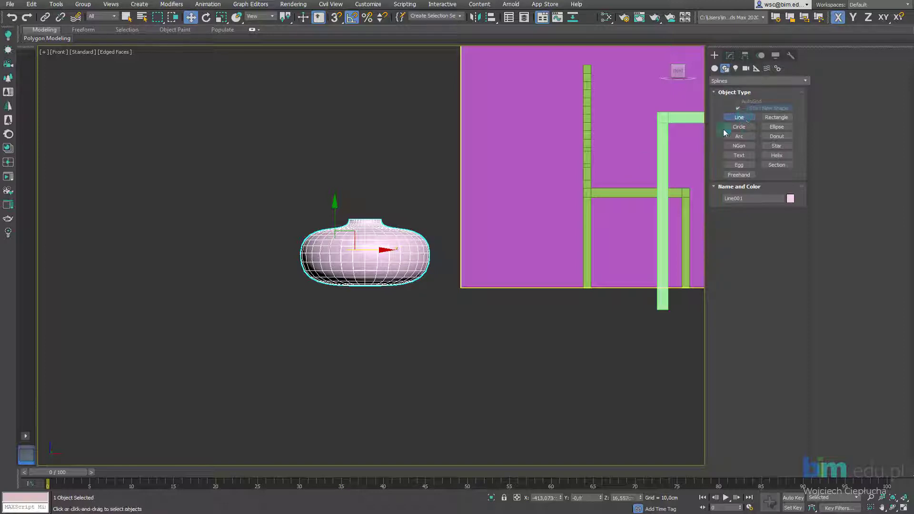
{"action": "middle_click_drag", "start_coordinate": [257, 283], "coordinate": [376, 277]}
{"action": "left_click", "coordinate": [342, 277]}
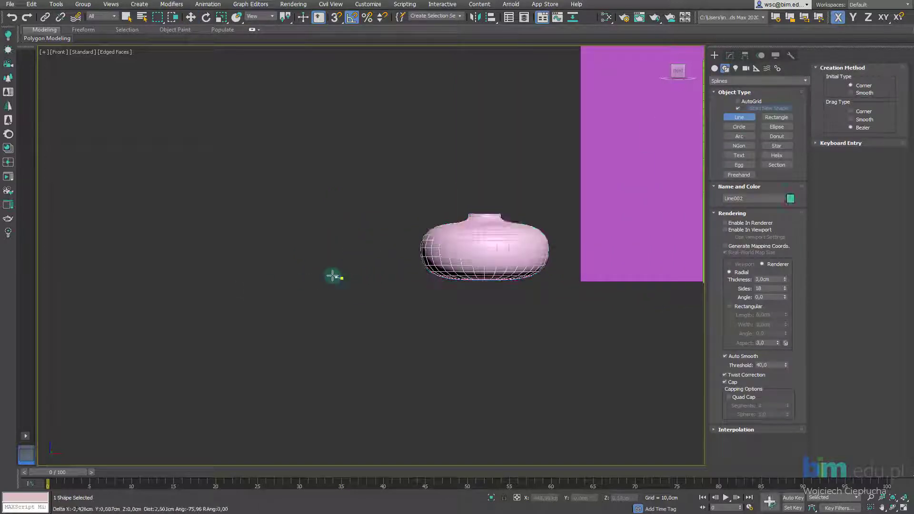
{"action": "left_click_drag", "start_coordinate": [320, 249], "coordinate": [323, 216]}
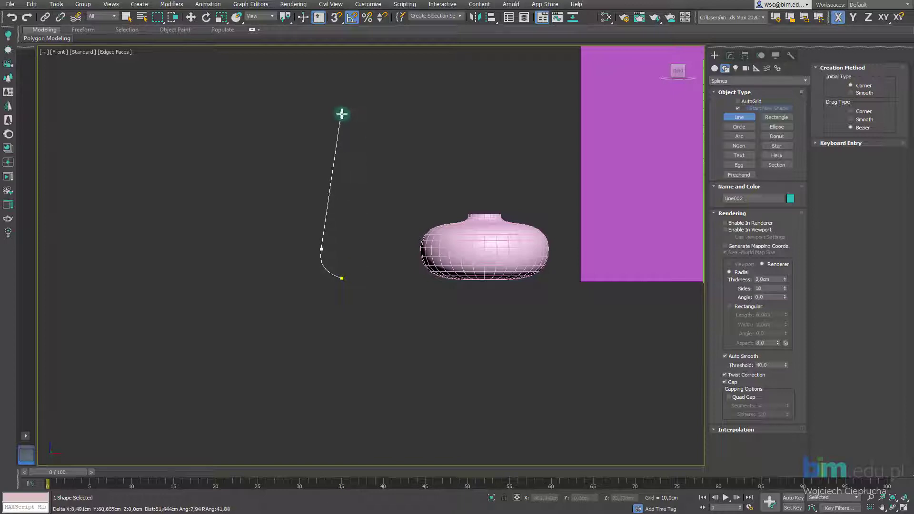
{"action": "left_click_drag", "start_coordinate": [344, 110], "coordinate": [342, 88]}
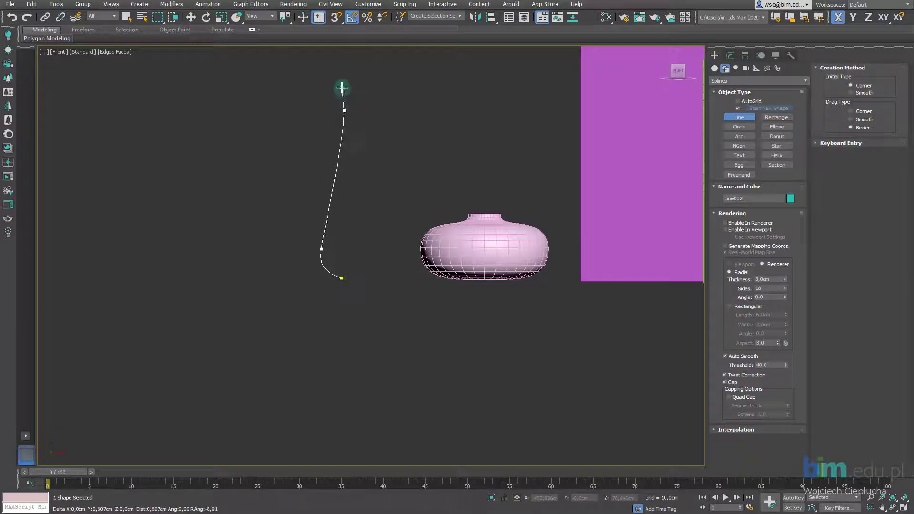
{"action": "left_click", "coordinate": [344, 59]}
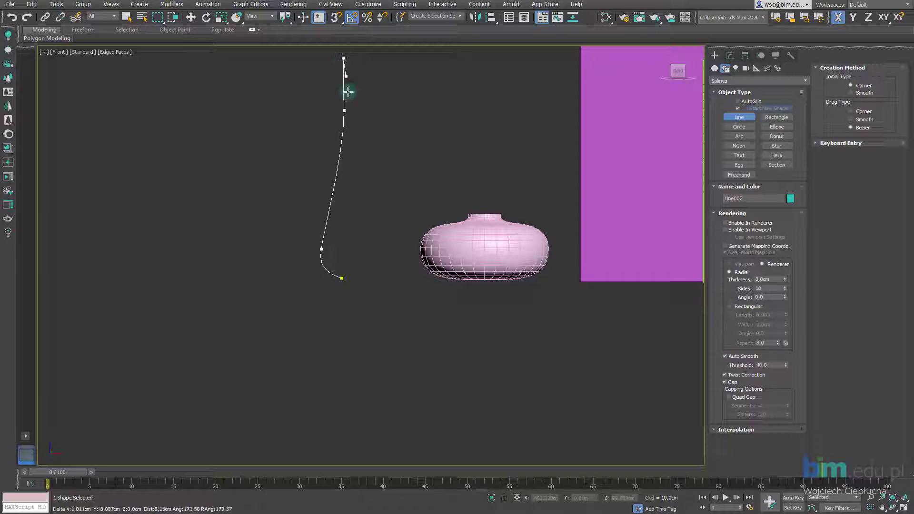
{"action": "right_click", "coordinate": [373, 64]}
Step: At Vertex level, move the profile's lowest vertex along positive X and slightly up, to about X -455.3 cm and Z 2.8 cm
{"action": "scroll", "coordinate": [382, 147], "scroll_direction": "up", "scroll_amount": 2}
{"action": "middle_click_drag", "start_coordinate": [383, 146], "coordinate": [392, 206]}
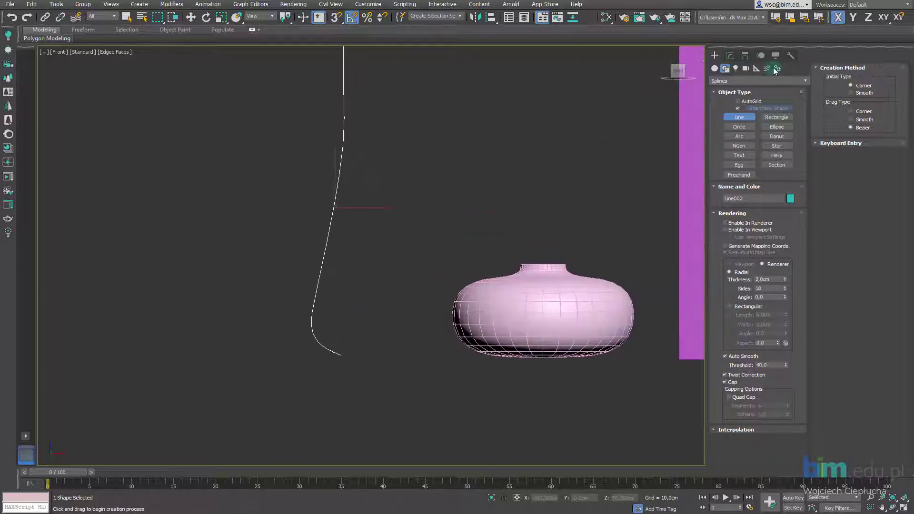
{"action": "left_click", "coordinate": [730, 56]}
{"action": "key", "text": "w"}
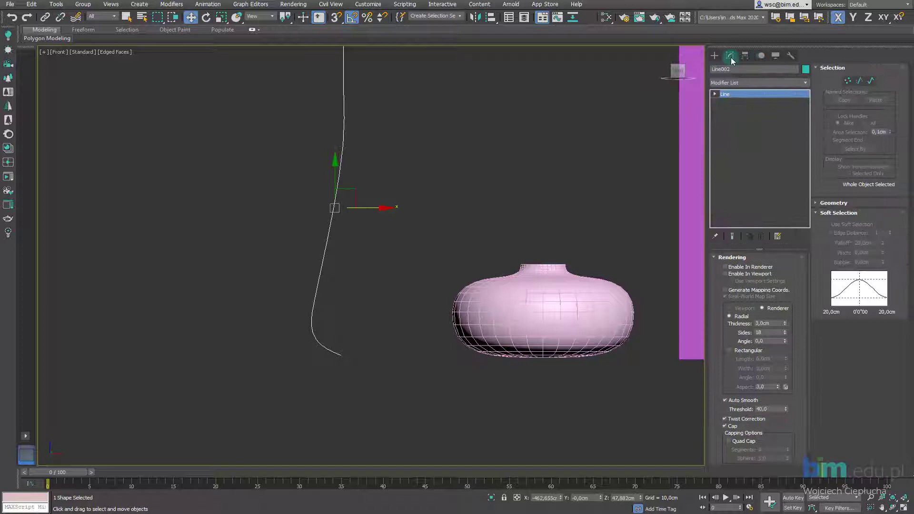
{"action": "left_click", "coordinate": [729, 103]}
{"action": "left_click_drag", "start_coordinate": [297, 339], "coordinate": [391, 355]}
{"action": "left_click_drag", "start_coordinate": [356, 314], "coordinate": [356, 311]}
{"action": "middle_click_drag", "start_coordinate": [372, 340], "coordinate": [373, 353]}
{"action": "left_click_drag", "start_coordinate": [395, 364], "coordinate": [403, 363]}
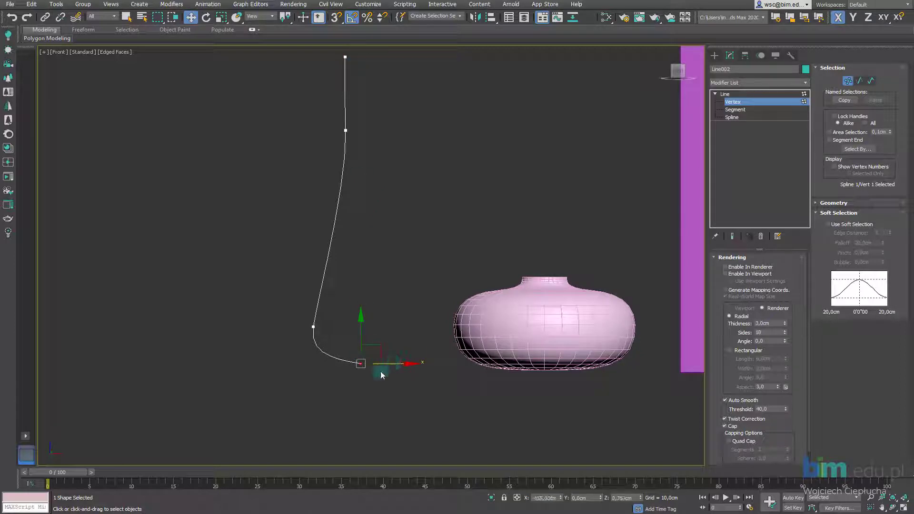
{"action": "middle_click_drag", "start_coordinate": [389, 374], "coordinate": [388, 400]}
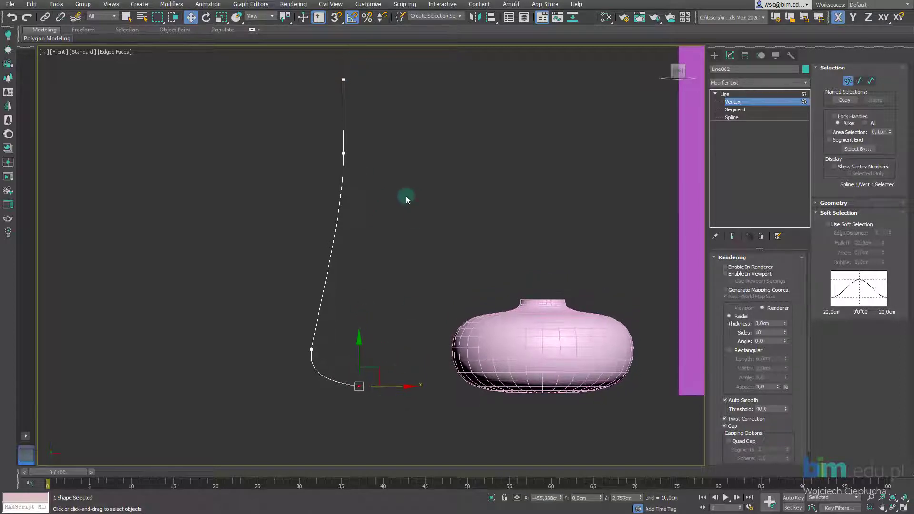
Step: Leave the Vertex level and add a Lathe modifier to the vase profile
{"action": "left_click", "coordinate": [741, 106]}
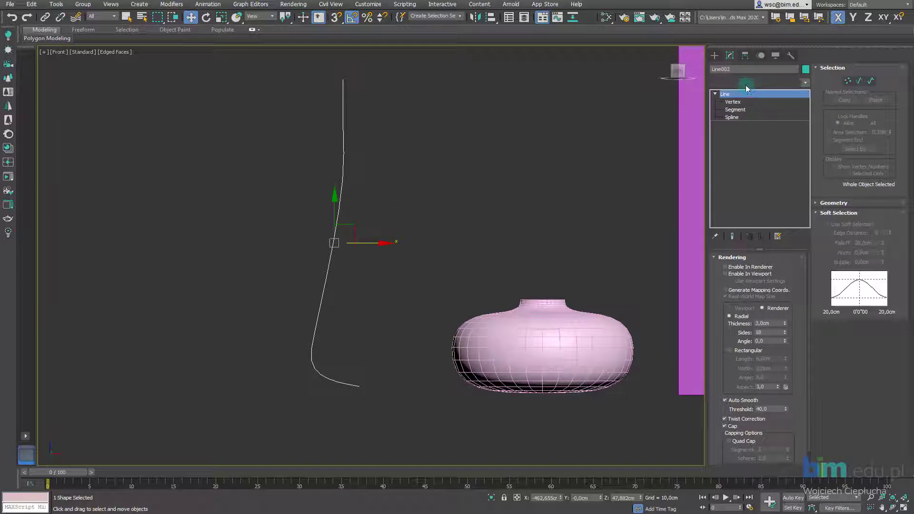
{"action": "left_click", "coordinate": [747, 84]}
{"action": "key", "text": "l"}
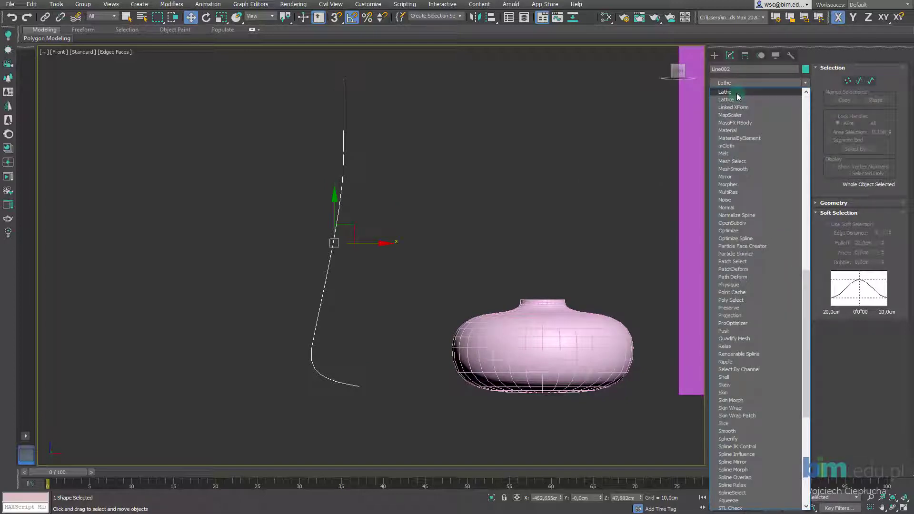
{"action": "left_click", "coordinate": [738, 95]}
Step: Move the Lathe's axis about 8.5 cm along positive X, leaving only a small hole in the vase's base
{"action": "left_click", "coordinate": [727, 94]}
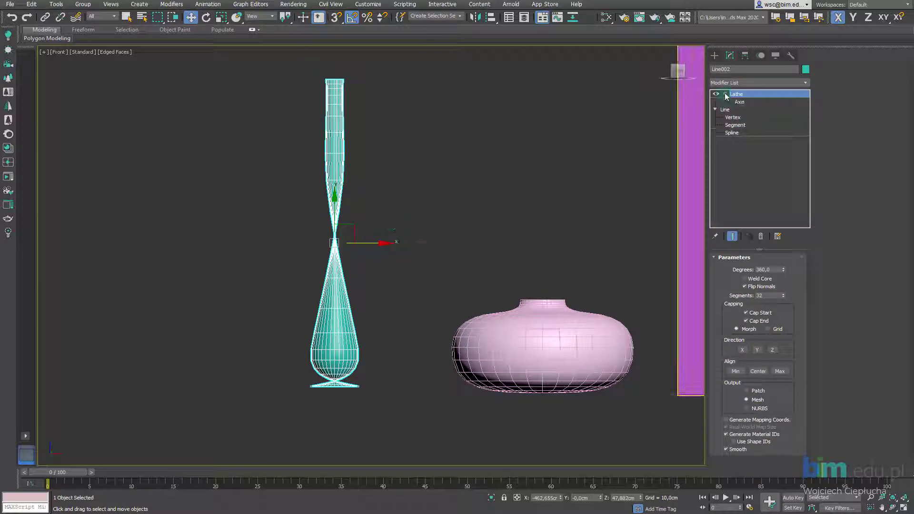
{"action": "left_click", "coordinate": [741, 103]}
{"action": "left_click", "coordinate": [524, 209]}
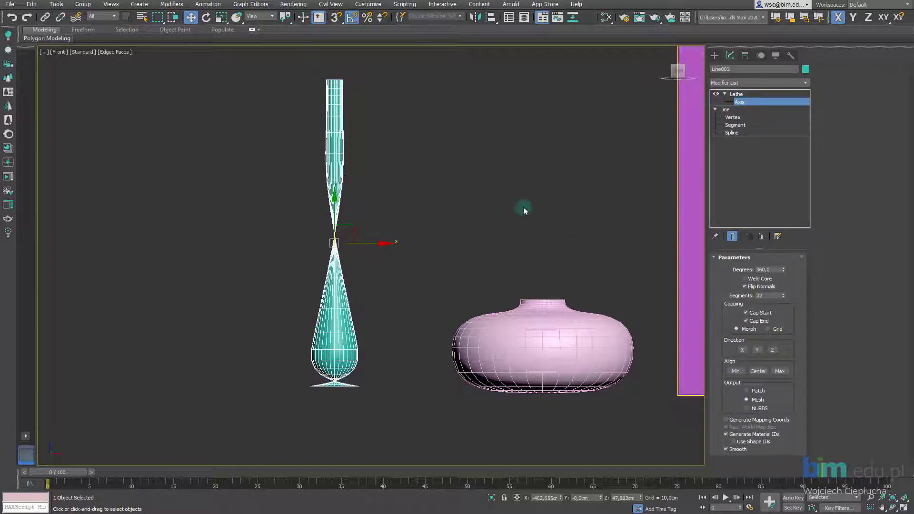
{"action": "left_click_drag", "start_coordinate": [362, 245], "coordinate": [394, 246]}
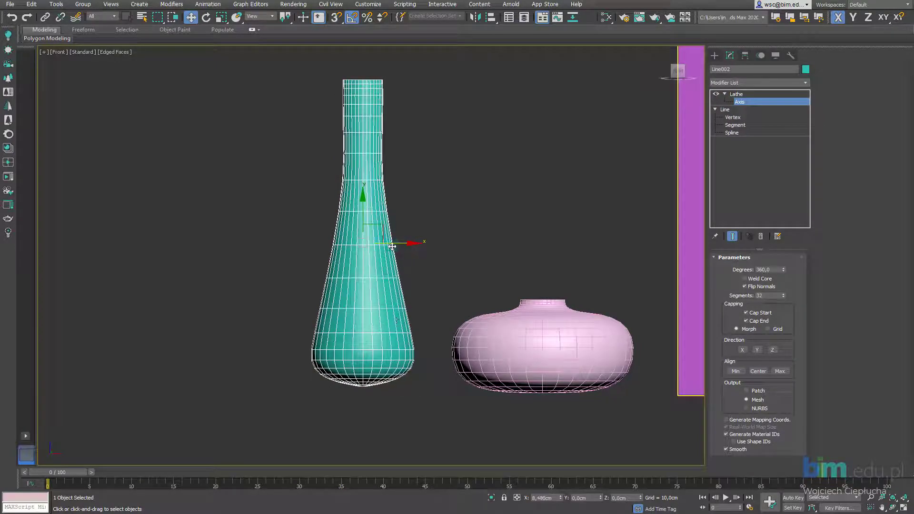
{"action": "middle_click_drag", "start_coordinate": [389, 326], "coordinate": [388, 299], "text": "alt"}
{"action": "scroll", "coordinate": [362, 372], "scroll_direction": "up", "scroll_amount": 10}
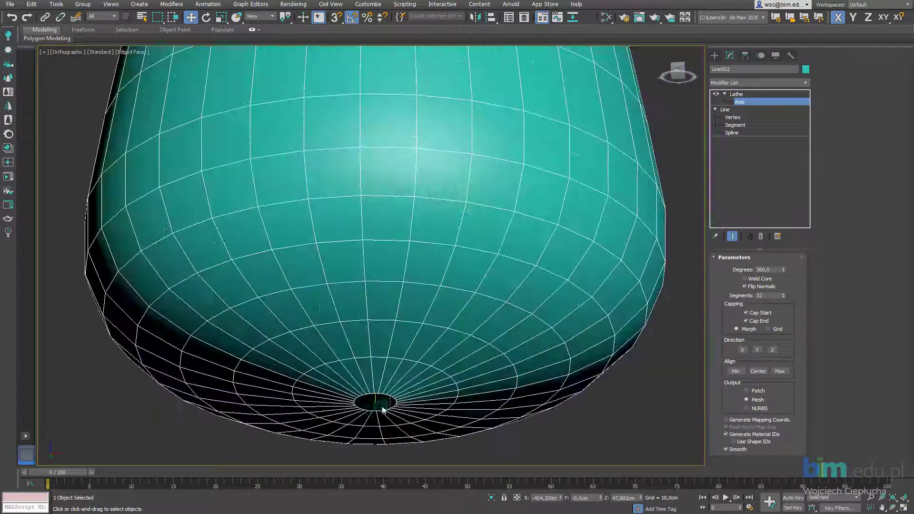
{"action": "scroll", "coordinate": [386, 396], "scroll_direction": "down", "scroll_amount": 7}
{"action": "mouse_move", "coordinate": [430, 182]}
{"action": "middle_mouse_down", "text": "alt"}
{"action": "mouse_move", "coordinate": [436, 216]}
{"action": "mouse_move", "coordinate": [431, 190]}
{"action": "middle_mouse_up", "text": "alt"}
{"action": "middle_click_drag", "start_coordinate": [425, 158], "coordinate": [428, 217]}
{"action": "scroll", "coordinate": [435, 250], "scroll_direction": "down", "scroll_amount": 3}
Step: At the Line's Vertex level, select the profile's two upper vertices and raise them together along Z to lengthen the vase
{"action": "left_click", "coordinate": [734, 118]}
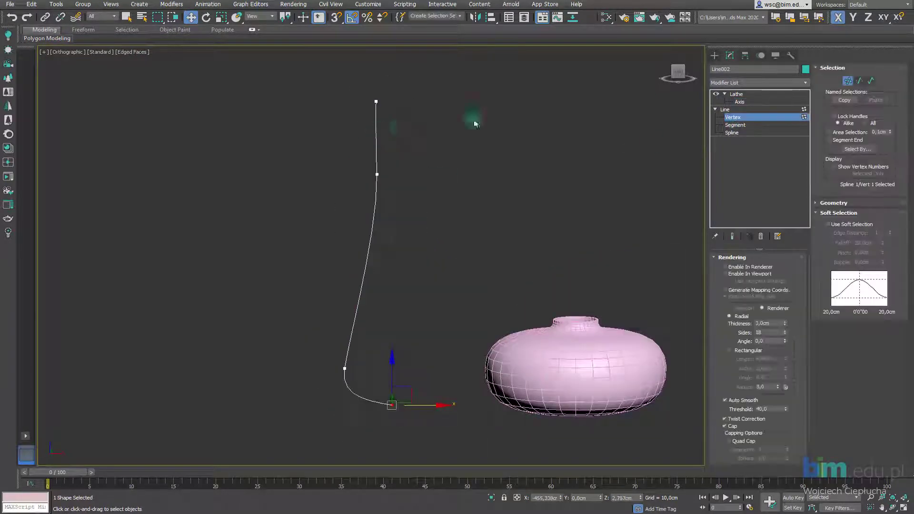
{"action": "left_click_drag", "start_coordinate": [327, 80], "coordinate": [410, 200]}
{"action": "middle_click_drag", "start_coordinate": [397, 150], "coordinate": [395, 187]}
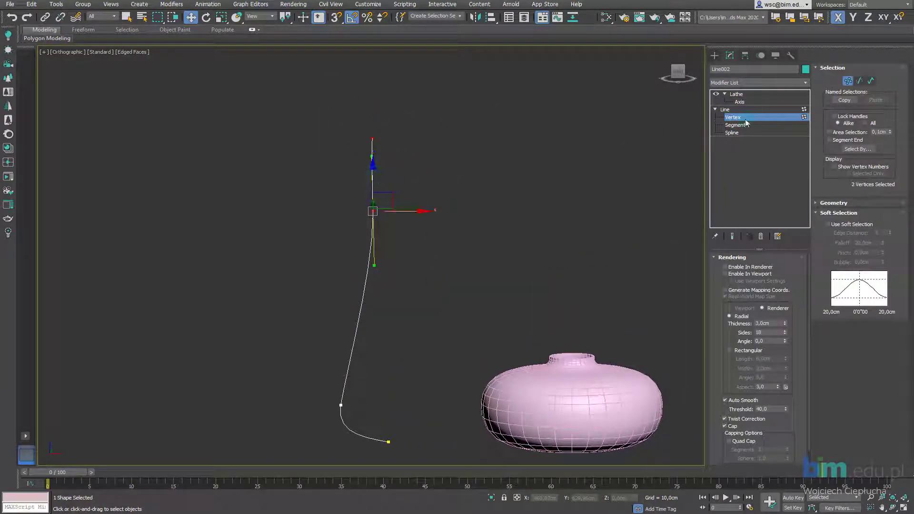
{"action": "left_click_drag", "start_coordinate": [369, 216], "coordinate": [388, 136]}
Step: Raise only the profile's top vertex to about Z 124.8 cm to lengthen the neck, and return to the Lathe level
{"action": "left_click_drag", "start_coordinate": [354, 72], "coordinate": [408, 108]}
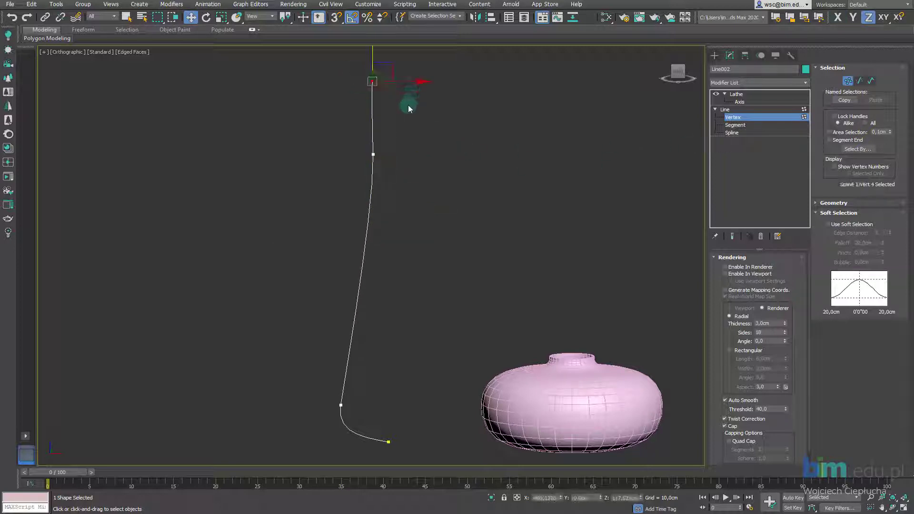
{"action": "left_click_drag", "start_coordinate": [376, 56], "coordinate": [374, 43]}
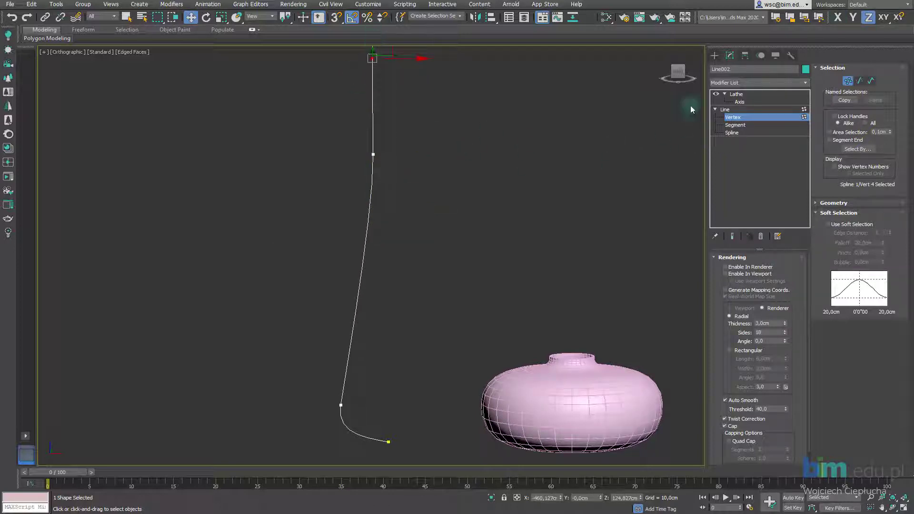
{"action": "left_click", "coordinate": [736, 94]}
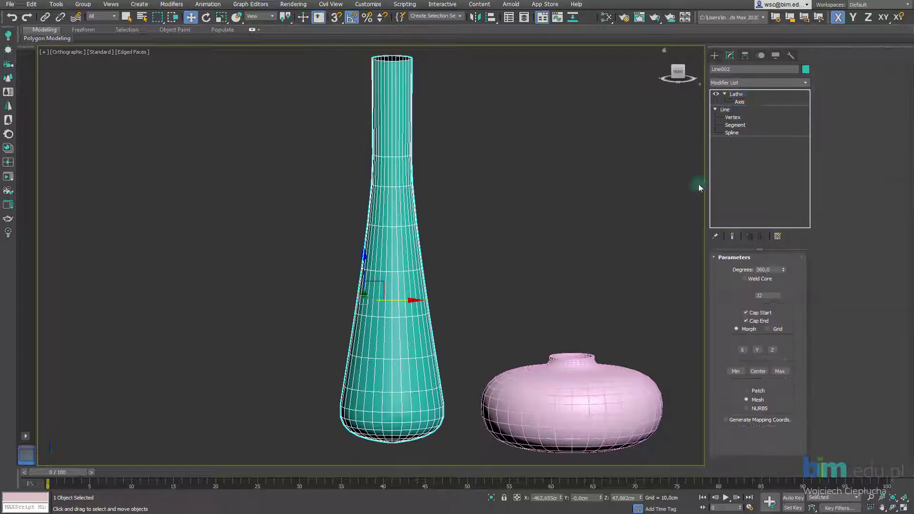
{"action": "middle_click_drag", "start_coordinate": [483, 251], "coordinate": [480, 224]}
{"action": "mouse_move", "coordinate": [468, 262]}
{"action": "middle_mouse_down", "text": "alt"}
{"action": "mouse_move", "coordinate": [479, 274]}
{"action": "mouse_move", "coordinate": [473, 267]}
{"action": "middle_mouse_up", "text": "alt"}
{"action": "scroll", "coordinate": [485, 240], "scroll_direction": "down", "scroll_amount": 3}
{"action": "middle_click_drag", "start_coordinate": [485, 239], "coordinate": [481, 252]}
{"action": "scroll", "coordinate": [469, 246], "scroll_direction": "up", "scroll_amount": 2}
Step: At the Line's Vertex level, move the tall vase profile's top vertex slightly along positive X
{"action": "left_click", "coordinate": [732, 117]}
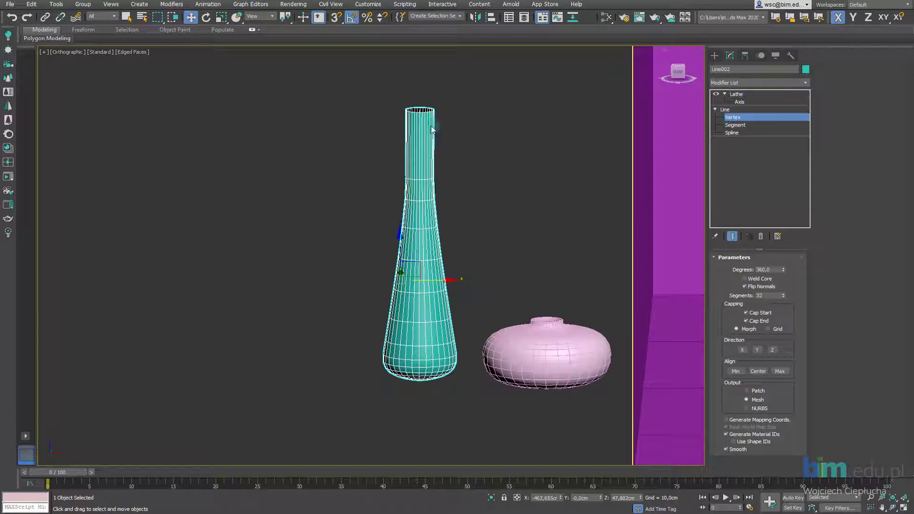
{"action": "left_click_drag", "start_coordinate": [446, 112], "coordinate": [450, 111]}
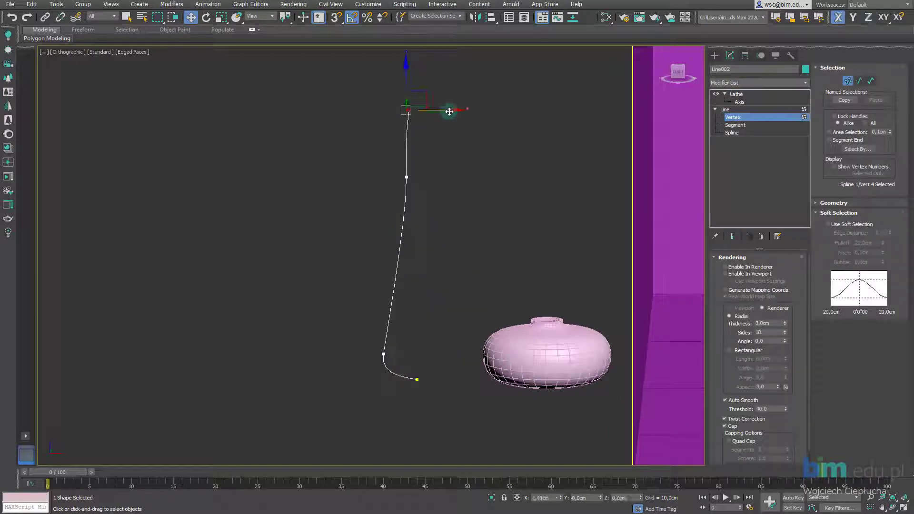
{"action": "scroll", "coordinate": [448, 110], "scroll_direction": "up", "scroll_amount": 2}
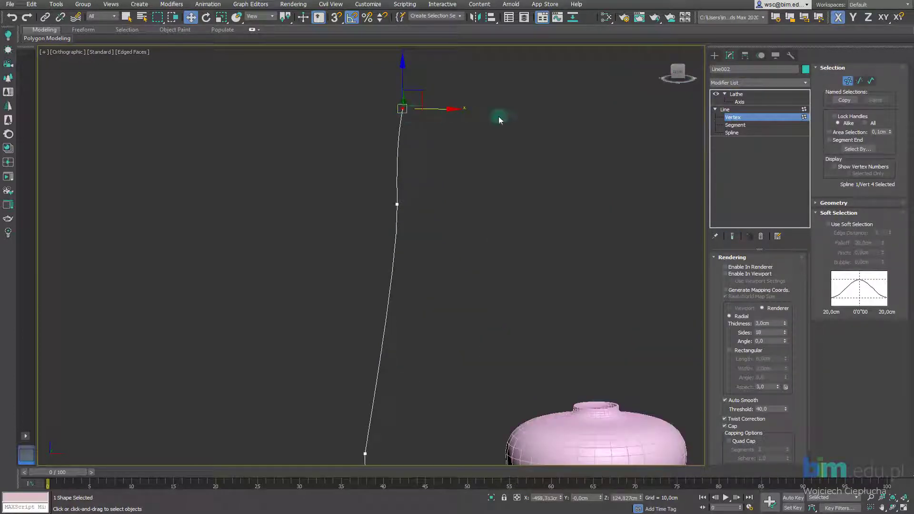
Step: In the Front view, select the vertex at the base of the neck and tilt its Bezier handles to smooth the transition
{"action": "left_click", "coordinate": [64, 51]}
{"action": "left_click", "coordinate": [85, 125]}
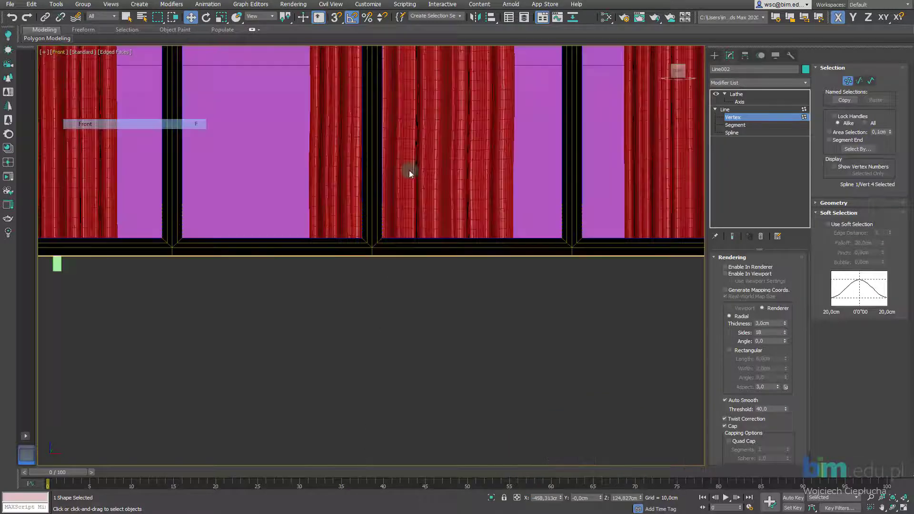
{"action": "scroll", "coordinate": [404, 171], "scroll_direction": "down", "scroll_amount": 7}
{"action": "scroll", "coordinate": [189, 150], "scroll_direction": "up", "scroll_amount": 2}
{"action": "scroll", "coordinate": [189, 151], "scroll_direction": "up", "scroll_amount": 4}
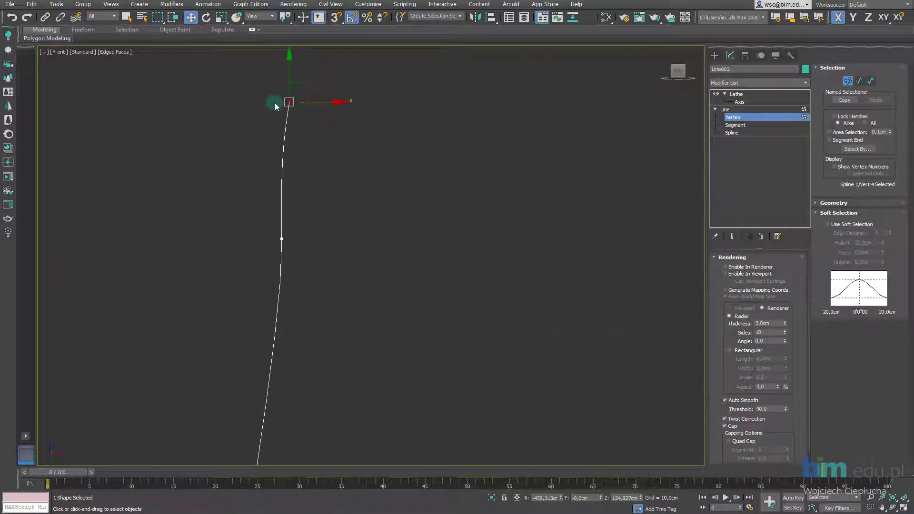
{"action": "middle_click_drag", "start_coordinate": [322, 146], "coordinate": [344, 137]}
{"action": "left_click_drag", "start_coordinate": [278, 199], "coordinate": [369, 273]}
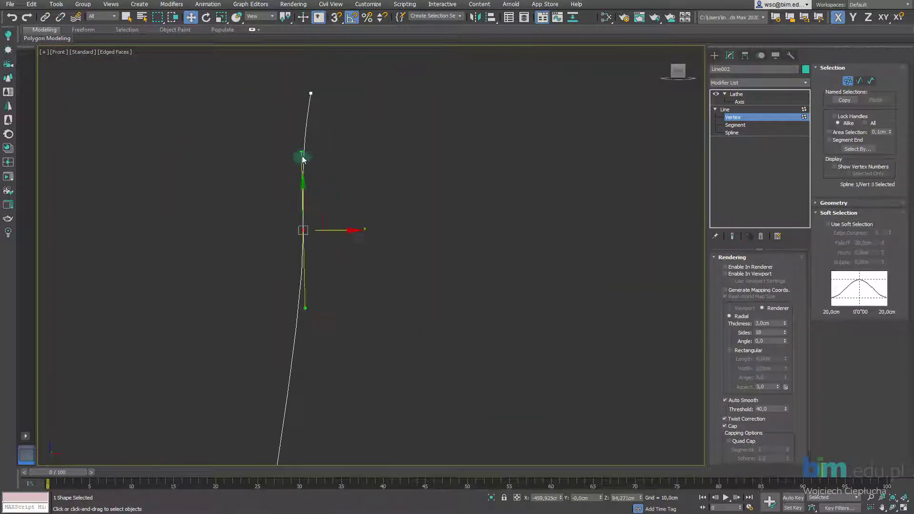
{"action": "left_click_drag", "start_coordinate": [303, 159], "coordinate": [308, 153]}
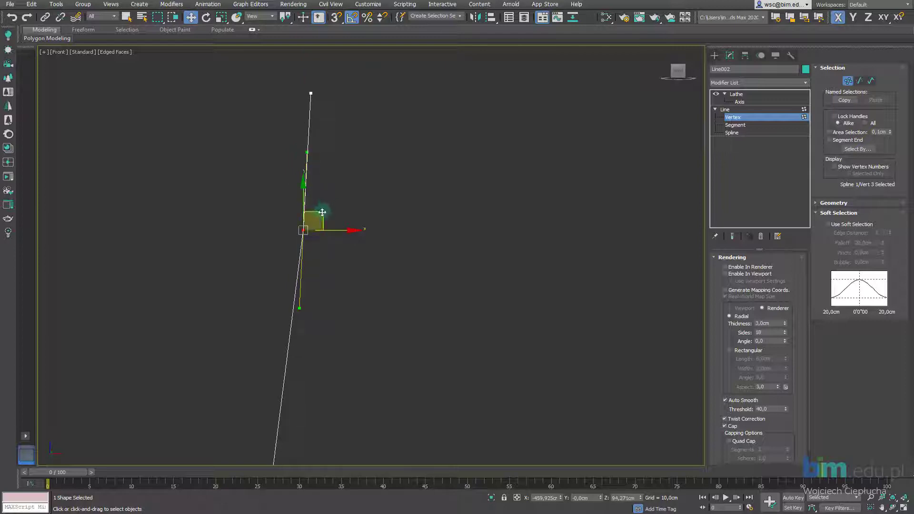
Step: Move the neck-base vertex slightly right and down to about Z 93.1 cm, and return to the Lathe level
{"action": "left_click_drag", "start_coordinate": [322, 212], "coordinate": [329, 218]}
{"action": "scroll", "coordinate": [363, 243], "scroll_direction": "down", "scroll_amount": 4}
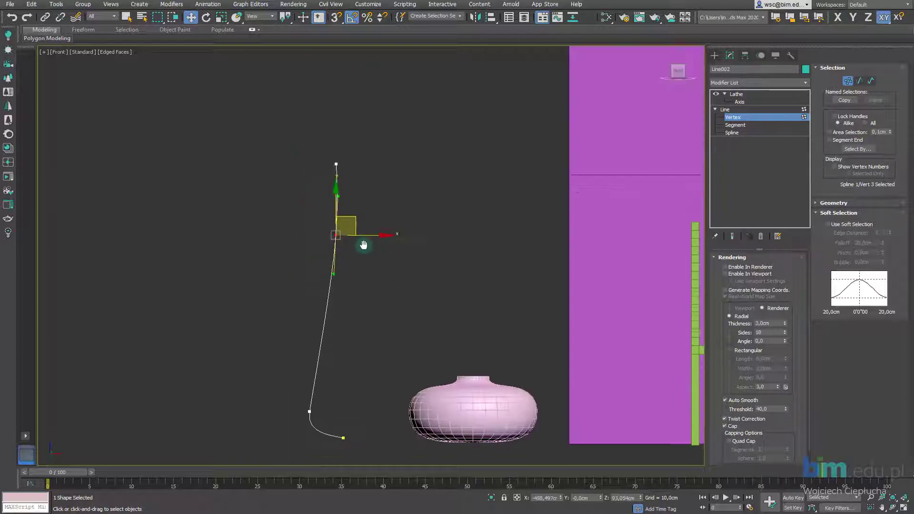
{"action": "middle_click_drag", "start_coordinate": [363, 245], "coordinate": [360, 221]}
{"action": "scroll", "coordinate": [359, 278], "scroll_direction": "up", "scroll_amount": 3}
{"action": "middle_click_drag", "start_coordinate": [359, 280], "coordinate": [365, 252]}
{"action": "left_click", "coordinate": [523, 217]}
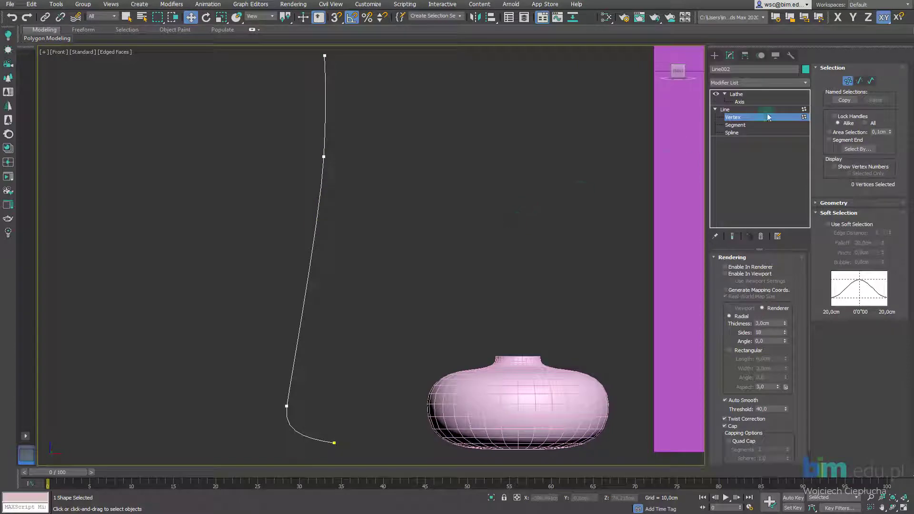
{"action": "left_click", "coordinate": [738, 94]}
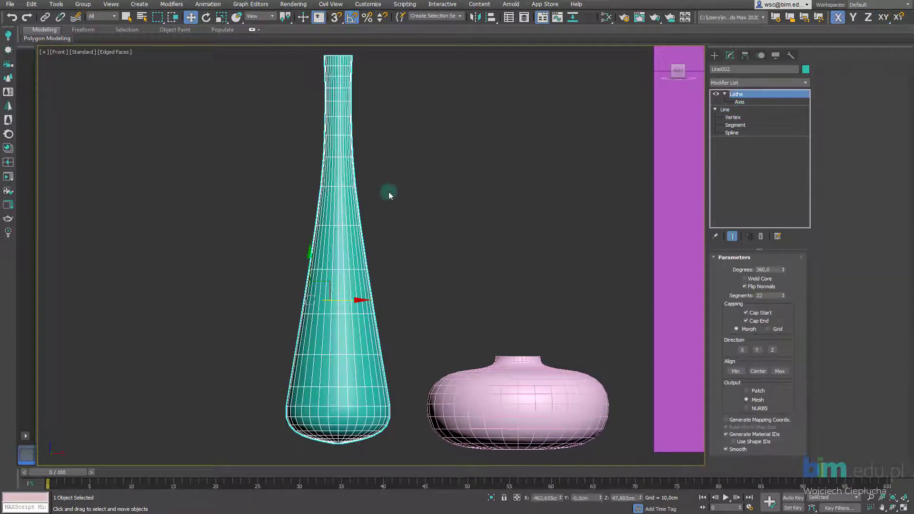
{"action": "scroll", "coordinate": [389, 192], "scroll_direction": "down", "scroll_amount": 3}
{"action": "mouse_move", "coordinate": [405, 184]}
{"action": "middle_mouse_down", "text": "alt"}
{"action": "mouse_move", "coordinate": [421, 214]}
{"action": "mouse_move", "coordinate": [405, 232]}
{"action": "mouse_move", "coordinate": [418, 196]}
{"action": "mouse_move", "coordinate": [389, 208]}
{"action": "mouse_move", "coordinate": [411, 189]}
{"action": "middle_mouse_up", "text": "alt"}
{"action": "scroll", "coordinate": [399, 216], "scroll_direction": "up", "scroll_amount": 3}
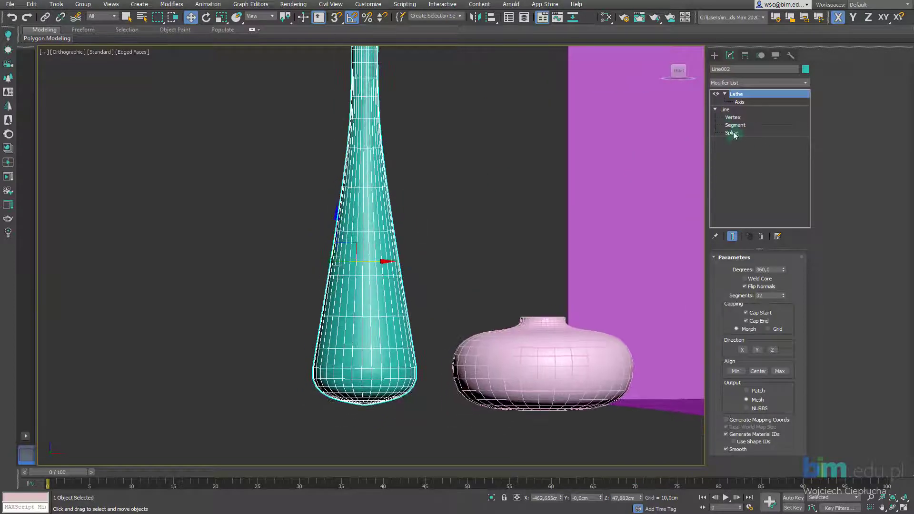
Step: At the Line's Vertex level, move the lower bulge vertex about 3 cm along positive X to slim the body, and return to Lathe
{"action": "left_click", "coordinate": [734, 118]}
{"action": "left_click", "coordinate": [314, 367]}
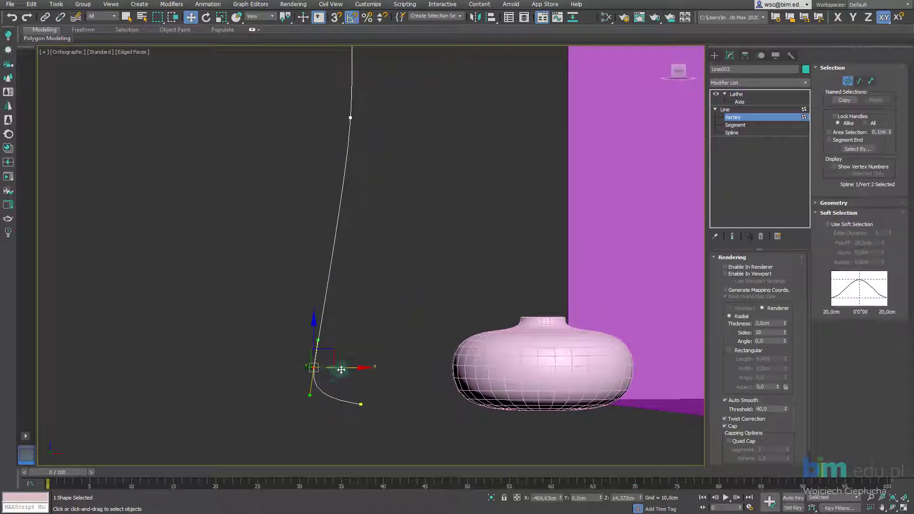
{"action": "left_click_drag", "start_coordinate": [341, 369], "coordinate": [352, 371]}
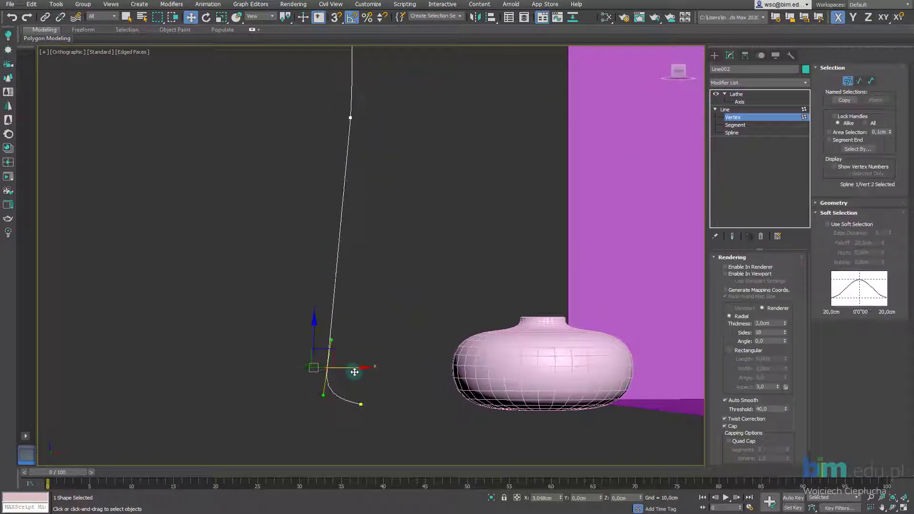
{"action": "left_click", "coordinate": [737, 94]}
{"action": "scroll", "coordinate": [372, 338], "scroll_direction": "down", "scroll_amount": 2}
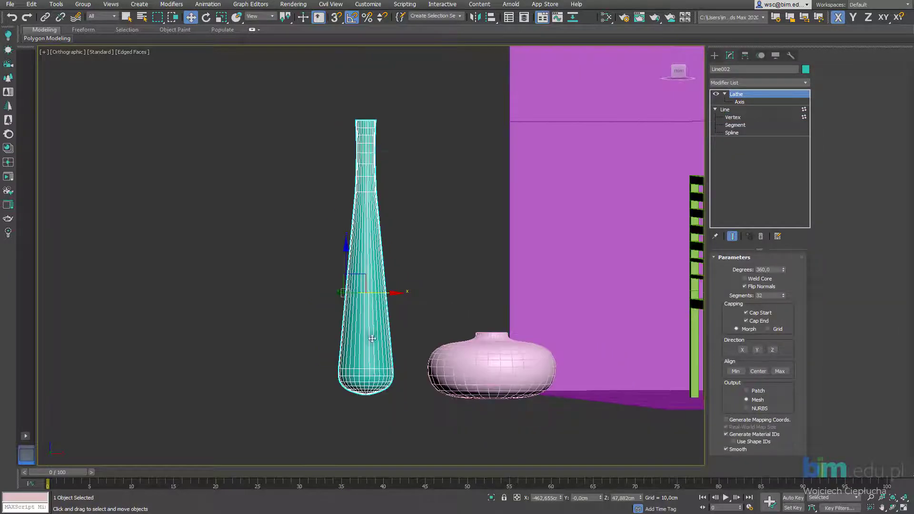
{"action": "scroll", "coordinate": [367, 352], "scroll_direction": "up", "scroll_amount": 2}
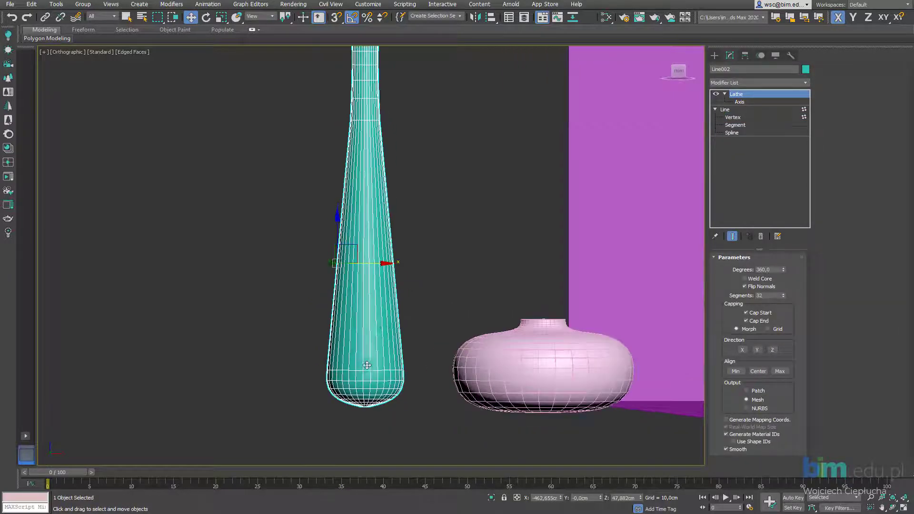
{"action": "left_click", "coordinate": [770, 296]}
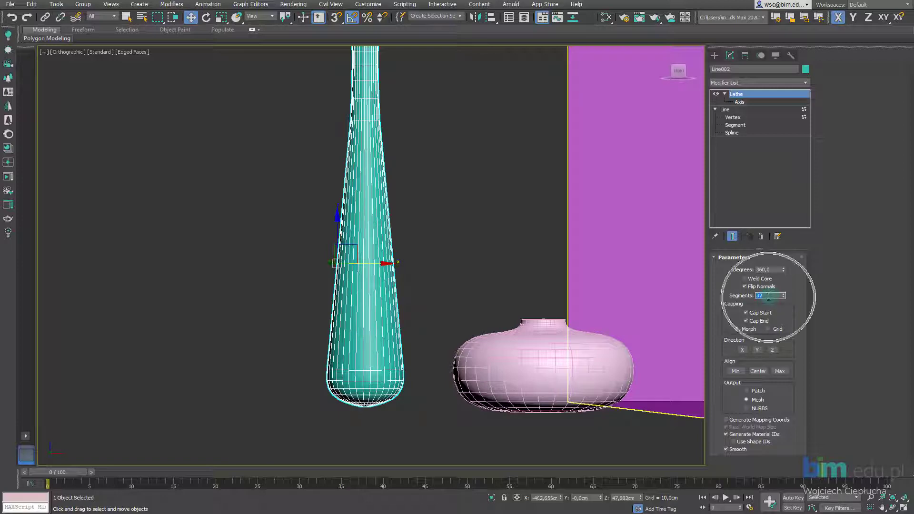
{"action": "left_click", "coordinate": [761, 288]}
{"action": "left_click", "coordinate": [736, 288]}
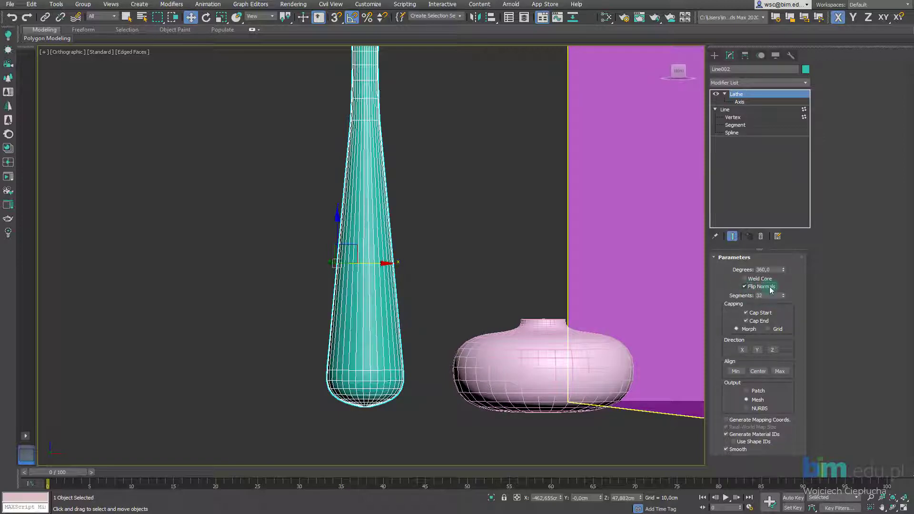
{"action": "middle_click_drag", "start_coordinate": [392, 384], "coordinate": [357, 278], "text": "alt"}
{"action": "scroll", "coordinate": [357, 277], "scroll_direction": "up", "scroll_amount": 6}
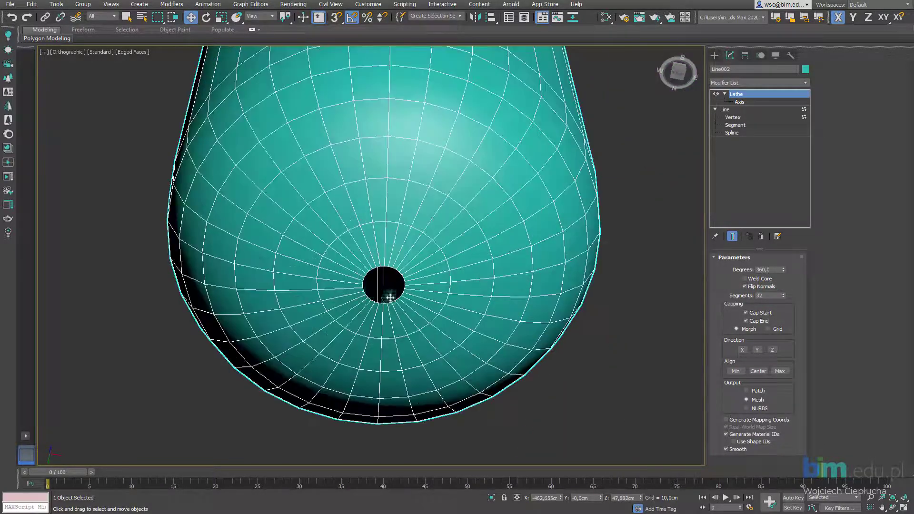
{"action": "left_click", "coordinate": [761, 117]}
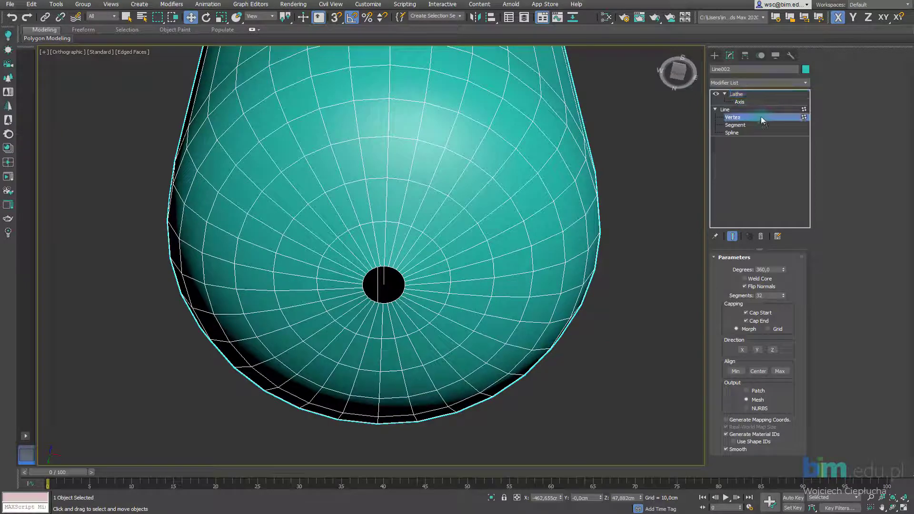
{"action": "left_click", "coordinate": [763, 118]}
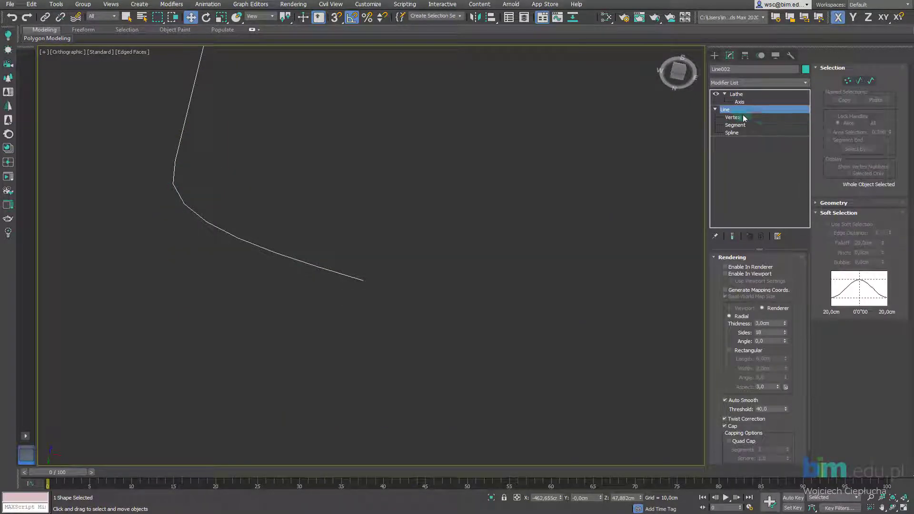
{"action": "left_click", "coordinate": [749, 95]}
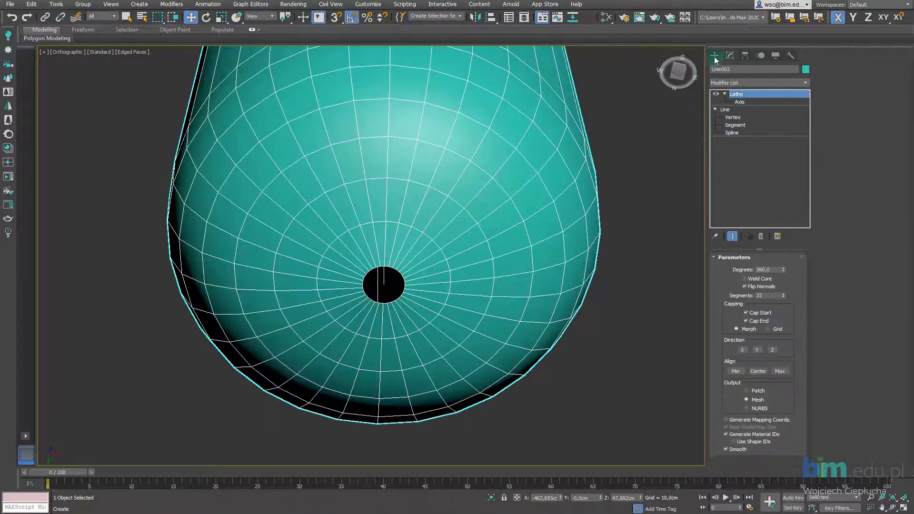
Step: Add an Edit Poly modifier above the Lathe and enter its Border level
{"action": "left_click", "coordinate": [725, 85]}
{"action": "key", "text": "e"}
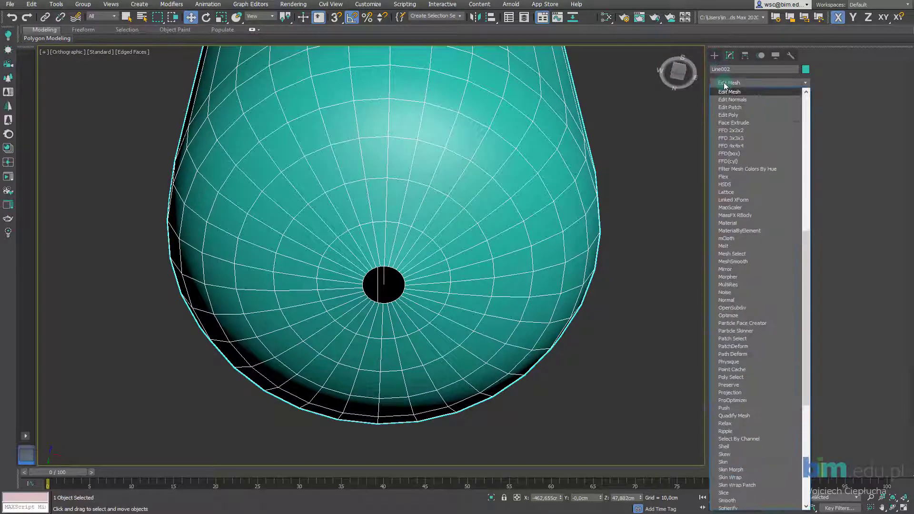
{"action": "left_click", "coordinate": [727, 114]}
{"action": "left_click", "coordinate": [725, 94]}
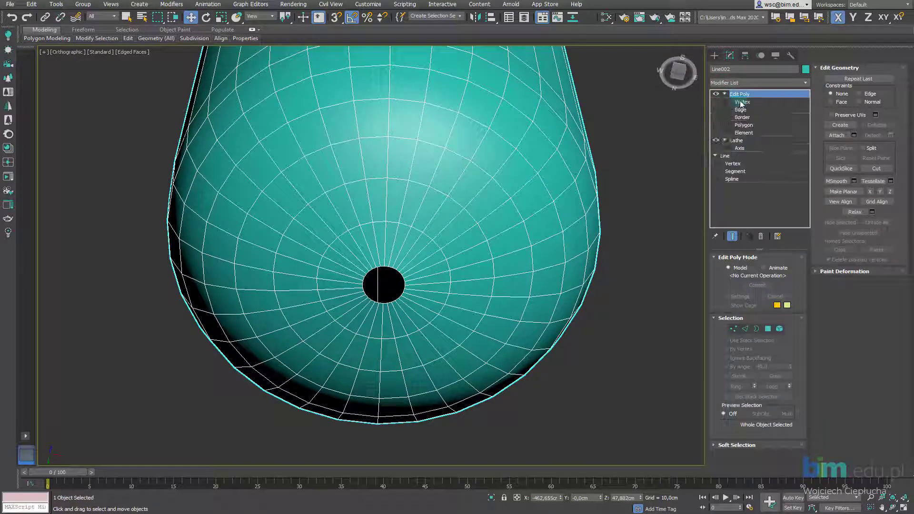
{"action": "left_click", "coordinate": [743, 118]}
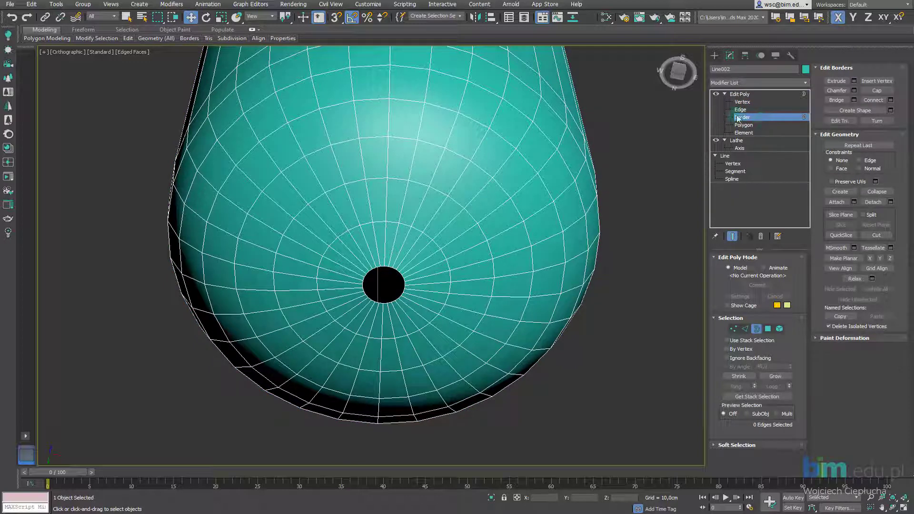
Step: Select the border around the small hole in the vase's base and cap it
{"action": "scroll", "coordinate": [419, 269], "scroll_direction": "up", "scroll_amount": 6}
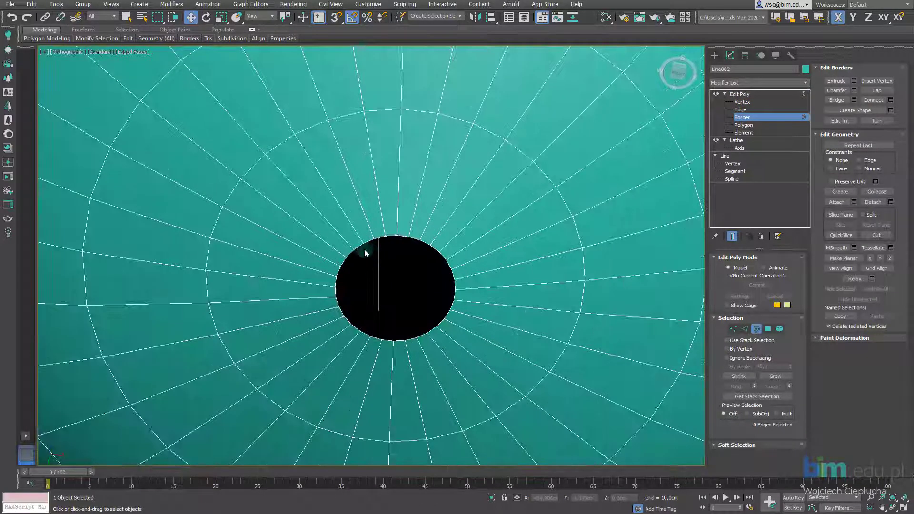
{"action": "left_click", "coordinate": [360, 246]}
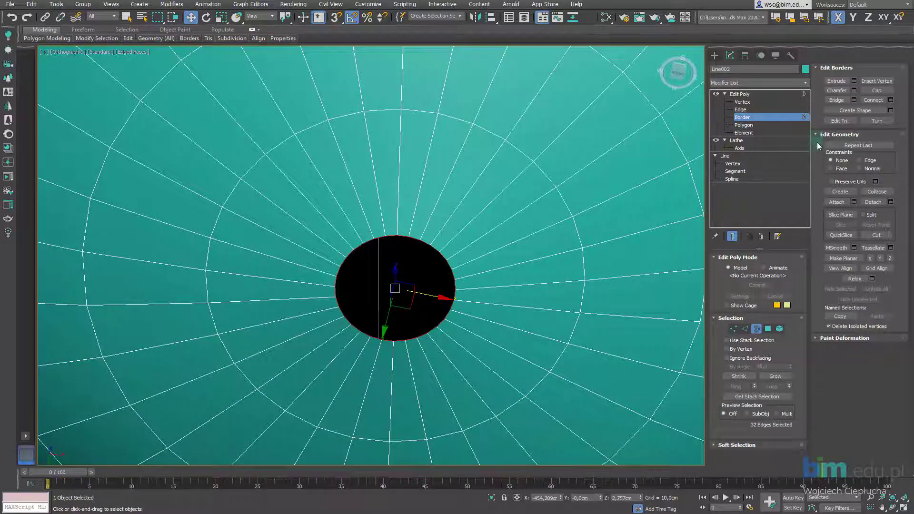
{"action": "left_click", "coordinate": [878, 91]}
{"action": "middle_click_drag", "start_coordinate": [456, 275], "coordinate": [429, 377], "text": "alt"}
{"action": "middle_click_drag", "start_coordinate": [429, 376], "coordinate": [429, 319], "text": "alt"}
{"action": "middle_click_drag", "start_coordinate": [443, 286], "coordinate": [445, 332]}
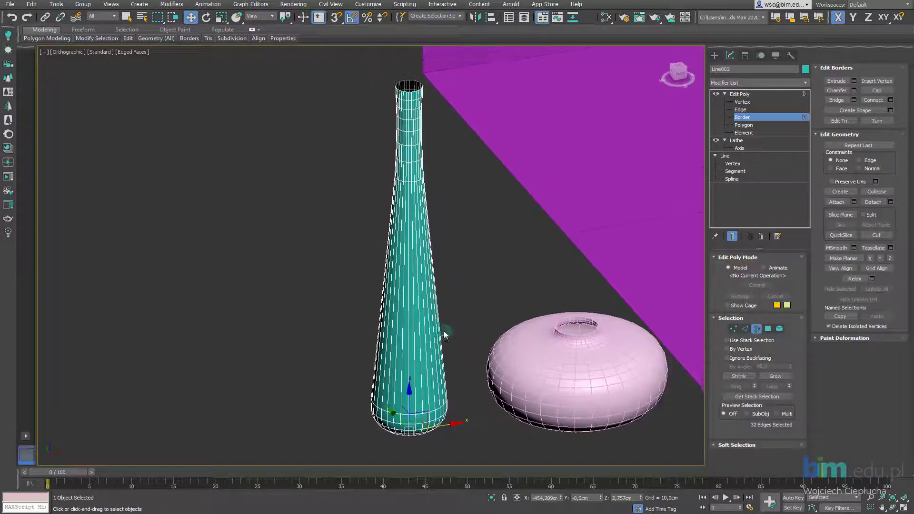
{"action": "scroll", "coordinate": [652, 191], "scroll_direction": "up", "scroll_amount": 2}
Step: Leave the Border level and add a Shell modifier to the tall vase
{"action": "left_click", "coordinate": [746, 119]}
{"action": "left_click", "coordinate": [752, 84]}
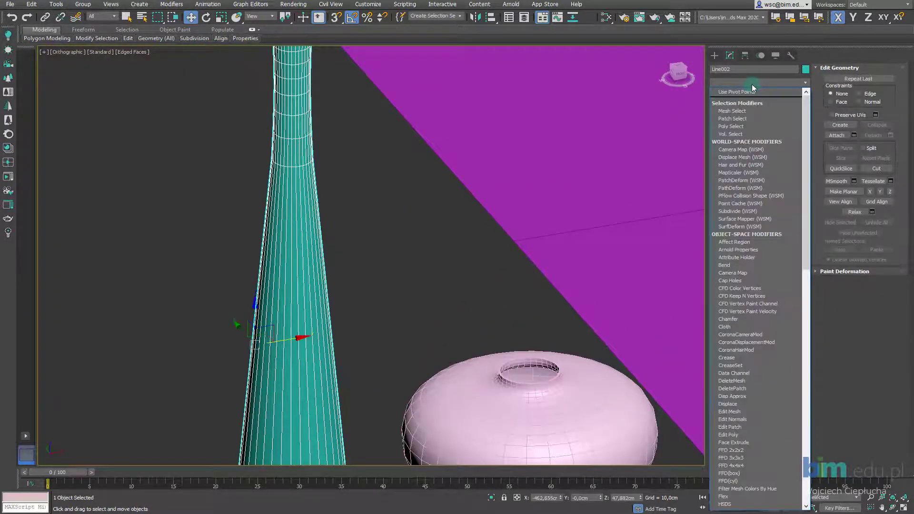
{"action": "key", "text": "s"}
{"action": "key", "text": "h"}
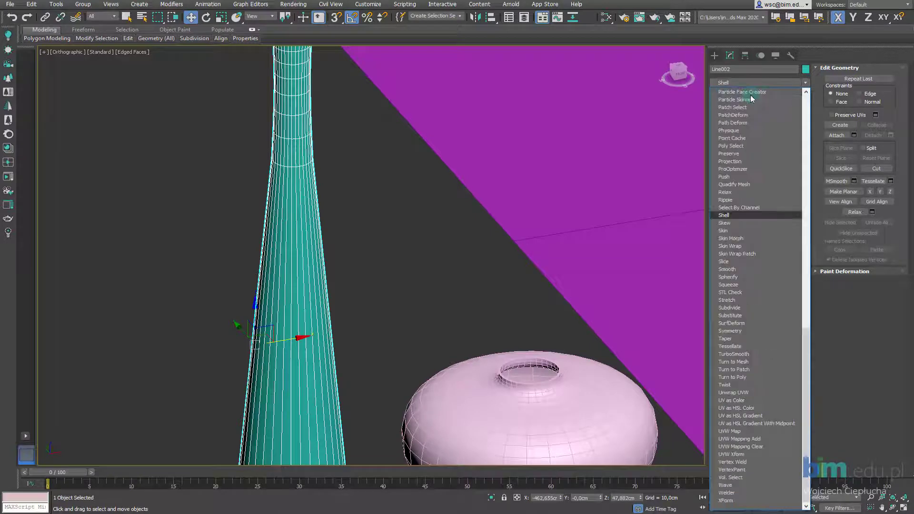
{"action": "key", "text": "Return"}
{"action": "scroll", "coordinate": [513, 232], "scroll_direction": "up", "scroll_amount": 6}
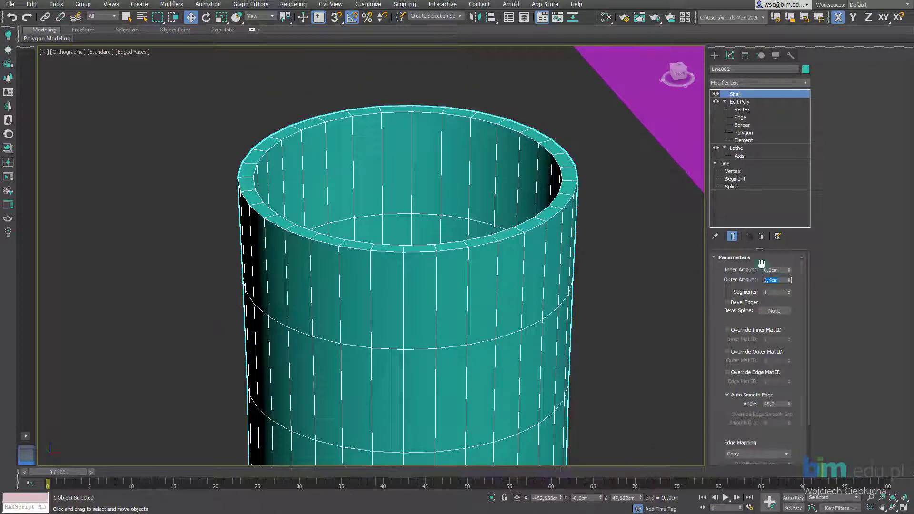
Step: Set the Shell's Inner Amount to 0,4 cm and its Outer Amount to 0 cm
{"action": "left_click", "coordinate": [780, 270]}
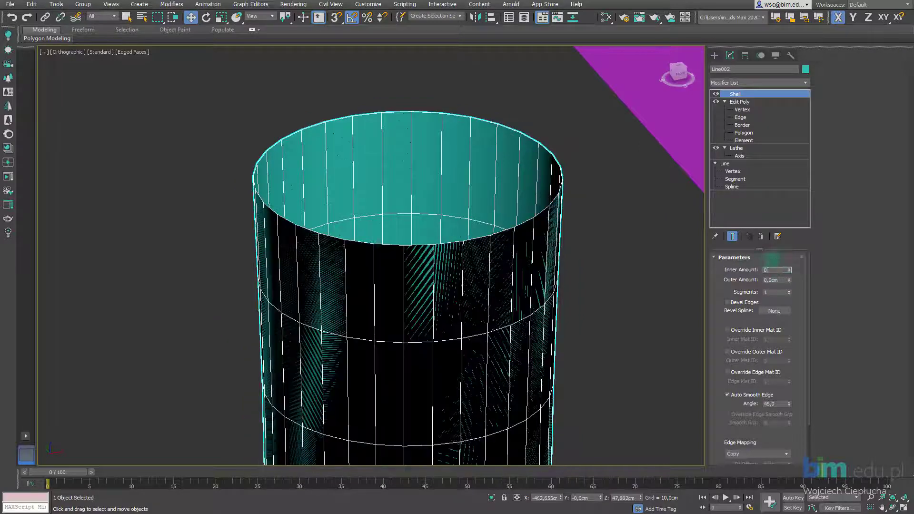
{"action": "type", "text": "0,4"}
{"action": "key", "text": "Tab"}
{"action": "scroll", "coordinate": [424, 222], "scroll_direction": "down", "scroll_amount": 6}
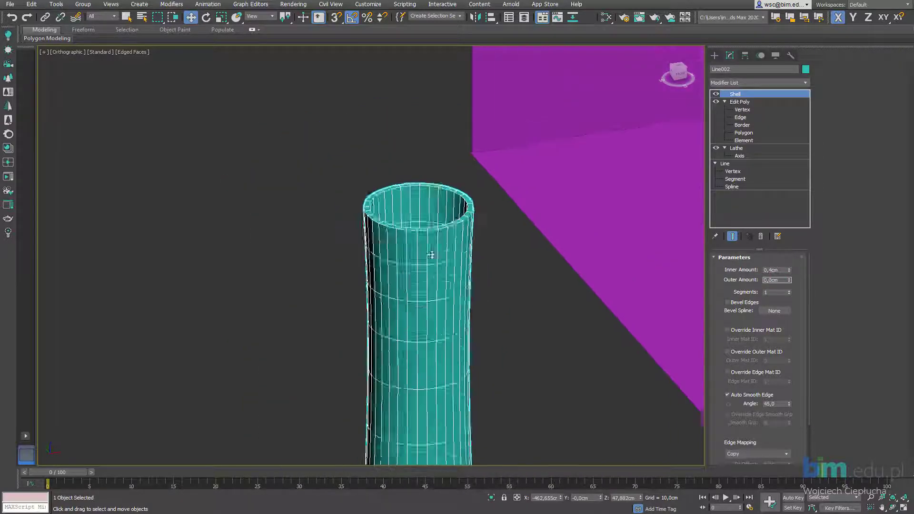
Step: Try the Shell's Straighten Corners option while checking the vase's rounded base
{"action": "middle_click_drag", "start_coordinate": [430, 286], "coordinate": [371, 133]}
{"action": "scroll", "coordinate": [371, 133], "scroll_direction": "down", "scroll_amount": 3}
{"action": "middle_click_drag", "start_coordinate": [410, 233], "coordinate": [422, 189]}
{"action": "middle_click_drag", "start_coordinate": [403, 290], "coordinate": [402, 222], "text": "alt"}
{"action": "scroll", "coordinate": [402, 222], "scroll_direction": "up", "scroll_amount": 10}
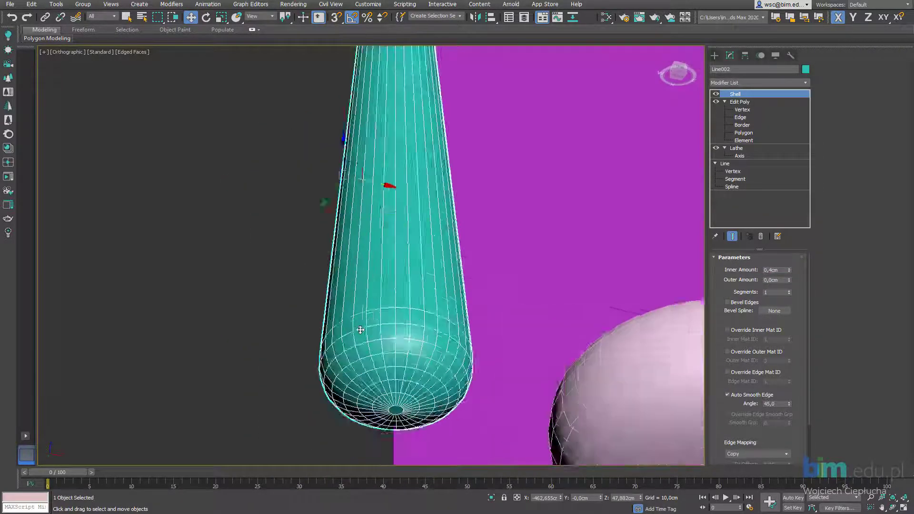
{"action": "scroll", "coordinate": [772, 464], "scroll_direction": "down", "scroll_amount": 3}
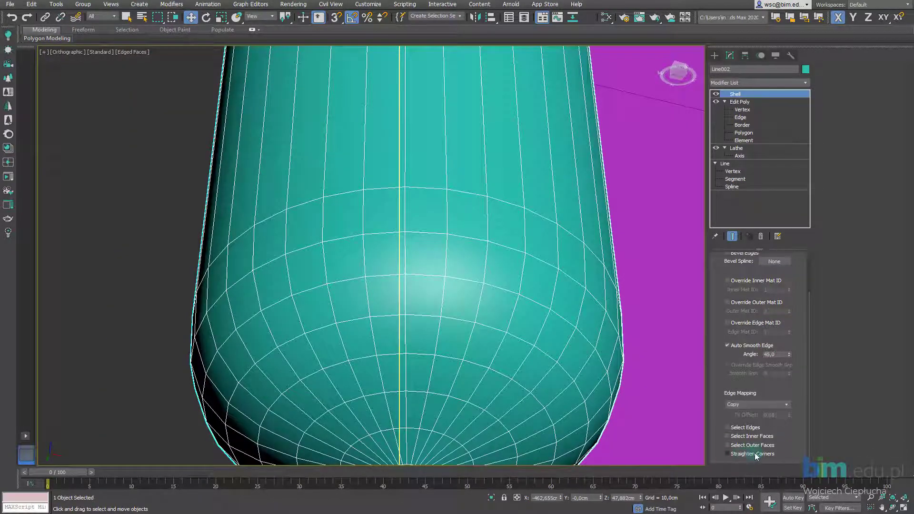
{"action": "left_click", "coordinate": [756, 456]}
{"action": "scroll", "coordinate": [439, 310], "scroll_direction": "down", "scroll_amount": 6}
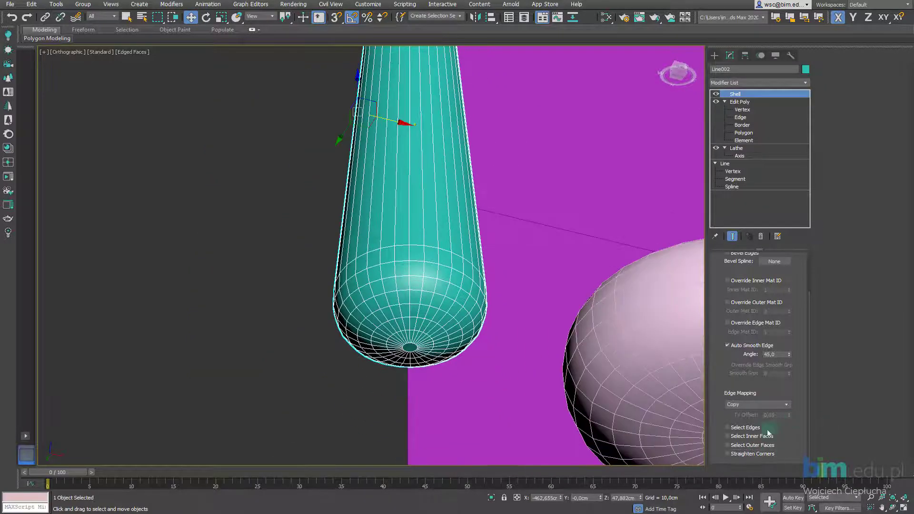
Step: Select the tall vase and the round vessel together and move them inside the room, onto the open floor beside the dining table
{"action": "scroll", "coordinate": [348, 152], "scroll_direction": "down", "scroll_amount": 5}
{"action": "middle_click_drag", "start_coordinate": [348, 151], "coordinate": [356, 281]}
{"action": "middle_click_drag", "start_coordinate": [395, 72], "coordinate": [407, 168], "text": "alt"}
{"action": "middle_click_drag", "start_coordinate": [407, 168], "coordinate": [418, 220]}
{"action": "middle_click_drag", "start_coordinate": [483, 219], "coordinate": [472, 202], "text": "alt"}
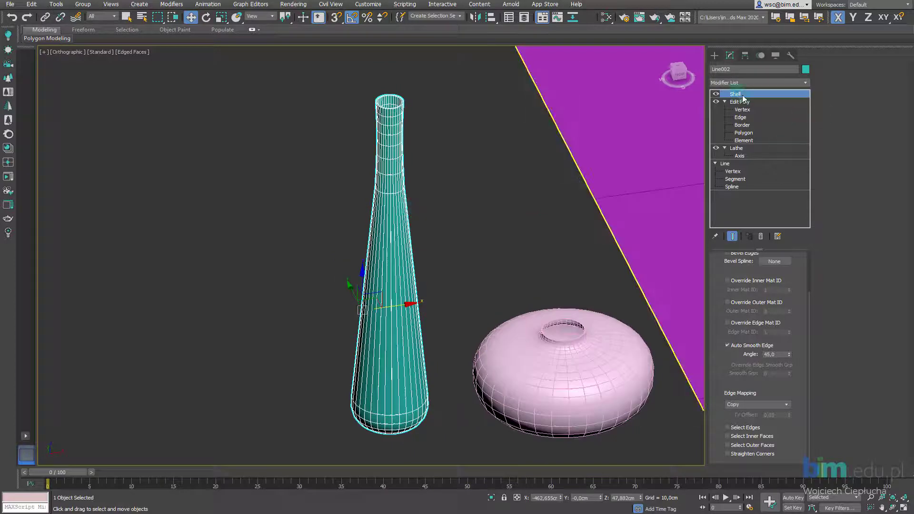
{"action": "scroll", "coordinate": [508, 253], "scroll_direction": "down", "scroll_amount": 3}
{"action": "left_click", "coordinate": [449, 269]}
{"action": "left_click", "coordinate": [371, 228], "text": "ctrl"}
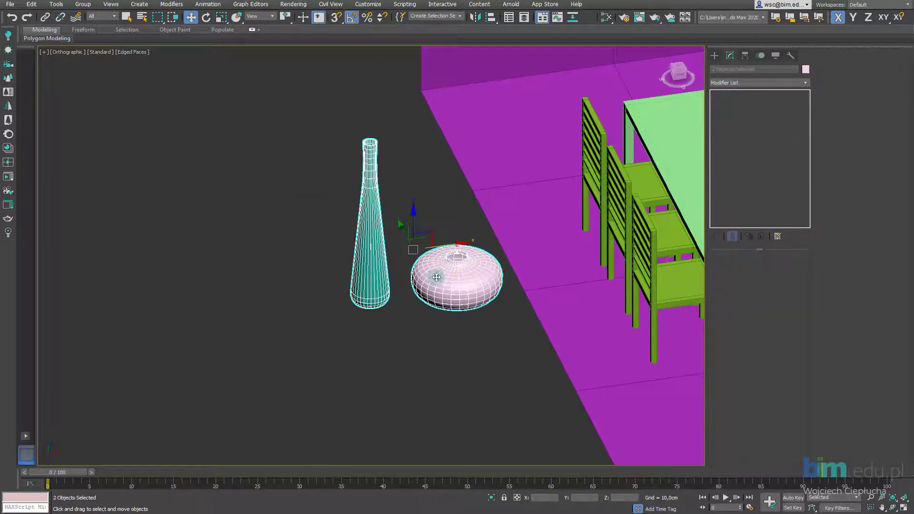
{"action": "scroll", "coordinate": [390, 294], "scroll_direction": "down", "scroll_amount": 2}
{"action": "middle_click_drag", "start_coordinate": [390, 295], "coordinate": [493, 294], "text": "alt"}
{"action": "middle_click_drag", "start_coordinate": [384, 278], "coordinate": [570, 336]}
{"action": "middle_click_drag", "start_coordinate": [449, 319], "coordinate": [494, 322], "text": "alt"}
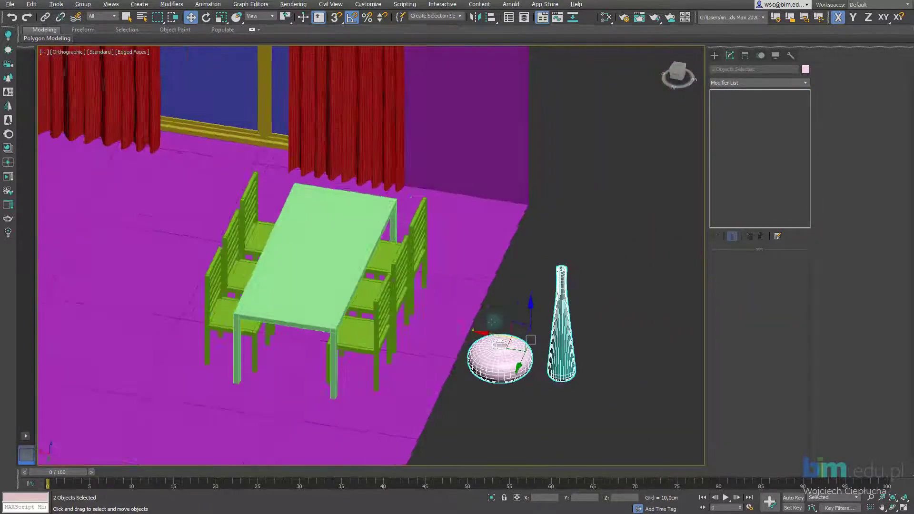
{"action": "middle_click_drag", "start_coordinate": [422, 330], "coordinate": [594, 304]}
{"action": "left_click_drag", "start_coordinate": [594, 304], "coordinate": [121, 302]}
{"action": "middle_click_drag", "start_coordinate": [257, 292], "coordinate": [357, 310]}
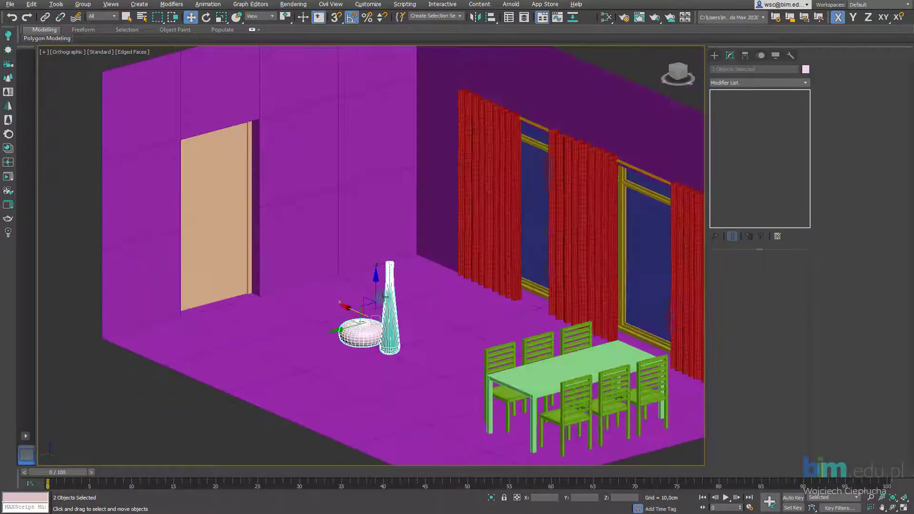
Step: Move the tall vase across the floor to the room's far corner, beside the curtains
{"action": "scroll", "coordinate": [357, 310], "scroll_direction": "up", "scroll_amount": 4}
{"action": "left_click", "coordinate": [404, 345]}
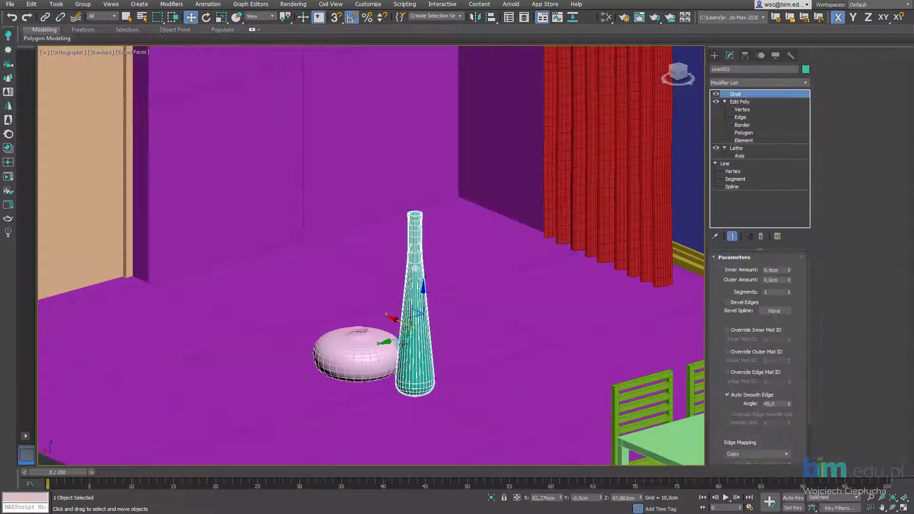
{"action": "left_click_drag", "start_coordinate": [398, 329], "coordinate": [483, 173]}
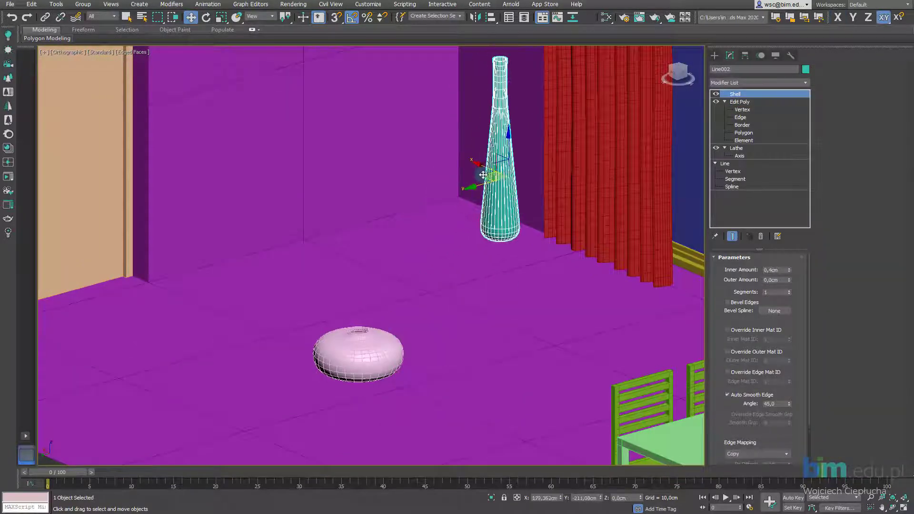
{"action": "middle_click_drag", "start_coordinate": [483, 174], "coordinate": [380, 339], "text": "alt"}
Step: Move the round vessel across the floor to the corner by the curtains, next to the tall vase
{"action": "left_click", "coordinate": [465, 308]}
{"action": "scroll", "coordinate": [380, 339], "scroll_direction": "up", "scroll_amount": 3}
{"action": "middle_click_drag", "start_coordinate": [379, 339], "coordinate": [376, 388], "text": "alt"}
{"action": "left_click_drag", "start_coordinate": [379, 353], "coordinate": [393, 103]}
{"action": "middle_click_drag", "start_coordinate": [460, 165], "coordinate": [442, 381]}
{"action": "middle_click_drag", "start_coordinate": [443, 381], "coordinate": [428, 262], "text": "alt"}
Step: Switch the viewport to the Left view and frame the bases of both vases against the floor line
{"action": "left_click", "coordinate": [431, 233]}
{"action": "middle_click_drag", "start_coordinate": [342, 271], "coordinate": [427, 273], "text": "alt"}
{"action": "scroll", "coordinate": [396, 262], "scroll_direction": "up", "scroll_amount": 4}
{"action": "middle_click_drag", "start_coordinate": [446, 232], "coordinate": [362, 256]}
{"action": "middle_click_drag", "start_coordinate": [380, 215], "coordinate": [379, 213], "text": "alt"}
{"action": "middle_click_drag", "start_coordinate": [394, 158], "coordinate": [393, 175]}
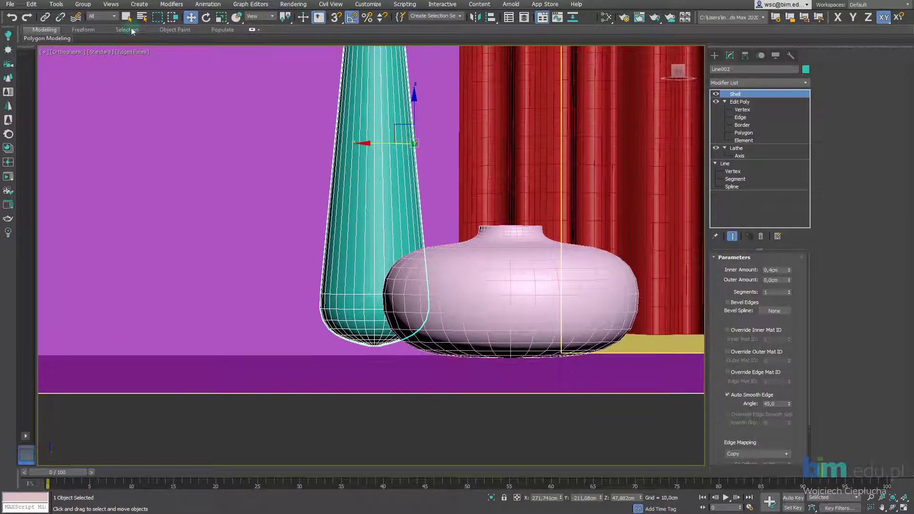
{"action": "left_click", "coordinate": [65, 53]}
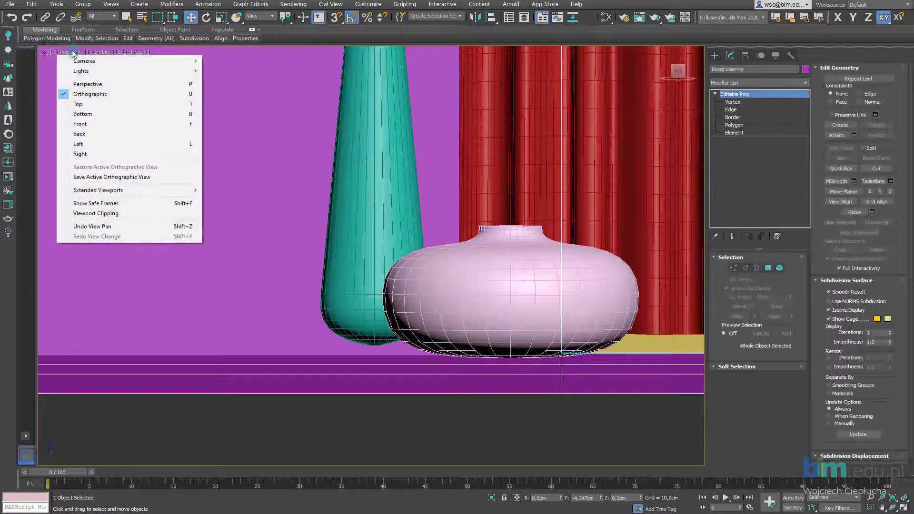
{"action": "left_click", "coordinate": [135, 144]}
{"action": "scroll", "coordinate": [378, 208], "scroll_direction": "down", "scroll_amount": 3}
{"action": "scroll", "coordinate": [219, 210], "scroll_direction": "up", "scroll_amount": 8}
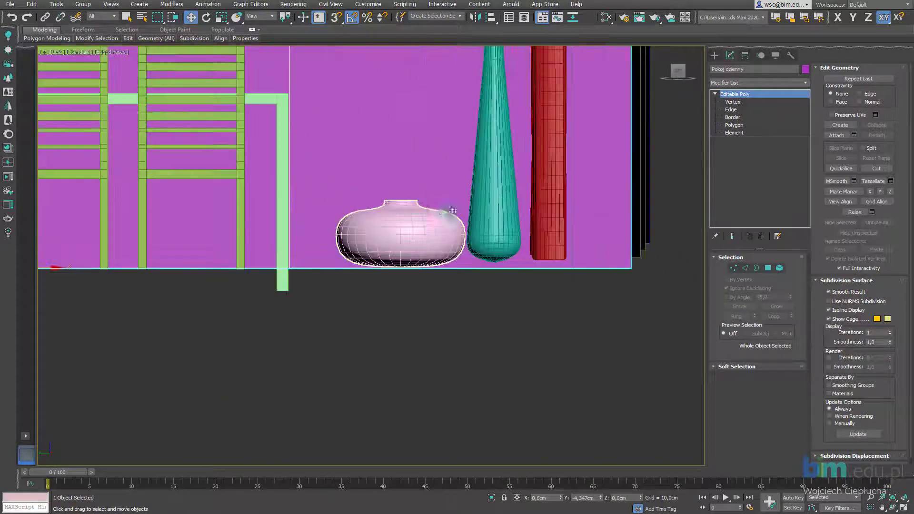
Step: Lower the tall vase vertically by about 2 cm so its pointed base meets the floor line
{"action": "left_click", "coordinate": [539, 224]}
{"action": "middle_click_drag", "start_coordinate": [539, 224], "coordinate": [449, 242]}
{"action": "scroll", "coordinate": [430, 201], "scroll_direction": "up", "scroll_amount": 2}
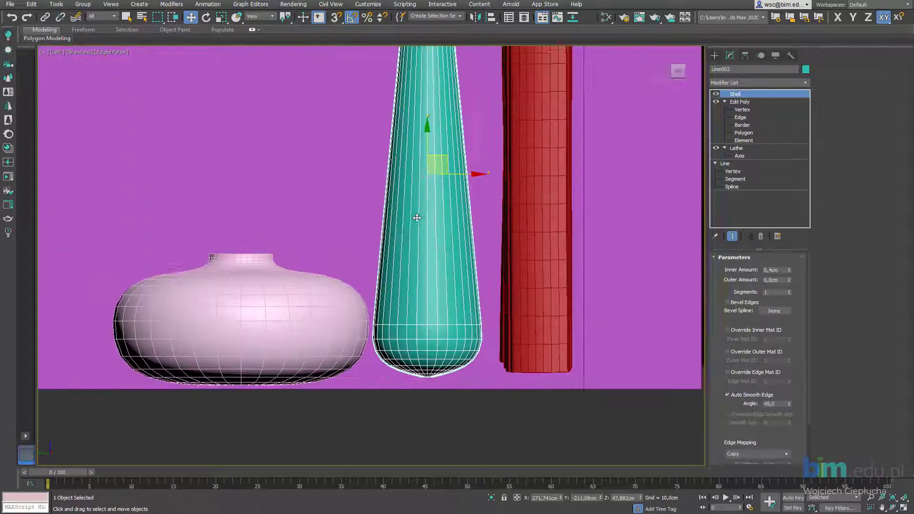
{"action": "middle_click_drag", "start_coordinate": [435, 134], "coordinate": [412, 124]}
{"action": "left_click_drag", "start_coordinate": [404, 119], "coordinate": [403, 132]}
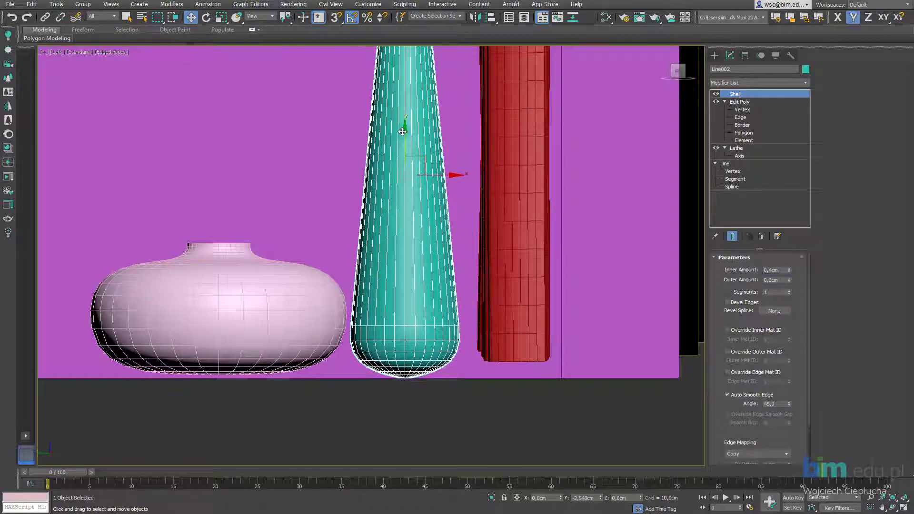
Step: Lower the round vessel vertically by about 1.1 cm onto the floor line
{"action": "middle_click_drag", "start_coordinate": [338, 193], "coordinate": [415, 155]}
{"action": "left_click", "coordinate": [334, 297]}
{"action": "scroll", "coordinate": [305, 243], "scroll_direction": "up", "scroll_amount": 3}
{"action": "middle_click_drag", "start_coordinate": [304, 242], "coordinate": [387, 193]}
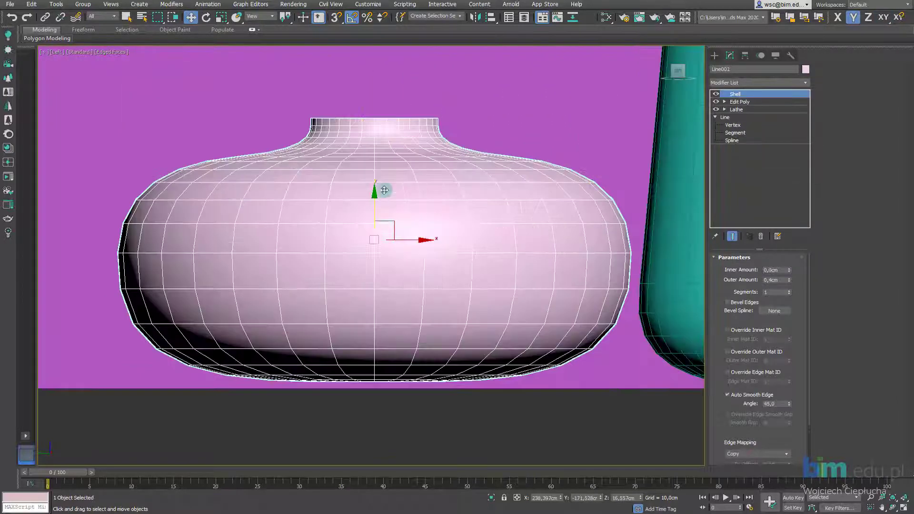
{"action": "left_click_drag", "start_coordinate": [375, 206], "coordinate": [374, 206]}
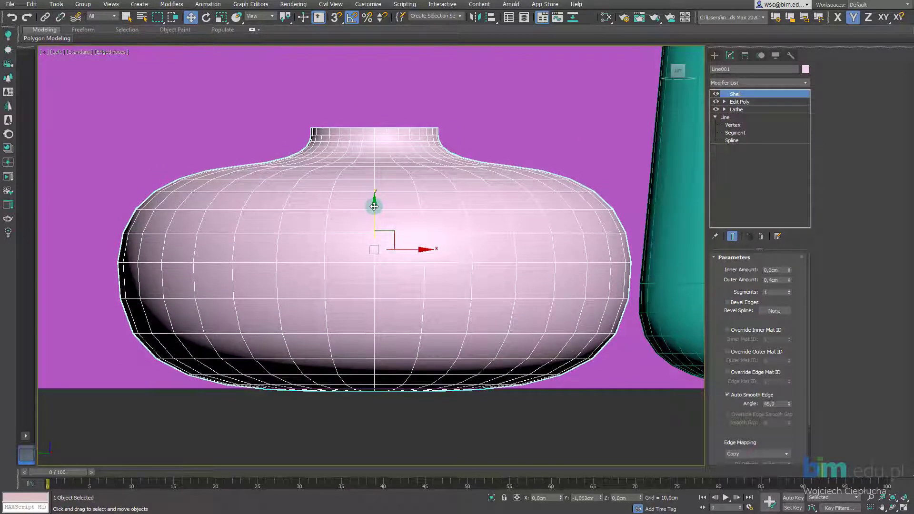
Step: Lower the tall vase by about another 2.2 cm, letting its pointed base pass slightly below the floor line
{"action": "scroll", "coordinate": [568, 210], "scroll_direction": "down", "scroll_amount": 3}
{"action": "left_click", "coordinate": [516, 248]}
{"action": "scroll", "coordinate": [516, 227], "scroll_direction": "up", "scroll_amount": 3}
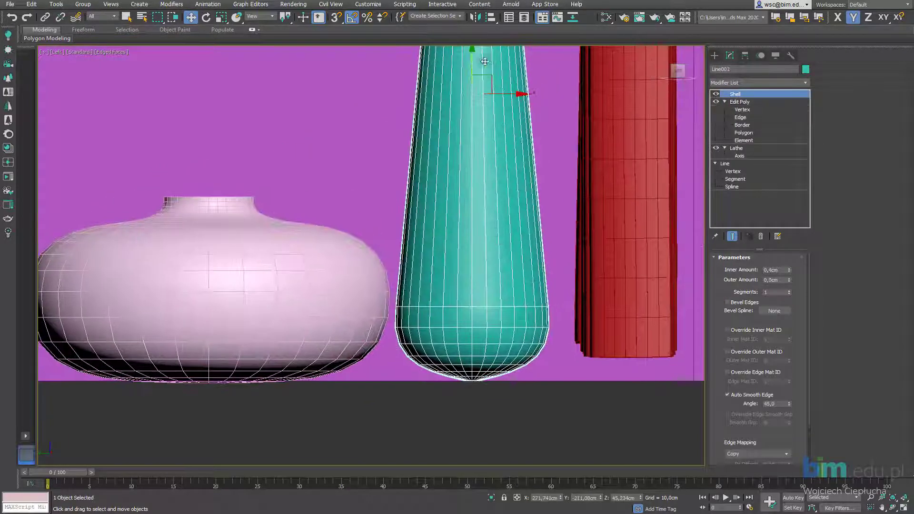
{"action": "left_click_drag", "start_coordinate": [472, 58], "coordinate": [472, 71]}
{"action": "middle_click_drag", "start_coordinate": [491, 159], "coordinate": [452, 118]}
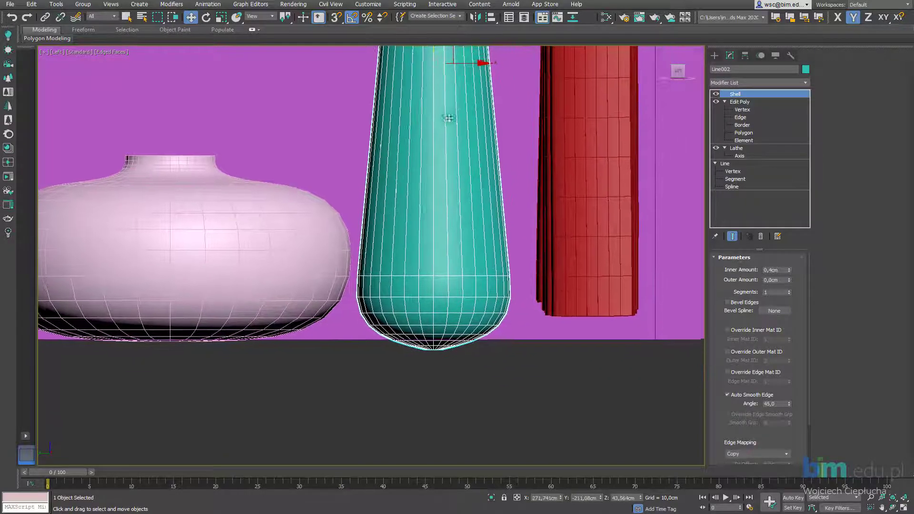
Step: Raise the lowest vertex of the tall vase's profile spline slightly to blunt its pointed base, and return to the Shell level
{"action": "left_click", "coordinate": [739, 172]}
{"action": "left_click", "coordinate": [498, 273]}
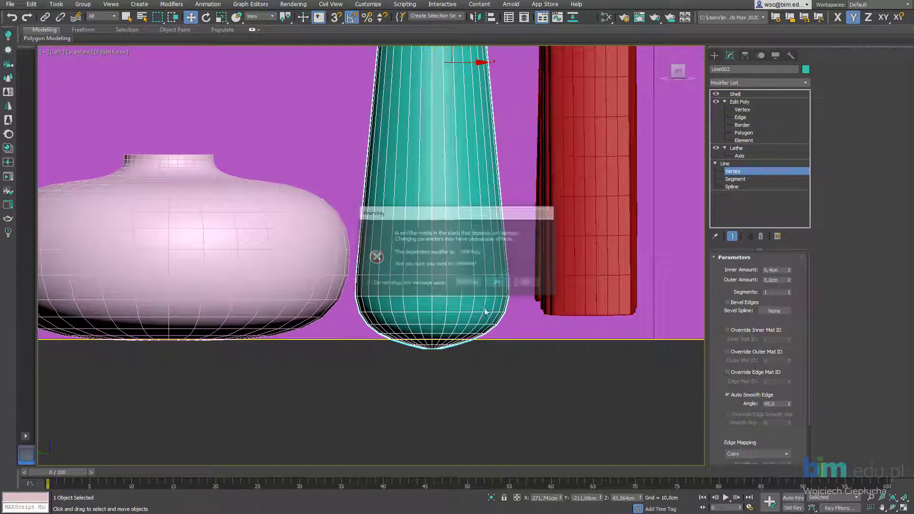
{"action": "scroll", "coordinate": [478, 355], "scroll_direction": "up", "scroll_amount": 3}
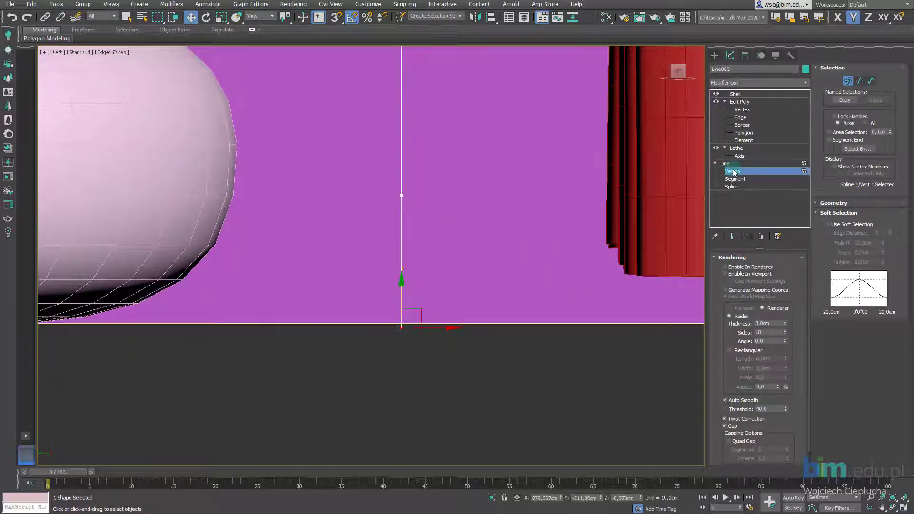
{"action": "left_click", "coordinate": [756, 94]}
{"action": "scroll", "coordinate": [449, 287], "scroll_direction": "down", "scroll_amount": 2}
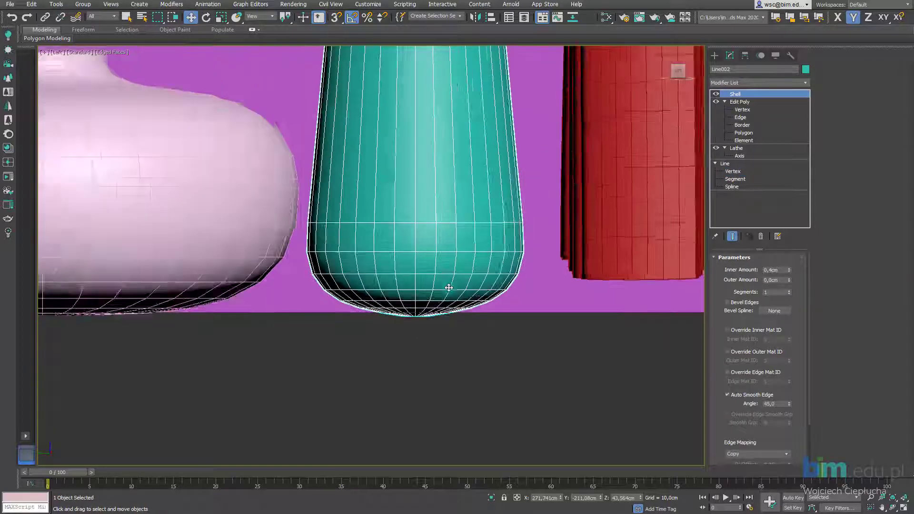
{"action": "scroll", "coordinate": [449, 287], "scroll_direction": "down", "scroll_amount": 3}
{"action": "scroll", "coordinate": [494, 259], "scroll_direction": "up", "scroll_amount": 2}
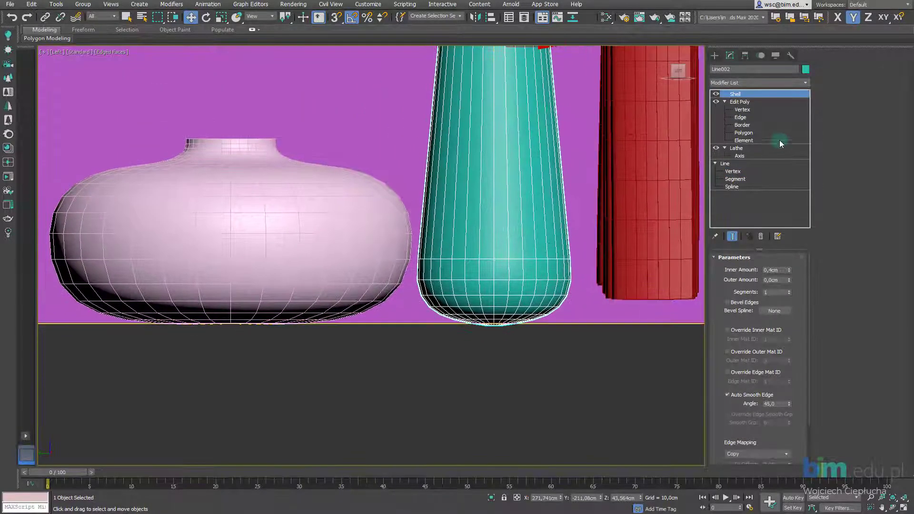
Step: Raise the profile spline's lowest vertex by about 1.1 cm more to flatten the base, and return to the Shell level
{"action": "left_click", "coordinate": [739, 172]}
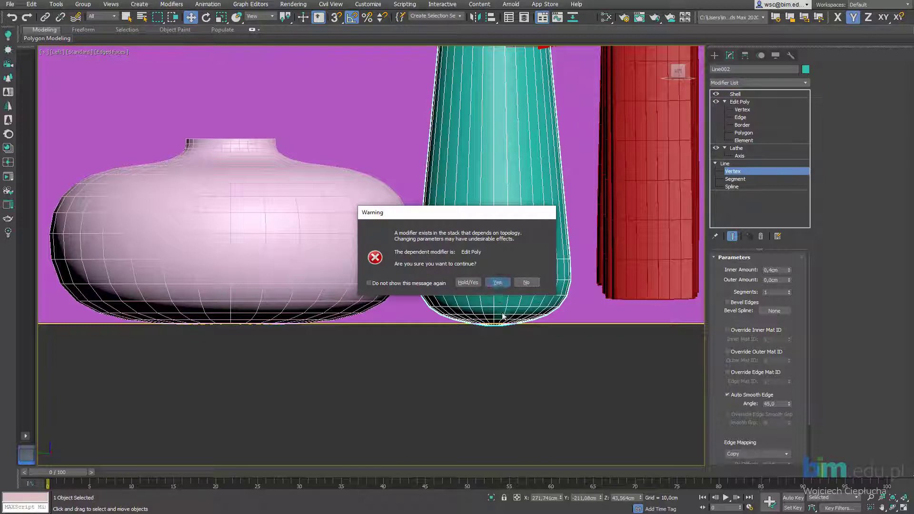
{"action": "key", "text": "Return"}
{"action": "scroll", "coordinate": [504, 324], "scroll_direction": "up", "scroll_amount": 2}
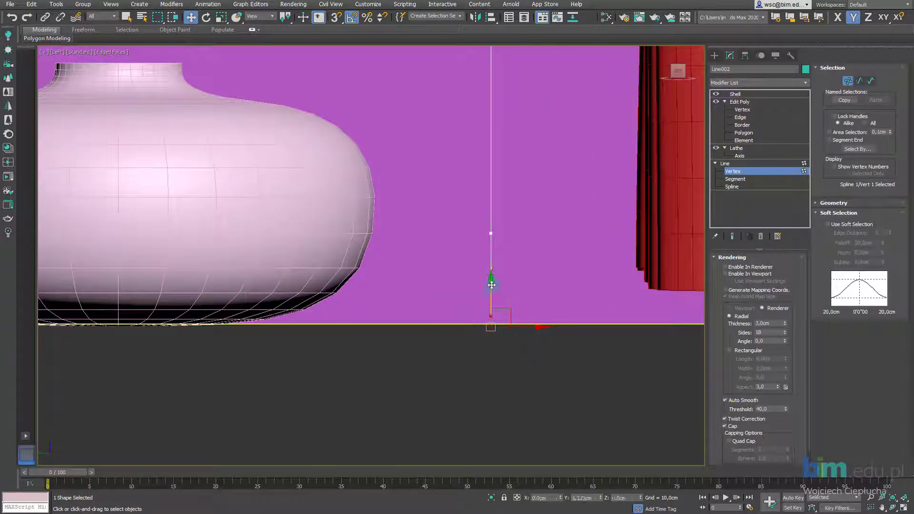
{"action": "left_click", "coordinate": [735, 95]}
{"action": "scroll", "coordinate": [510, 279], "scroll_direction": "up", "scroll_amount": 1}
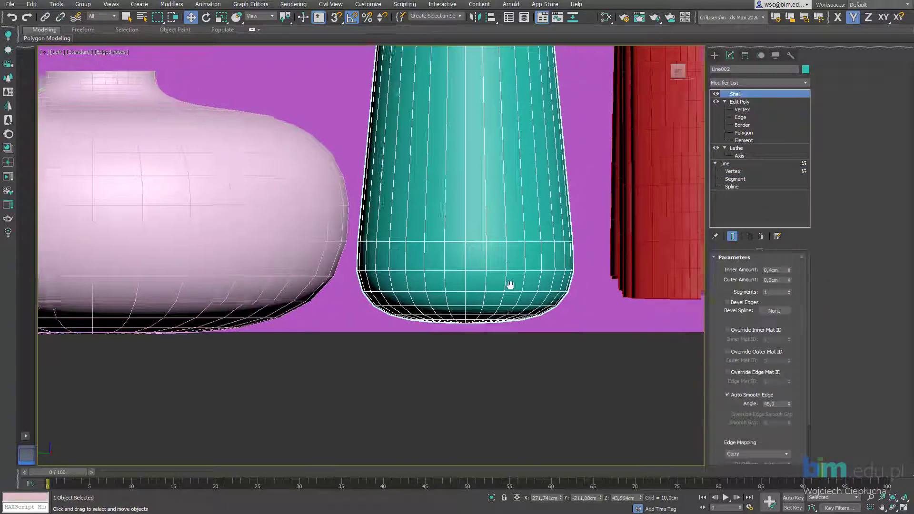
Step: Lower the flattened tall vase by about 0.7 cm to rest on the floor
{"action": "scroll", "coordinate": [508, 286], "scroll_direction": "down", "scroll_amount": 3}
{"action": "scroll", "coordinate": [498, 265], "scroll_direction": "up", "scroll_amount": 2}
{"action": "middle_click_drag", "start_coordinate": [498, 264], "coordinate": [499, 350]}
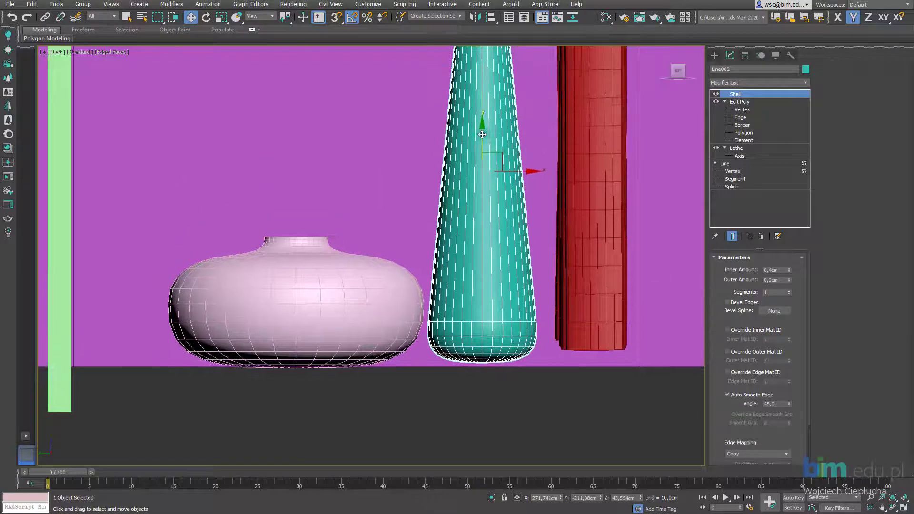
{"action": "scroll", "coordinate": [483, 152], "scroll_direction": "down", "scroll_amount": 4}
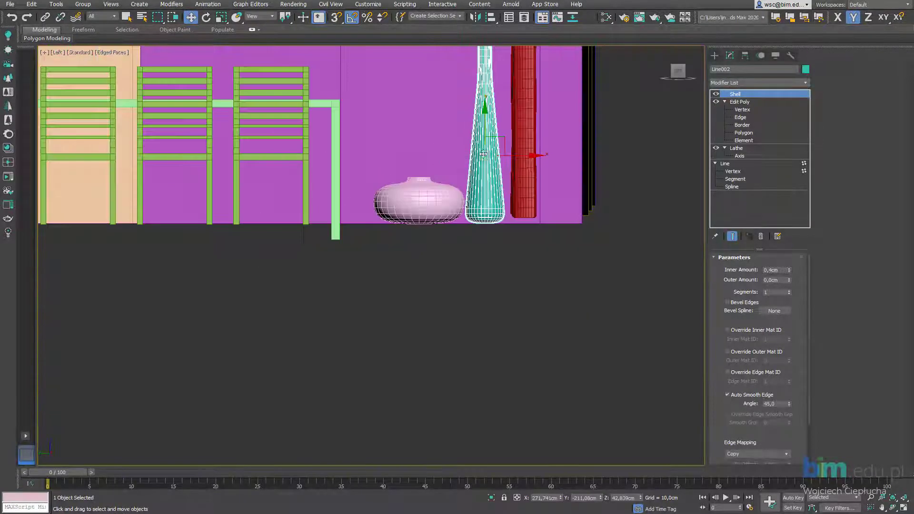
Step: Move the round vessel along the floor, away from the tall vase, in an angled orthographic view
{"action": "middle_click_drag", "start_coordinate": [484, 154], "coordinate": [466, 283], "text": "alt"}
{"action": "left_click", "coordinate": [397, 232]}
{"action": "left_click_drag", "start_coordinate": [483, 287], "coordinate": [388, 290]}
Step: Clone the tall vase along the curtain side as a Copy, with the number of copies set to 2
{"action": "left_click", "coordinate": [478, 234]}
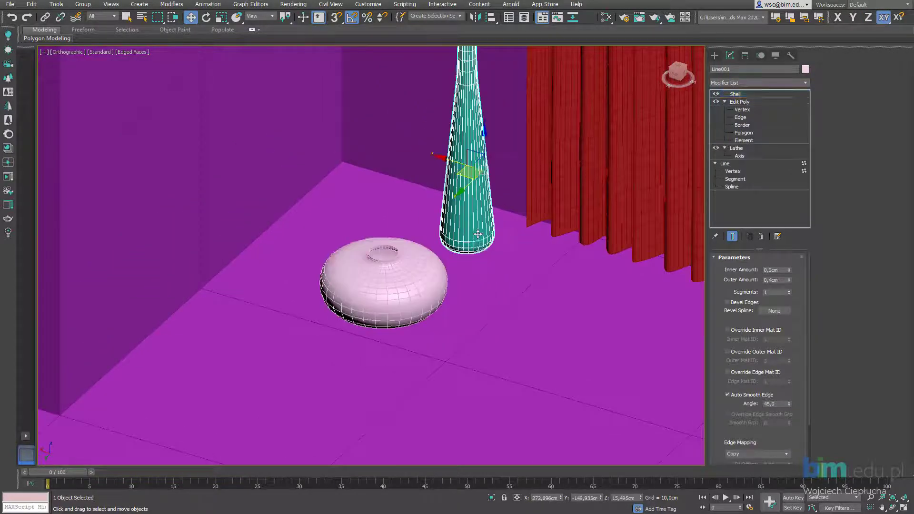
{"action": "middle_click_drag", "start_coordinate": [477, 234], "coordinate": [411, 214], "text": "alt"}
{"action": "left_click_drag", "start_coordinate": [411, 211], "coordinate": [464, 216], "text": "shift"}
{"action": "left_click", "coordinate": [481, 260]}
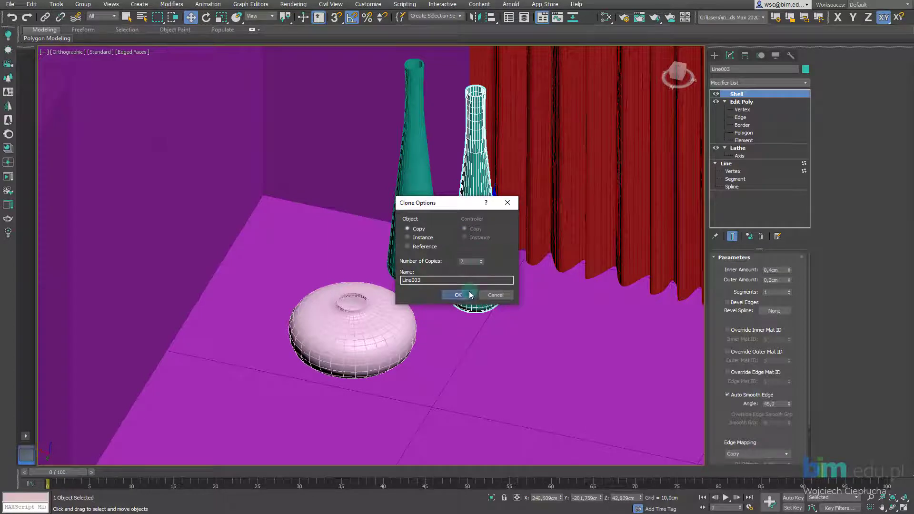
{"action": "left_click", "coordinate": [471, 295]}
{"action": "middle_click_drag", "start_coordinate": [532, 304], "coordinate": [475, 277]}
{"action": "middle_click_drag", "start_coordinate": [394, 254], "coordinate": [430, 258]}
Step: Clone the round vessel across the floor as a Copy, with the number of copies set to 2
{"action": "left_click", "coordinate": [361, 307]}
{"action": "middle_click_drag", "start_coordinate": [359, 304], "coordinate": [376, 258]}
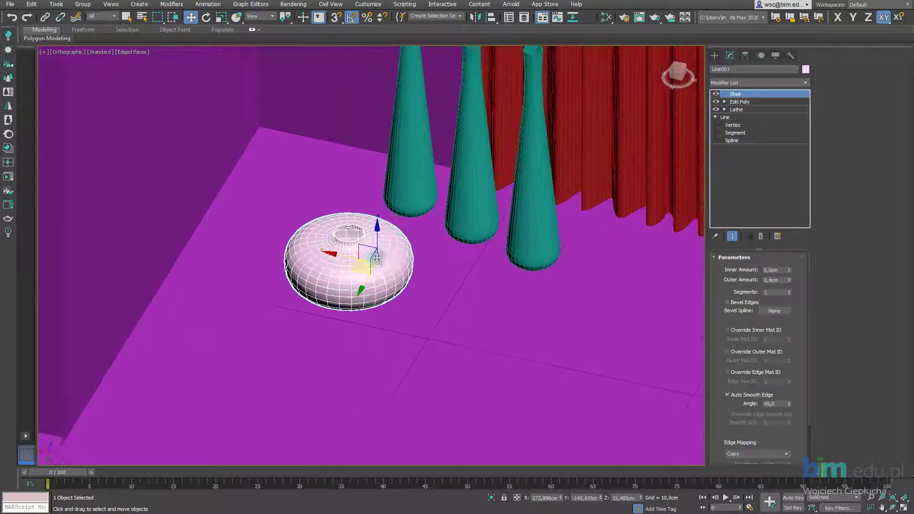
{"action": "mouse_move", "coordinate": [357, 268]}
{"action": "left_mouse_down", "text": "shift"}
{"action": "mouse_move", "coordinate": [482, 304]}
{"action": "mouse_move", "coordinate": [487, 316]}
{"action": "left_mouse_up", "text": "shift"}
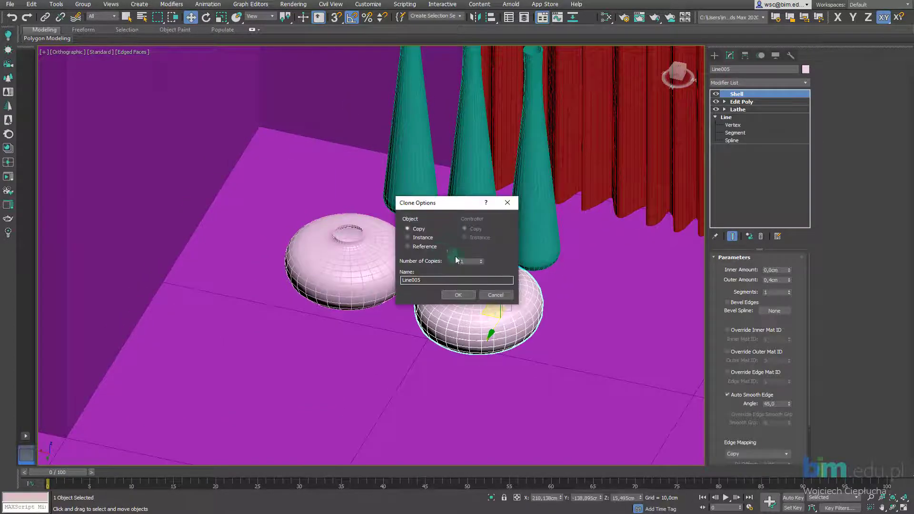
{"action": "left_click", "coordinate": [482, 261]}
{"action": "left_click", "coordinate": [469, 295]}
Step: Scale the middle round vessel down uniformly to about 61 %
{"action": "middle_click_drag", "start_coordinate": [578, 324], "coordinate": [520, 291]}
{"action": "mouse_move", "coordinate": [520, 291]}
{"action": "middle_mouse_down", "text": "alt"}
{"action": "mouse_move", "coordinate": [465, 284]}
{"action": "mouse_move", "coordinate": [425, 301]}
{"action": "middle_mouse_up", "text": "alt"}
{"action": "left_click", "coordinate": [425, 301]}
{"action": "middle_click_drag", "start_coordinate": [485, 300], "coordinate": [458, 261]}
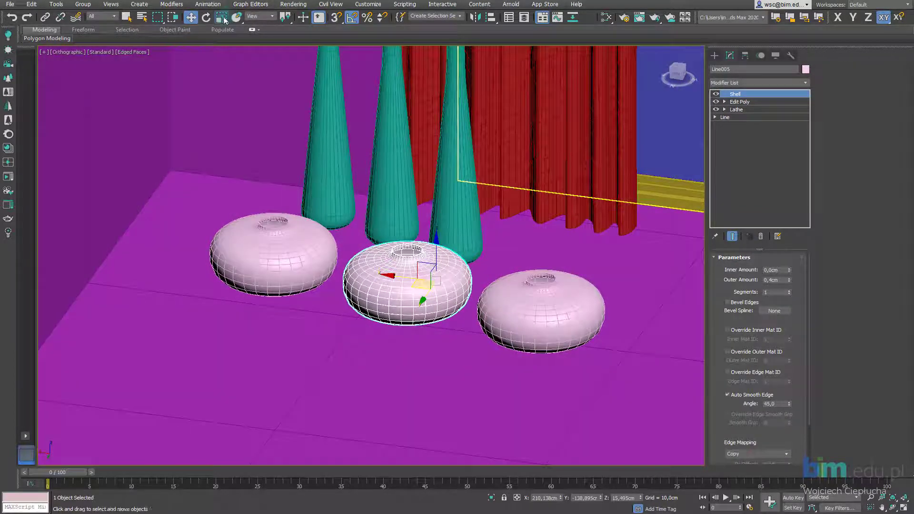
{"action": "left_click", "coordinate": [222, 18]}
{"action": "left_click_drag", "start_coordinate": [439, 281], "coordinate": [456, 301]}
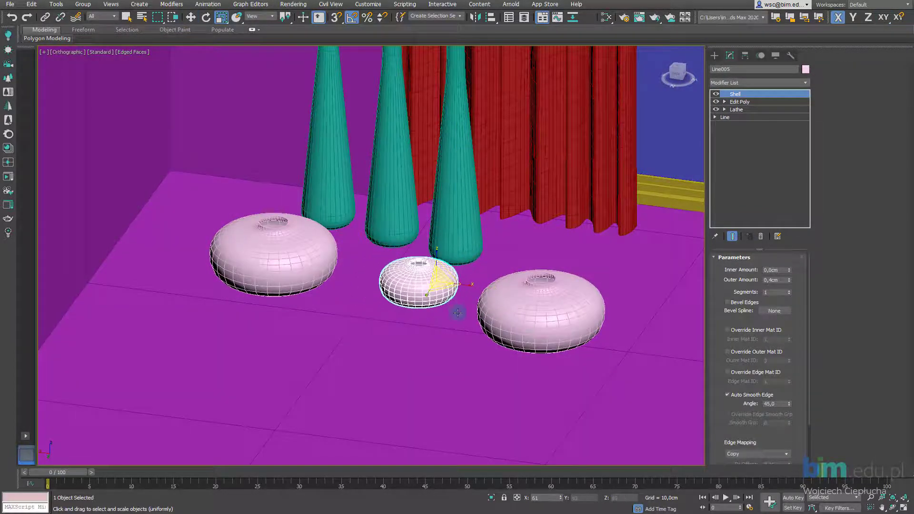
Step: Lower the reduced round vessel vertically by about 6.4 cm to stand on the floor
{"action": "middle_click_drag", "start_coordinate": [458, 312], "coordinate": [456, 284], "text": "alt"}
{"action": "scroll", "coordinate": [426, 255], "scroll_direction": "up", "scroll_amount": 2}
{"action": "key", "text": "w"}
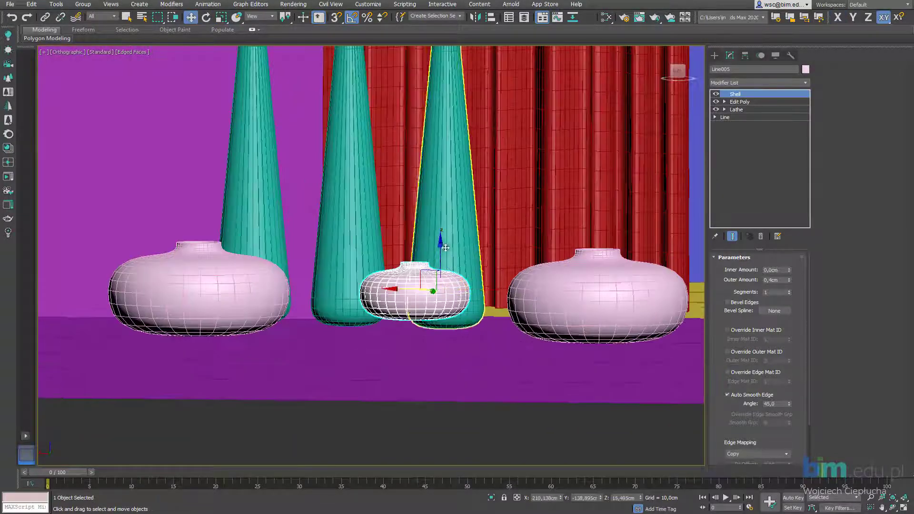
{"action": "left_click_drag", "start_coordinate": [441, 249], "coordinate": [439, 267]}
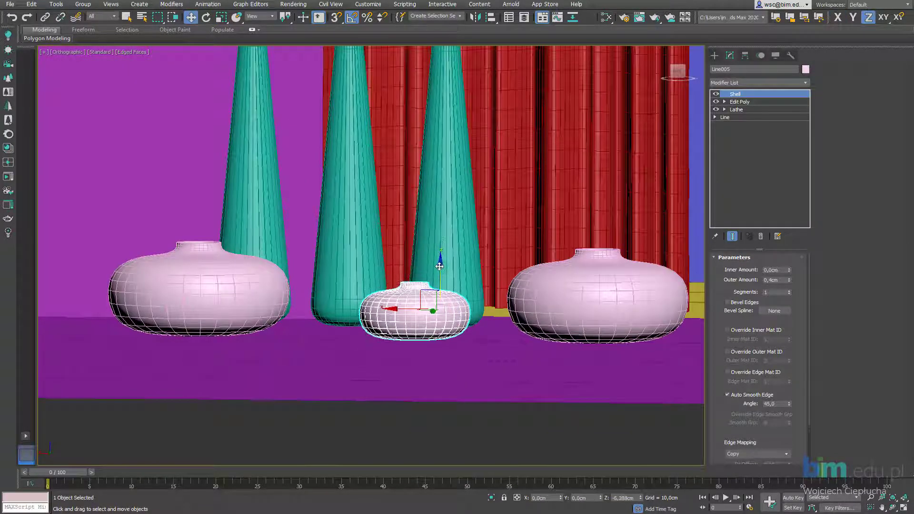
Step: Move the small round vessel along the floor to a spot in front of the original round vessel
{"action": "middle_click_drag", "start_coordinate": [438, 268], "coordinate": [470, 279], "text": "alt"}
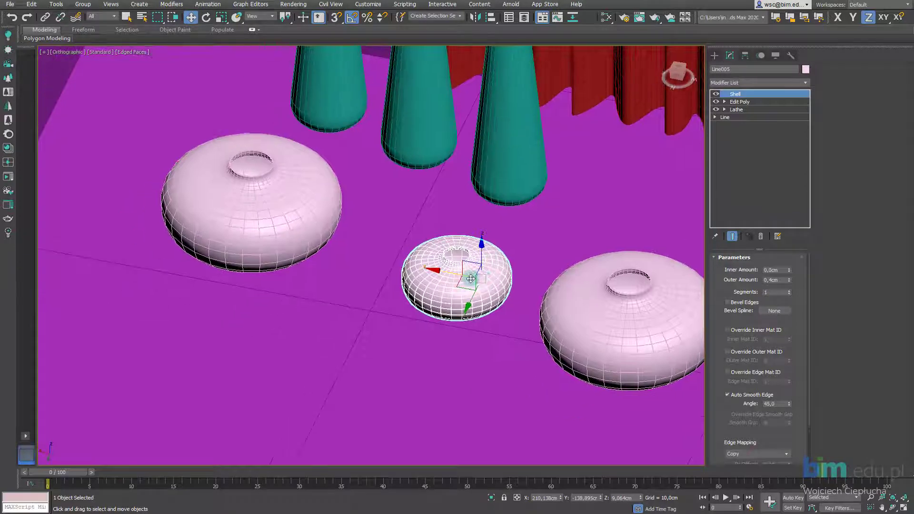
{"action": "left_click_drag", "start_coordinate": [463, 287], "coordinate": [314, 353]}
{"action": "scroll", "coordinate": [315, 352], "scroll_direction": "down", "scroll_amount": 2}
{"action": "middle_click_drag", "start_coordinate": [314, 352], "coordinate": [320, 308]}
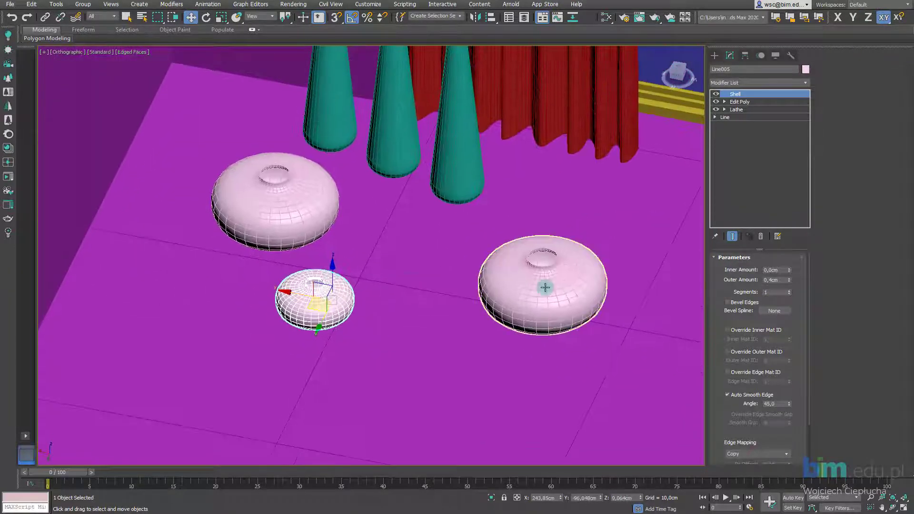
Step: Move the farthest round vessel copy along the floor closer to the other two round vessels
{"action": "left_click", "coordinate": [543, 305]}
{"action": "left_click_drag", "start_coordinate": [551, 294], "coordinate": [443, 270]}
{"action": "middle_click_drag", "start_coordinate": [462, 264], "coordinate": [491, 269]}
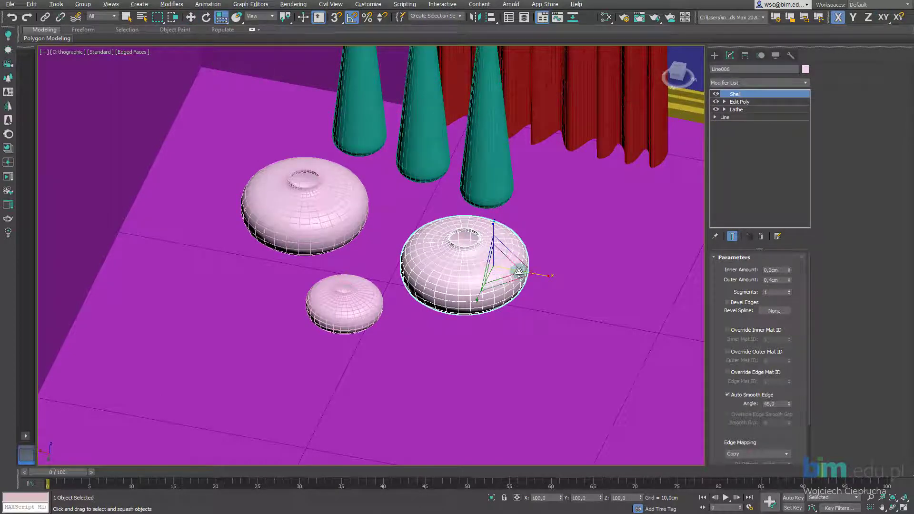
Step: Squash the selected round vessel into a taller, narrower shape at about 155 % height and raise it about 7.5 cm
{"action": "middle_click_drag", "start_coordinate": [519, 272], "coordinate": [495, 265], "text": "alt"}
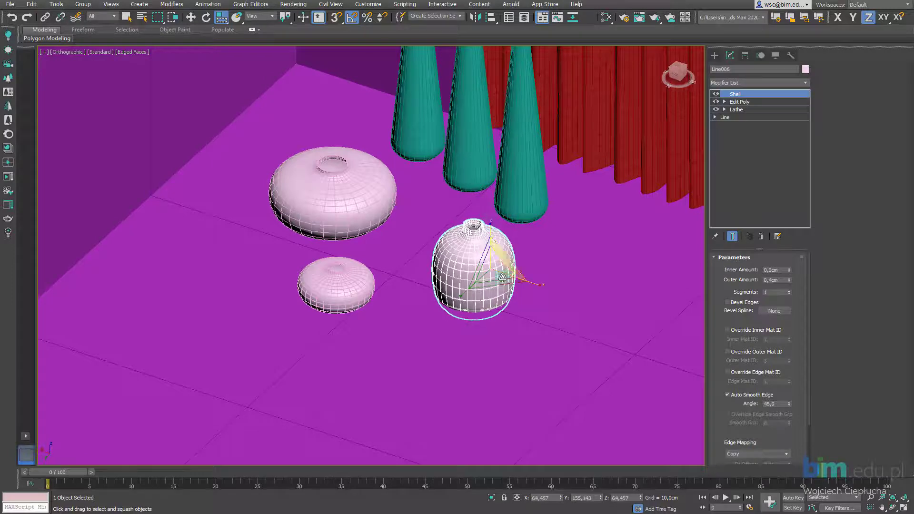
{"action": "middle_click_drag", "start_coordinate": [502, 278], "coordinate": [507, 271], "text": "alt"}
{"action": "scroll", "coordinate": [505, 271], "scroll_direction": "up", "scroll_amount": 4}
{"action": "key", "text": "w"}
{"action": "left_click_drag", "start_coordinate": [482, 231], "coordinate": [488, 198]}
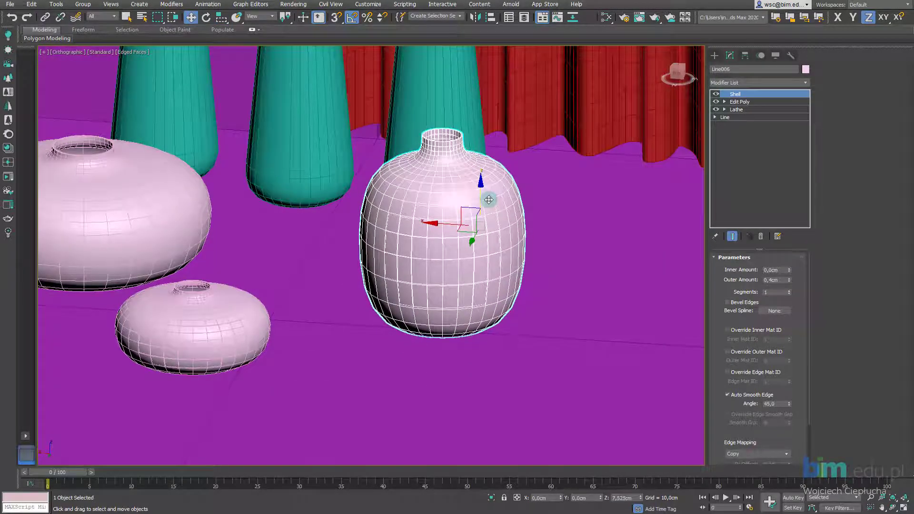
Step: Move the stretched pink vase along the X axis by about 20 cm, closer to the flat round vessels
{"action": "scroll", "coordinate": [475, 226], "scroll_direction": "up", "scroll_amount": 6}
{"action": "scroll", "coordinate": [475, 227], "scroll_direction": "down", "scroll_amount": 4}
{"action": "middle_click_drag", "start_coordinate": [476, 226], "coordinate": [509, 233]}
{"action": "middle_click_drag", "start_coordinate": [509, 232], "coordinate": [490, 230], "text": "alt"}
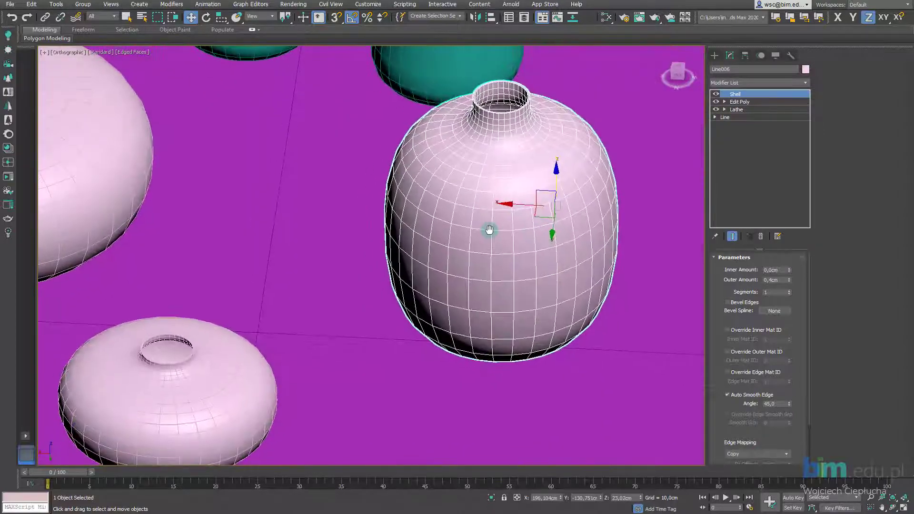
{"action": "left_click_drag", "start_coordinate": [513, 206], "coordinate": [379, 206]}
{"action": "scroll", "coordinate": [430, 233], "scroll_direction": "down", "scroll_amount": 4}
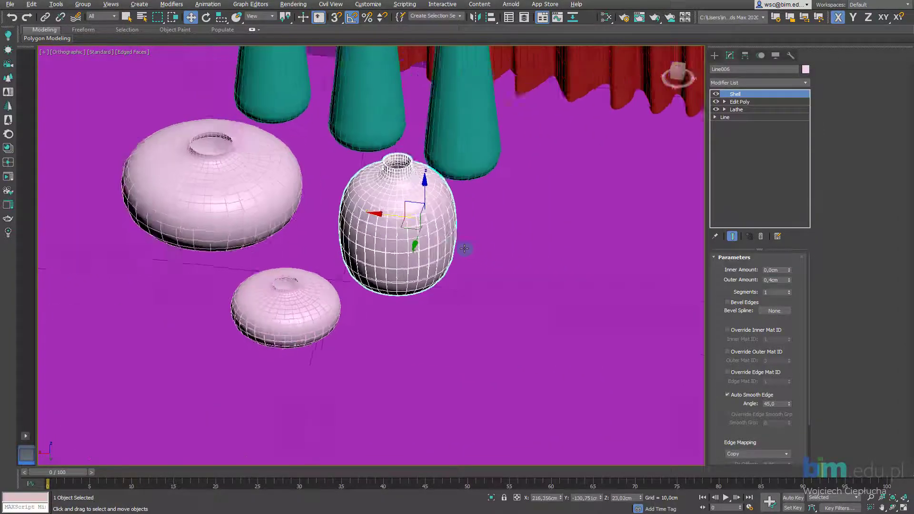
{"action": "middle_click_drag", "start_coordinate": [465, 249], "coordinate": [398, 252], "text": "alt"}
{"action": "scroll", "coordinate": [435, 229], "scroll_direction": "down", "scroll_amount": 2}
{"action": "scroll", "coordinate": [422, 254], "scroll_direction": "down", "scroll_amount": 2}
Step: Scale the green vase closest to the window down uniformly to 75 %
{"action": "left_click", "coordinate": [448, 227]}
{"action": "scroll", "coordinate": [447, 227], "scroll_direction": "up", "scroll_amount": 3}
{"action": "middle_click_drag", "start_coordinate": [448, 227], "coordinate": [415, 231]}
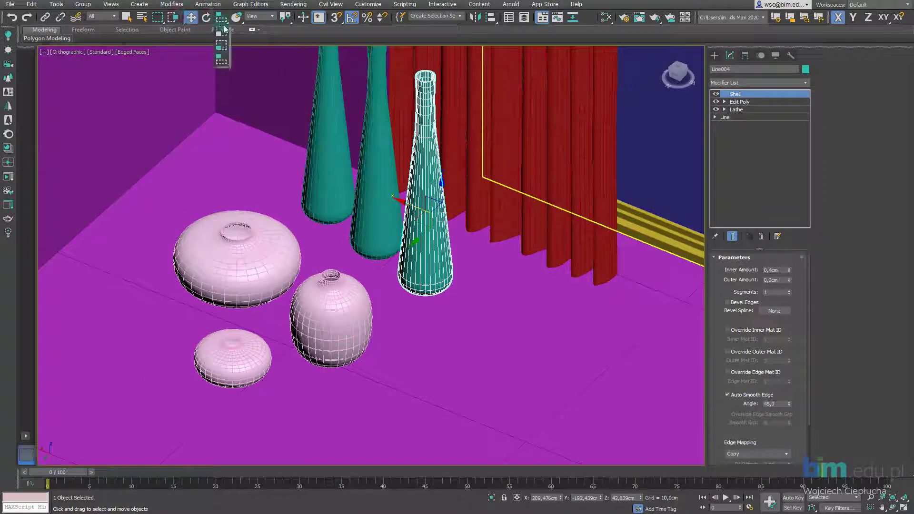
{"action": "left_click", "coordinate": [221, 32]}
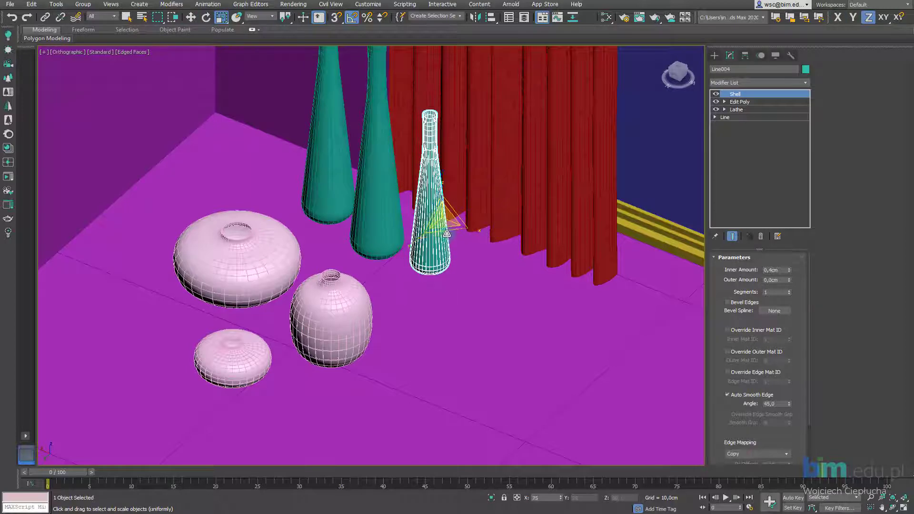
Step: Lower the reduced green vase vertically by about 13 cm so its base stands on the floor
{"action": "scroll", "coordinate": [447, 233], "scroll_direction": "up", "scroll_amount": 3}
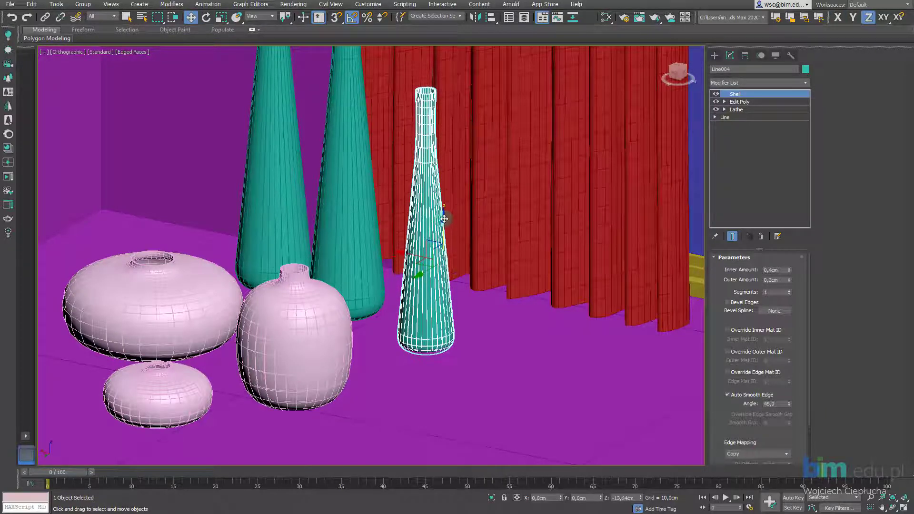
{"action": "scroll", "coordinate": [463, 294], "scroll_direction": "up", "scroll_amount": 4}
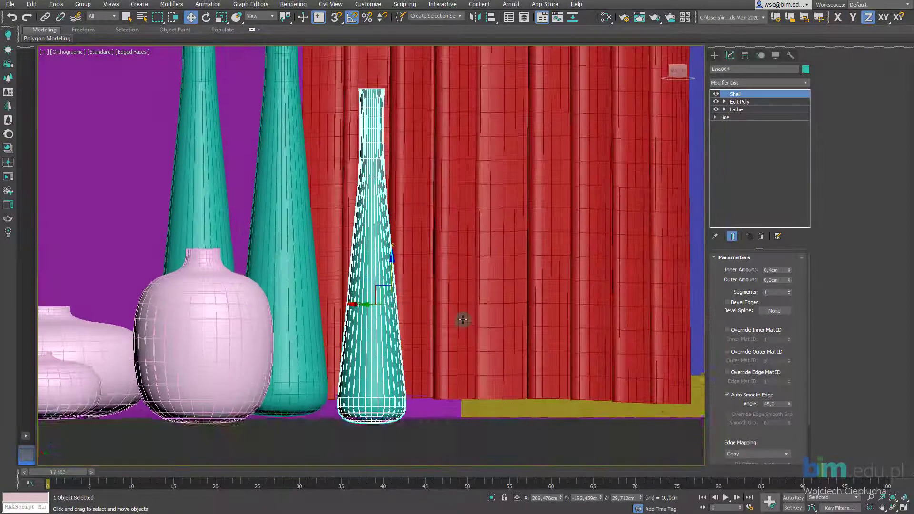
{"action": "scroll", "coordinate": [413, 222], "scroll_direction": "up", "scroll_amount": 2}
{"action": "left_click_drag", "start_coordinate": [413, 218], "coordinate": [414, 214]}
{"action": "scroll", "coordinate": [414, 214], "scroll_direction": "down", "scroll_amount": 2}
{"action": "middle_click_drag", "start_coordinate": [414, 215], "coordinate": [422, 239], "text": "alt"}
Step: Stretch the middle green vase along its vertical axis to 122 %
{"action": "left_click", "coordinate": [307, 213]}
{"action": "scroll", "coordinate": [312, 219], "scroll_direction": "down", "scroll_amount": 2}
{"action": "middle_click_drag", "start_coordinate": [328, 239], "coordinate": [433, 345]}
{"action": "scroll", "coordinate": [408, 295], "scroll_direction": "down", "scroll_amount": 2}
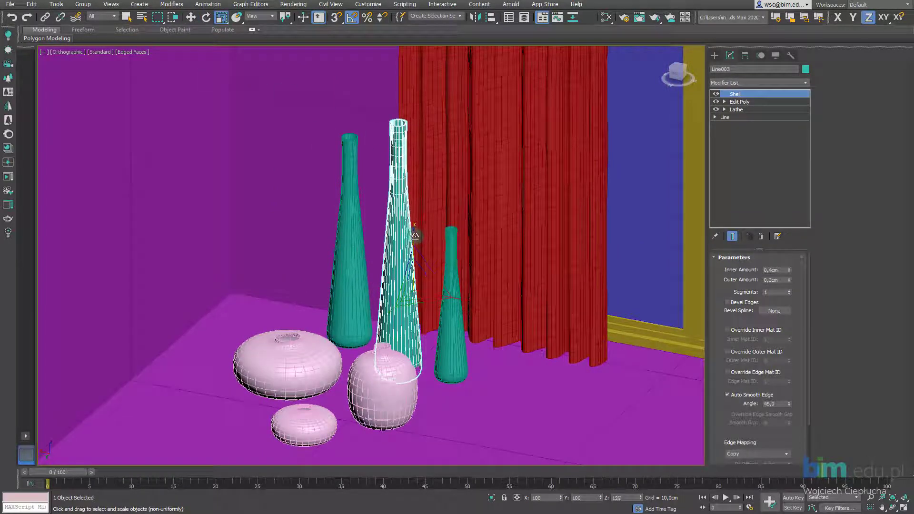
Step: Raise the stretched green vase vertically by about 8.2 cm to stand on the floor
{"action": "key", "text": "w"}
{"action": "scroll", "coordinate": [417, 323], "scroll_direction": "up", "scroll_amount": 6}
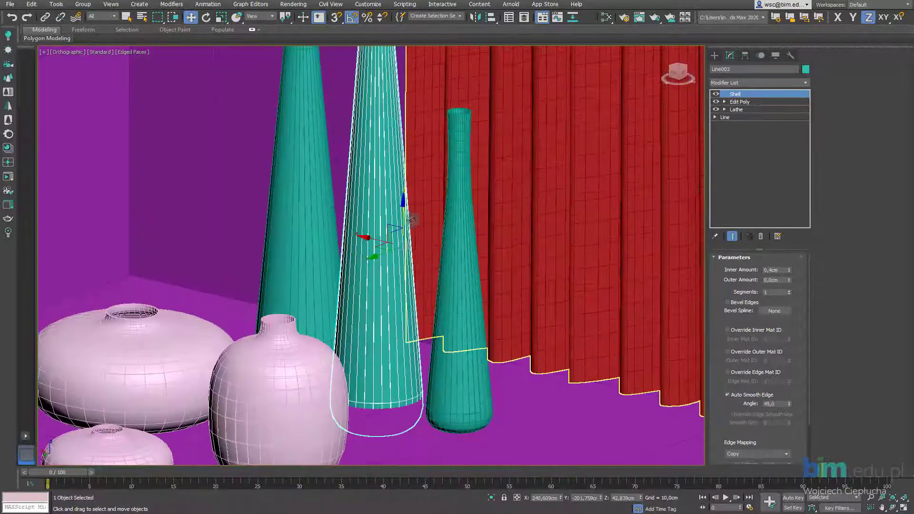
{"action": "left_click_drag", "start_coordinate": [403, 212], "coordinate": [408, 183]}
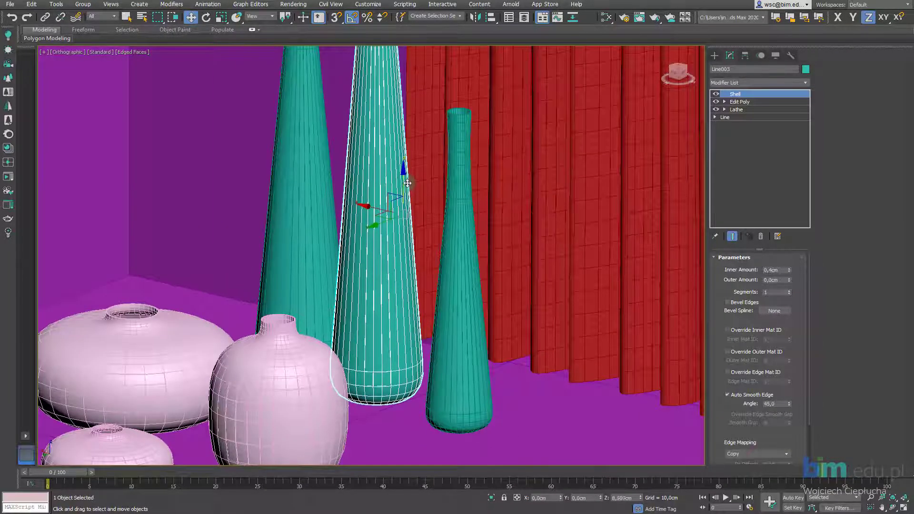
{"action": "scroll", "coordinate": [438, 280], "scroll_direction": "down", "scroll_amount": 5}
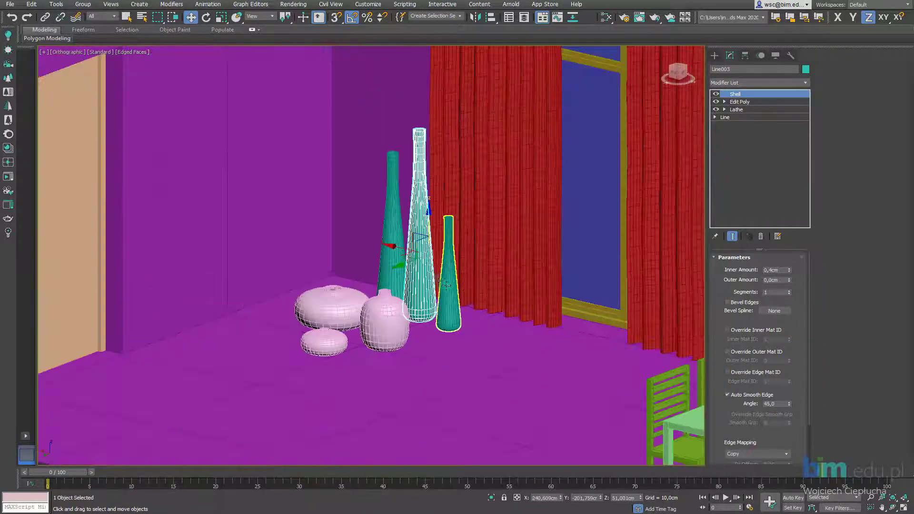
Step: Select the tallest green vase together with the smallest flat vessel and move both across the room to the dining table end
{"action": "middle_click_drag", "start_coordinate": [438, 279], "coordinate": [355, 285], "text": "alt"}
{"action": "scroll", "coordinate": [363, 280], "scroll_direction": "down", "scroll_amount": 3}
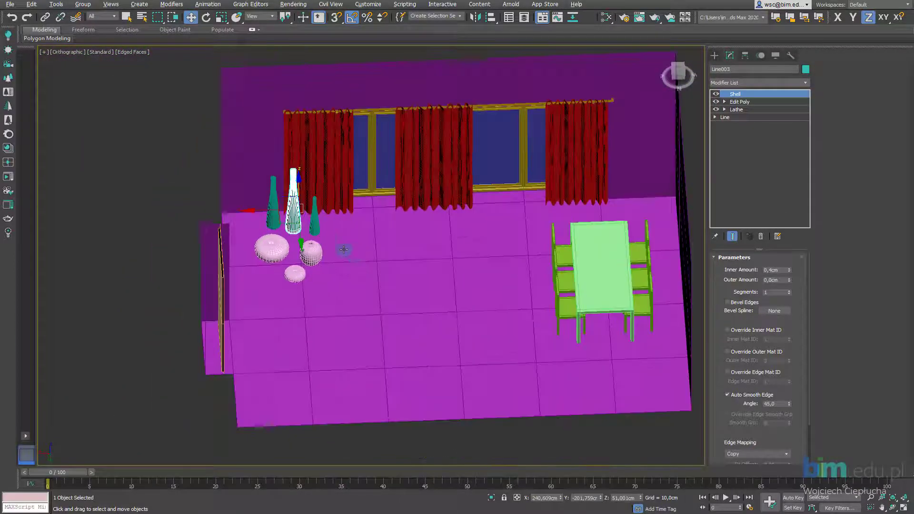
{"action": "scroll", "coordinate": [354, 286], "scroll_direction": "up", "scroll_amount": 3}
{"action": "left_click", "coordinate": [300, 230], "text": "ctrl"}
{"action": "scroll", "coordinate": [281, 307], "scroll_direction": "up", "scroll_amount": 2}
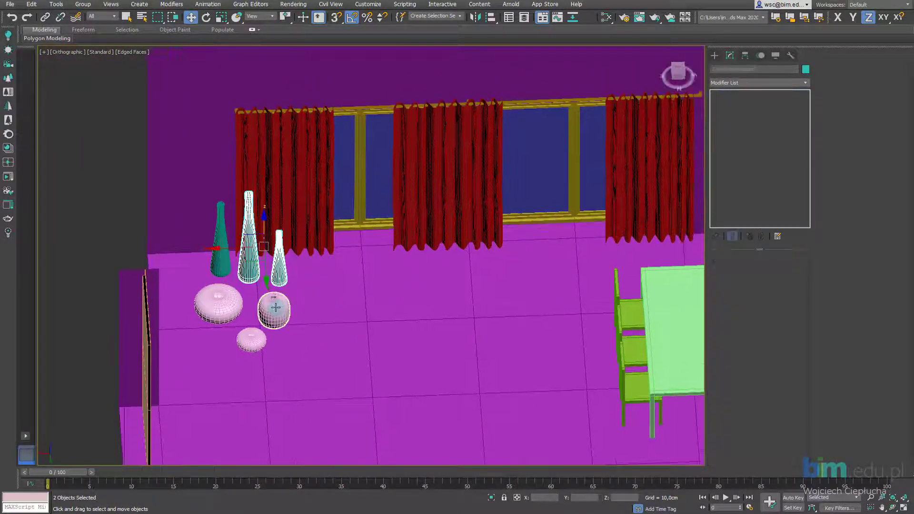
{"action": "left_click", "coordinate": [249, 276]}
{"action": "left_click", "coordinate": [252, 341], "text": "ctrl"}
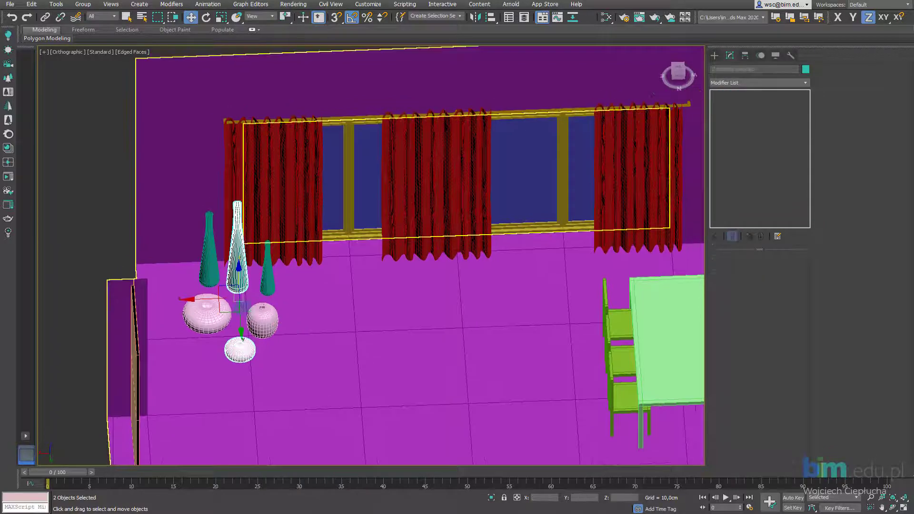
{"action": "middle_click_drag", "start_coordinate": [251, 341], "coordinate": [240, 351]}
{"action": "left_click_drag", "start_coordinate": [230, 306], "coordinate": [696, 277]}
Step: Move the stretched pink vase along the floor to a spot between the two remaining green vases
{"action": "scroll", "coordinate": [260, 313], "scroll_direction": "up", "scroll_amount": 4}
{"action": "left_click", "coordinate": [271, 303]}
{"action": "middle_click_drag", "start_coordinate": [270, 303], "coordinate": [324, 293]}
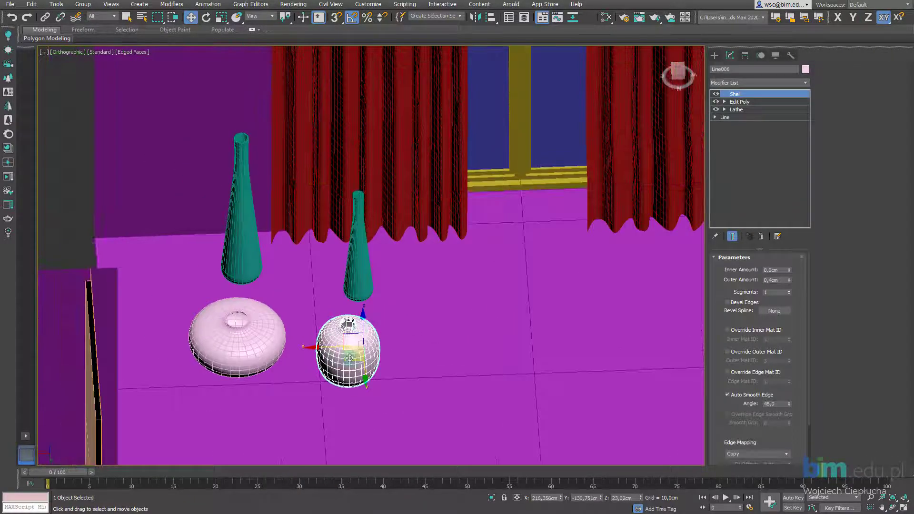
{"action": "left_click", "coordinate": [265, 323]}
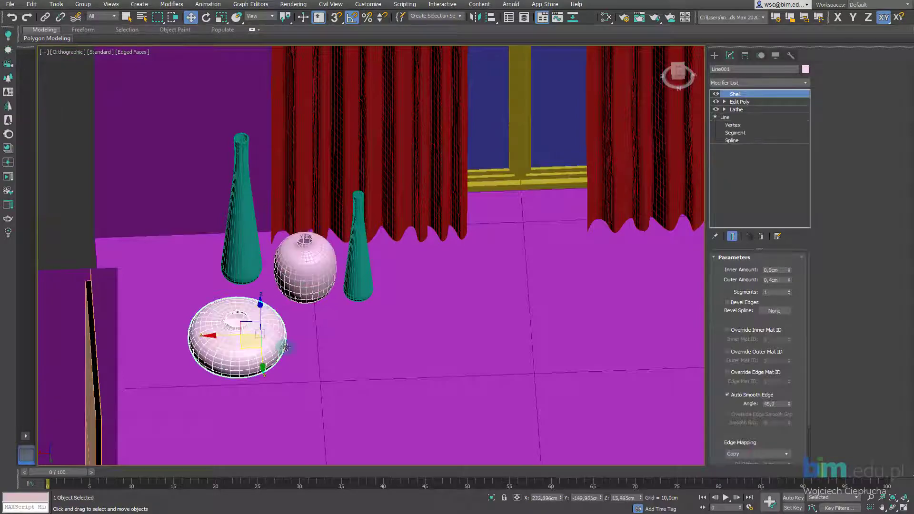
Step: Move the small flat vessel away from the dining table along the floor, next to the tallest green vase
{"action": "scroll", "coordinate": [265, 309], "scroll_direction": "down", "scroll_amount": 4}
{"action": "middle_click_drag", "start_coordinate": [265, 305], "coordinate": [205, 247]}
{"action": "middle_click_drag", "start_coordinate": [492, 263], "coordinate": [324, 281]}
{"action": "middle_click_drag", "start_coordinate": [324, 281], "coordinate": [441, 329], "text": "alt"}
{"action": "middle_click_drag", "start_coordinate": [441, 329], "coordinate": [388, 178]}
{"action": "scroll", "coordinate": [398, 190], "scroll_direction": "down", "scroll_amount": 2}
{"action": "scroll", "coordinate": [217, 183], "scroll_direction": "up", "scroll_amount": 8}
{"action": "left_click", "coordinate": [308, 245]}
{"action": "scroll", "coordinate": [310, 246], "scroll_direction": "down", "scroll_amount": 2}
{"action": "middle_click_drag", "start_coordinate": [324, 247], "coordinate": [436, 265]}
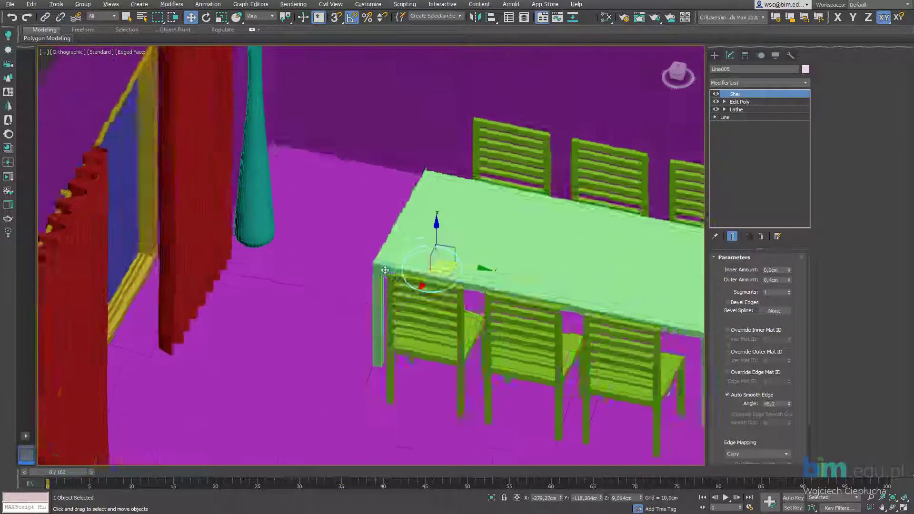
{"action": "scroll", "coordinate": [450, 271], "scroll_direction": "up", "scroll_amount": 2}
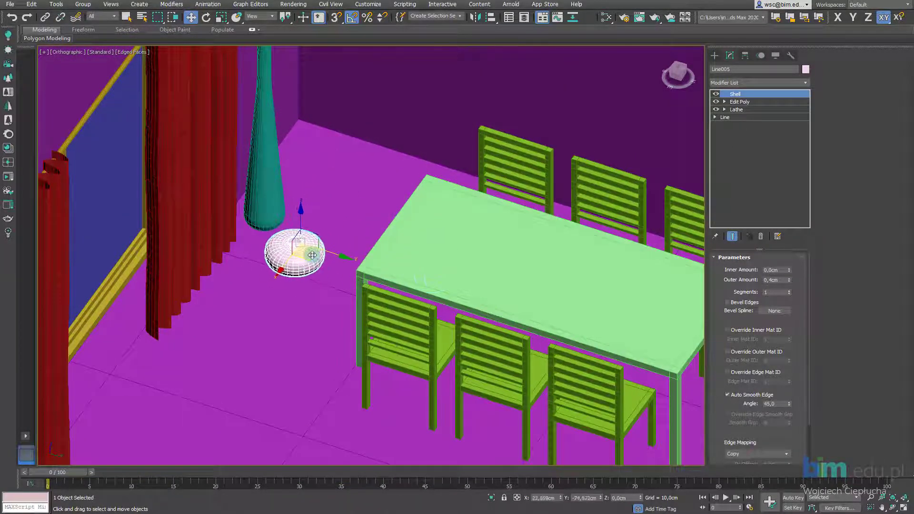
{"action": "middle_click_drag", "start_coordinate": [312, 255], "coordinate": [342, 276], "text": "alt"}
Step: Reposition the tallest green vase along the floor in the corner beside the curtain, behind the small flat vessel
{"action": "left_click", "coordinate": [334, 254]}
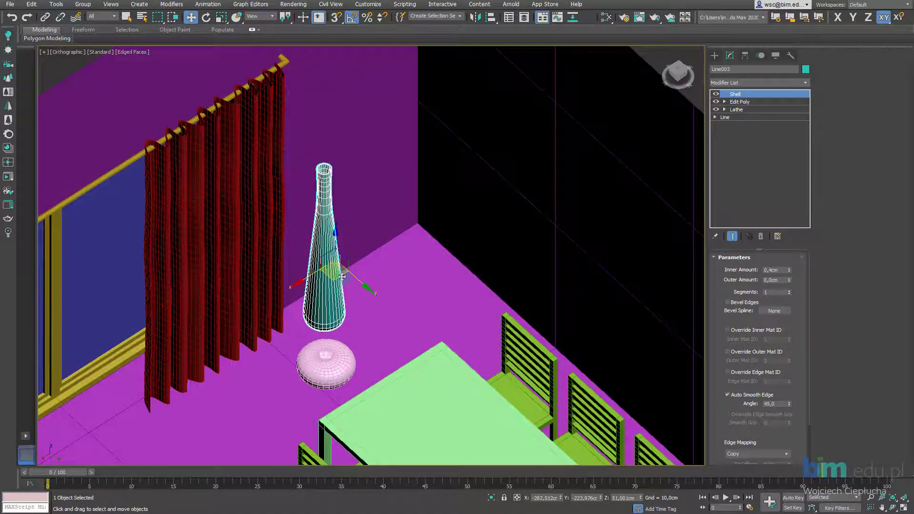
{"action": "scroll", "coordinate": [370, 294], "scroll_direction": "down", "scroll_amount": 4}
{"action": "middle_click_drag", "start_coordinate": [381, 305], "coordinate": [360, 289], "text": "alt"}
{"action": "middle_click_drag", "start_coordinate": [431, 247], "coordinate": [261, 276], "text": "alt"}
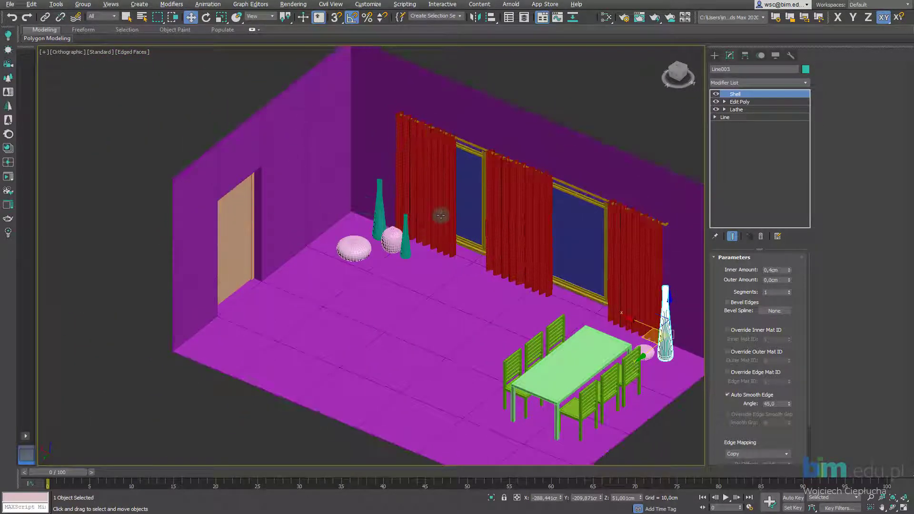
Step: Select all six vases at both ends of the room together
{"action": "middle_click_drag", "start_coordinate": [439, 216], "coordinate": [449, 209], "text": "alt"}
{"action": "scroll", "coordinate": [427, 254], "scroll_direction": "up", "scroll_amount": 2}
{"action": "middle_click_drag", "start_coordinate": [473, 277], "coordinate": [462, 244]}
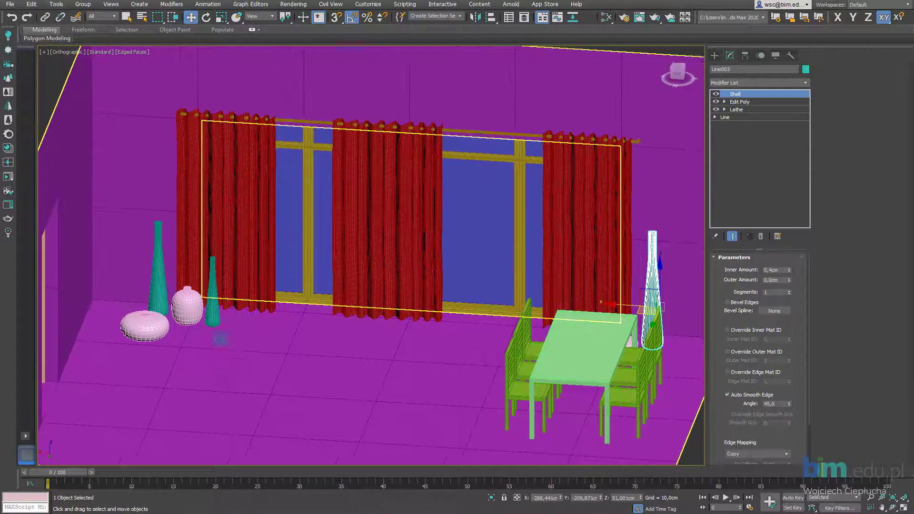
{"action": "left_click", "coordinate": [152, 331], "text": "ctrl"}
{"action": "left_click", "coordinate": [159, 301], "text": "ctrl"}
{"action": "left_click", "coordinate": [189, 310], "text": "ctrl"}
{"action": "middle_click_drag", "start_coordinate": [260, 322], "coordinate": [547, 199], "text": "alt"}
{"action": "left_click", "coordinate": [550, 208], "text": "ctrl"}
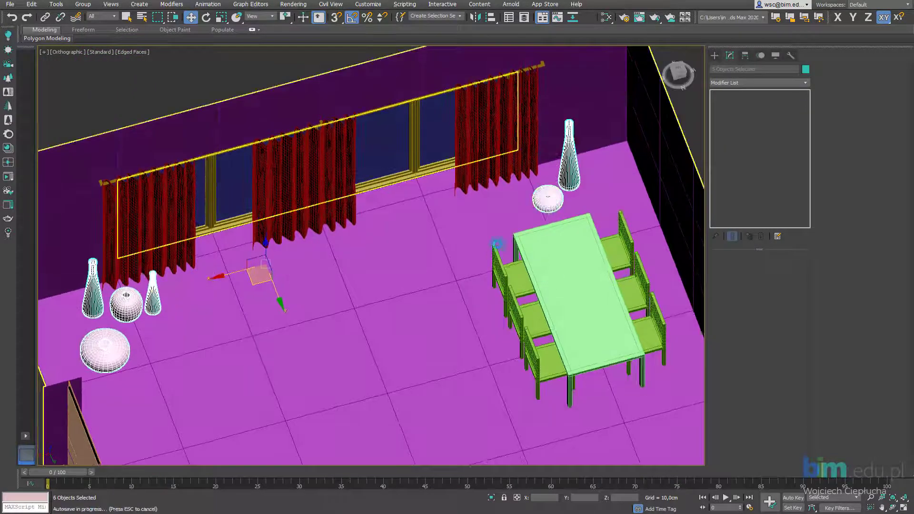
{"action": "middle_click_drag", "start_coordinate": [496, 245], "coordinate": [482, 239], "text": "alt"}
{"action": "middle_click_drag", "start_coordinate": [140, 286], "coordinate": [166, 283]}
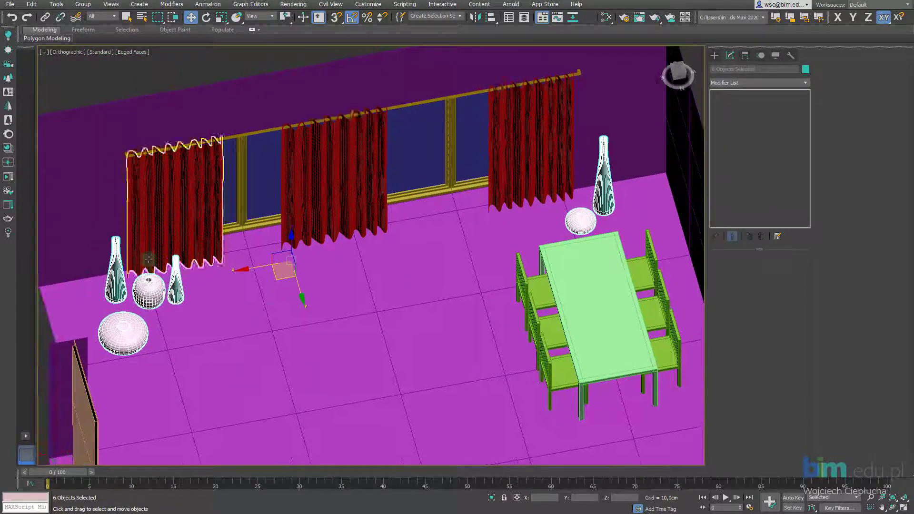
Step: Rename the selected vases with base name Wazon, numbered from base number 0 with step 1
{"action": "left_click", "coordinate": [34, 5]}
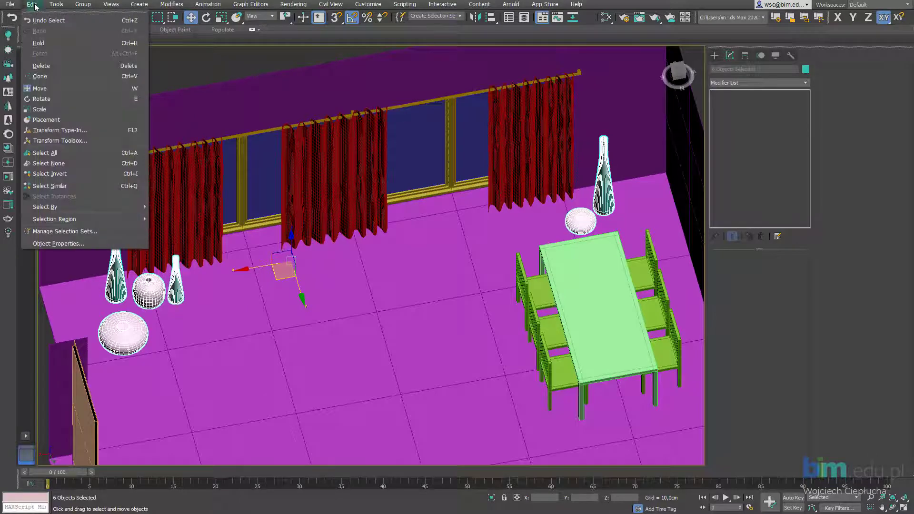
{"action": "mouse_move", "coordinate": [51, 6]}
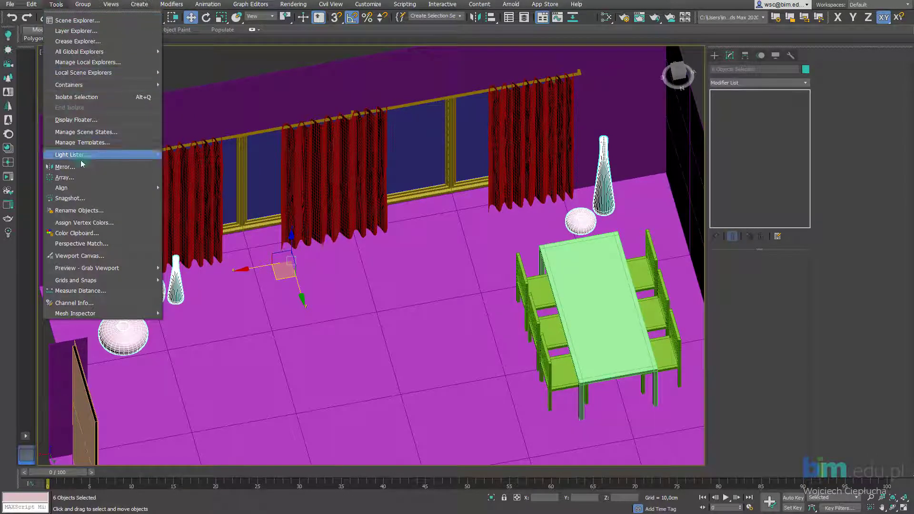
{"action": "left_click", "coordinate": [95, 211]}
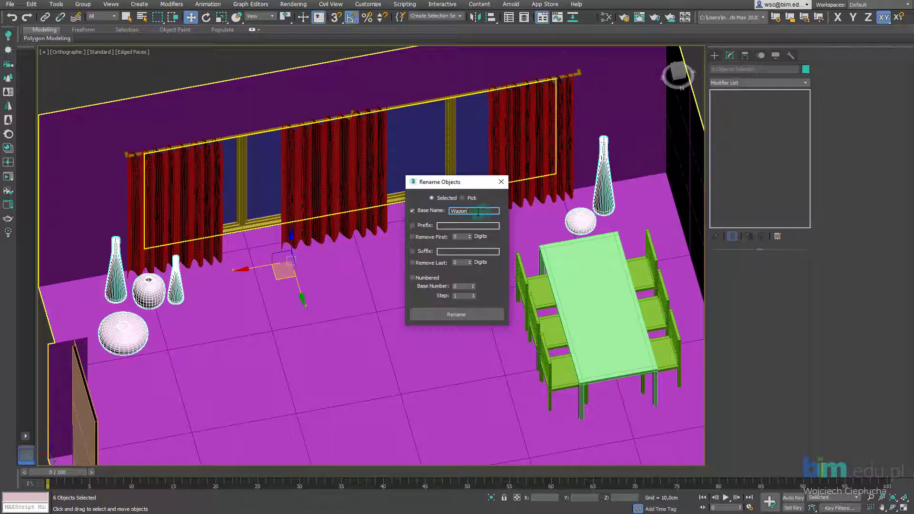
{"action": "left_click", "coordinate": [427, 277]}
{"action": "left_click", "coordinate": [450, 316]}
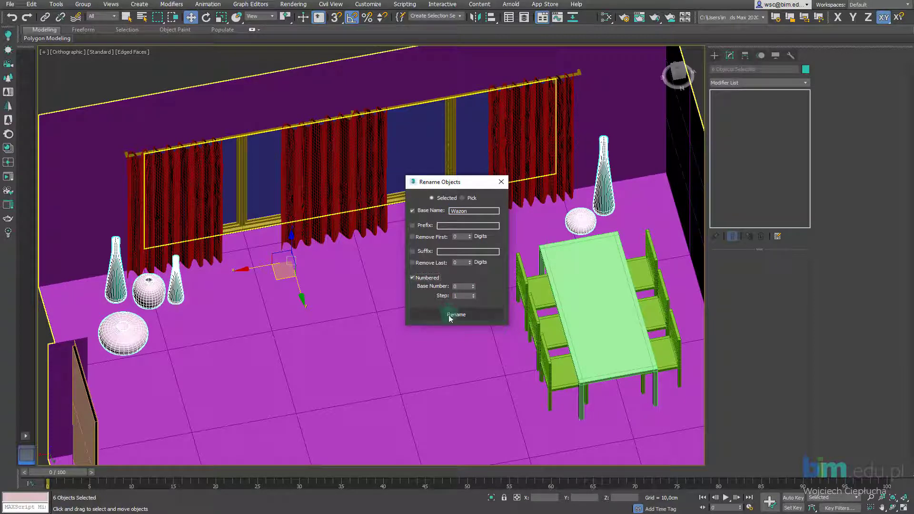
{"action": "left_click", "coordinate": [459, 287]}
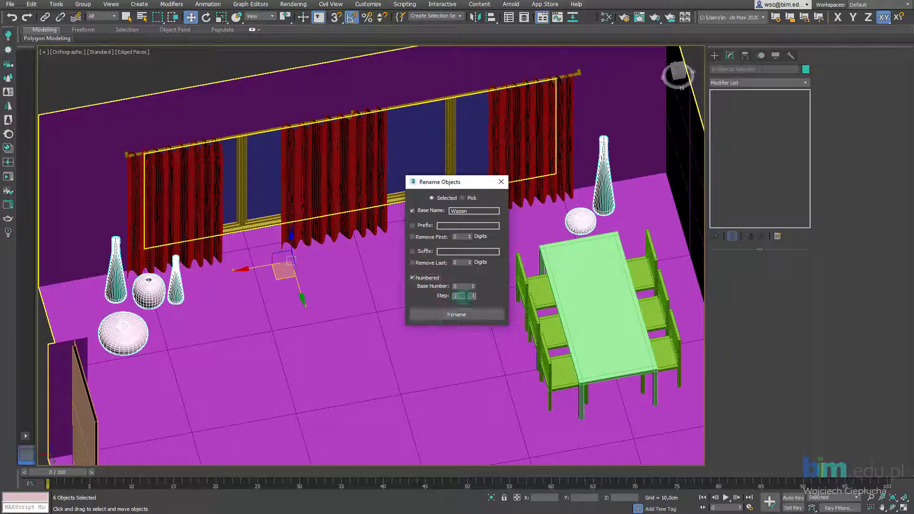
{"action": "left_click_drag", "start_coordinate": [460, 296], "coordinate": [434, 303]}
{"action": "left_click", "coordinate": [469, 316]}
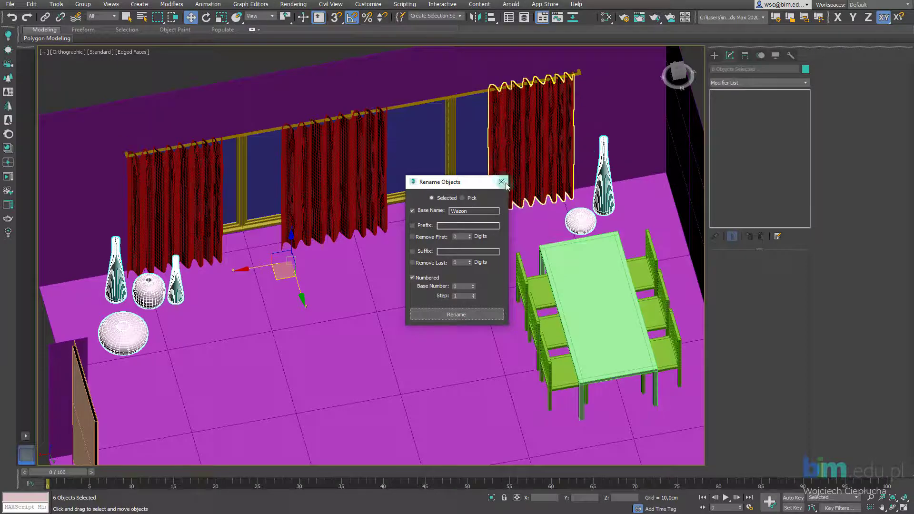
{"action": "left_click", "coordinate": [501, 182]}
Step: Check the new names of the vases by selecting them one after another
{"action": "left_click", "coordinate": [580, 220]}
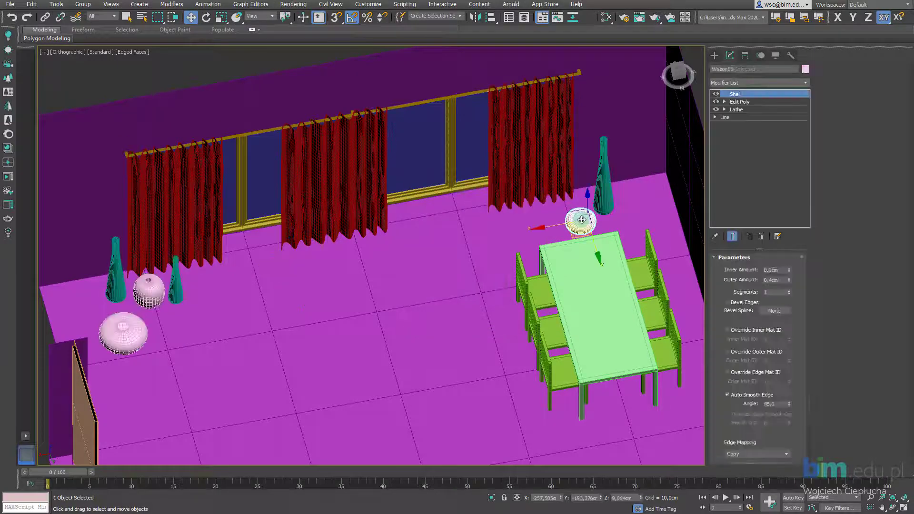
{"action": "left_click", "coordinate": [605, 184]}
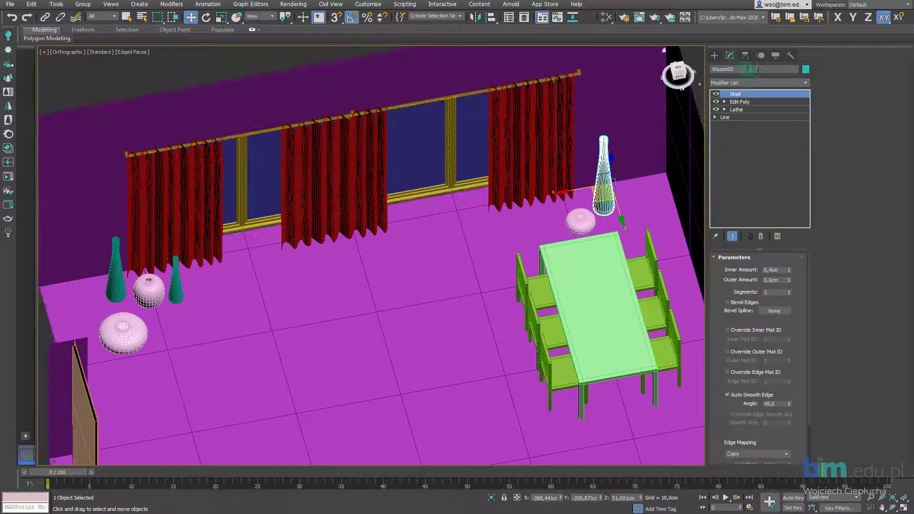
{"action": "left_click", "coordinate": [116, 276]}
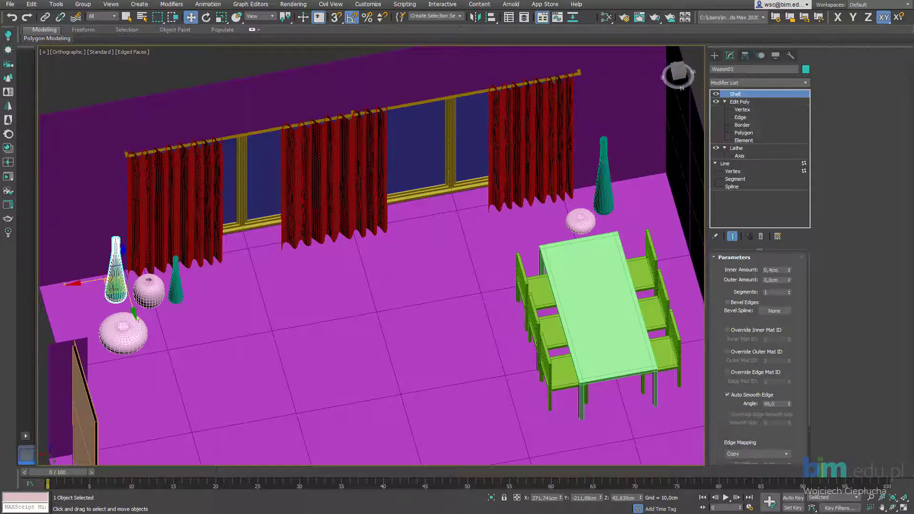
{"action": "left_click", "coordinate": [147, 298]}
{"action": "left_click", "coordinate": [137, 328]}
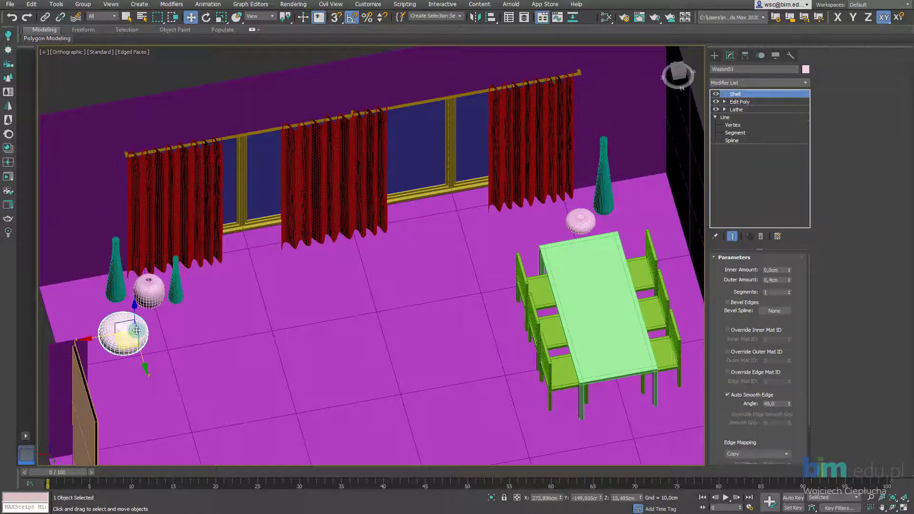
{"action": "left_click", "coordinate": [175, 293]}
{"action": "left_click", "coordinate": [581, 220]}
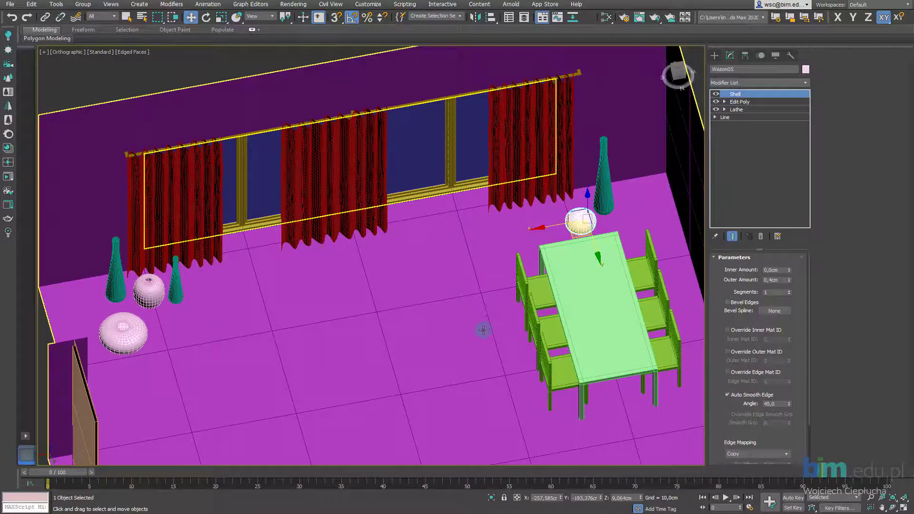
{"action": "middle_click_drag", "start_coordinate": [483, 329], "coordinate": [353, 329], "text": "alt"}
{"action": "middle_click_drag", "start_coordinate": [357, 283], "coordinate": [406, 293]}
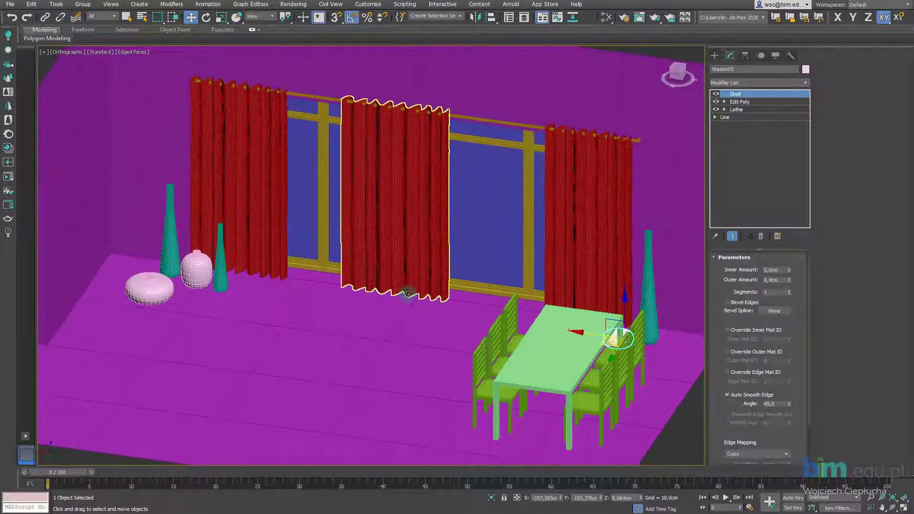
{"action": "middle_click_drag", "start_coordinate": [176, 320], "coordinate": [187, 308]}
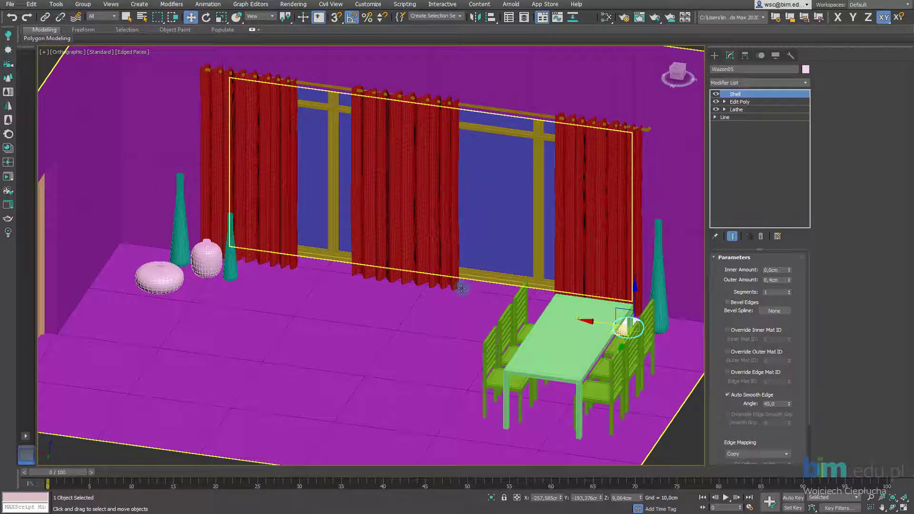
{"action": "middle_click_drag", "start_coordinate": [459, 287], "coordinate": [429, 285], "text": "alt"}
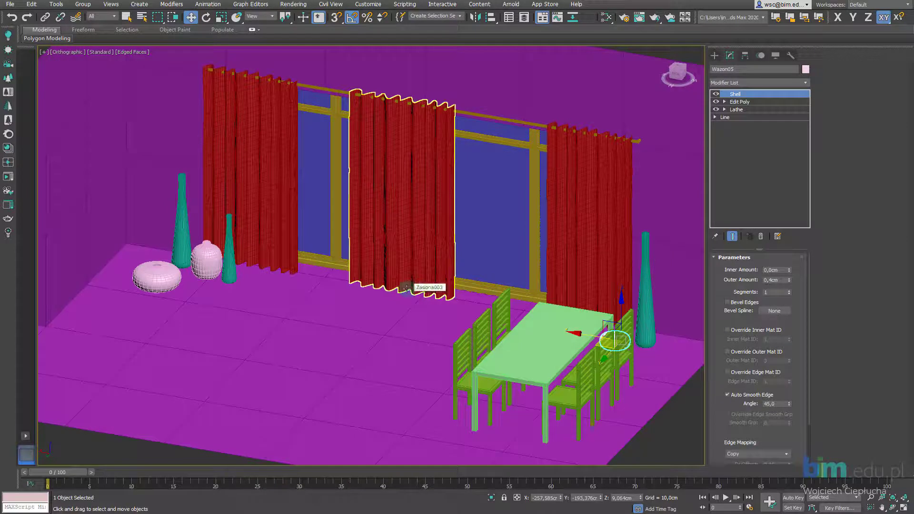